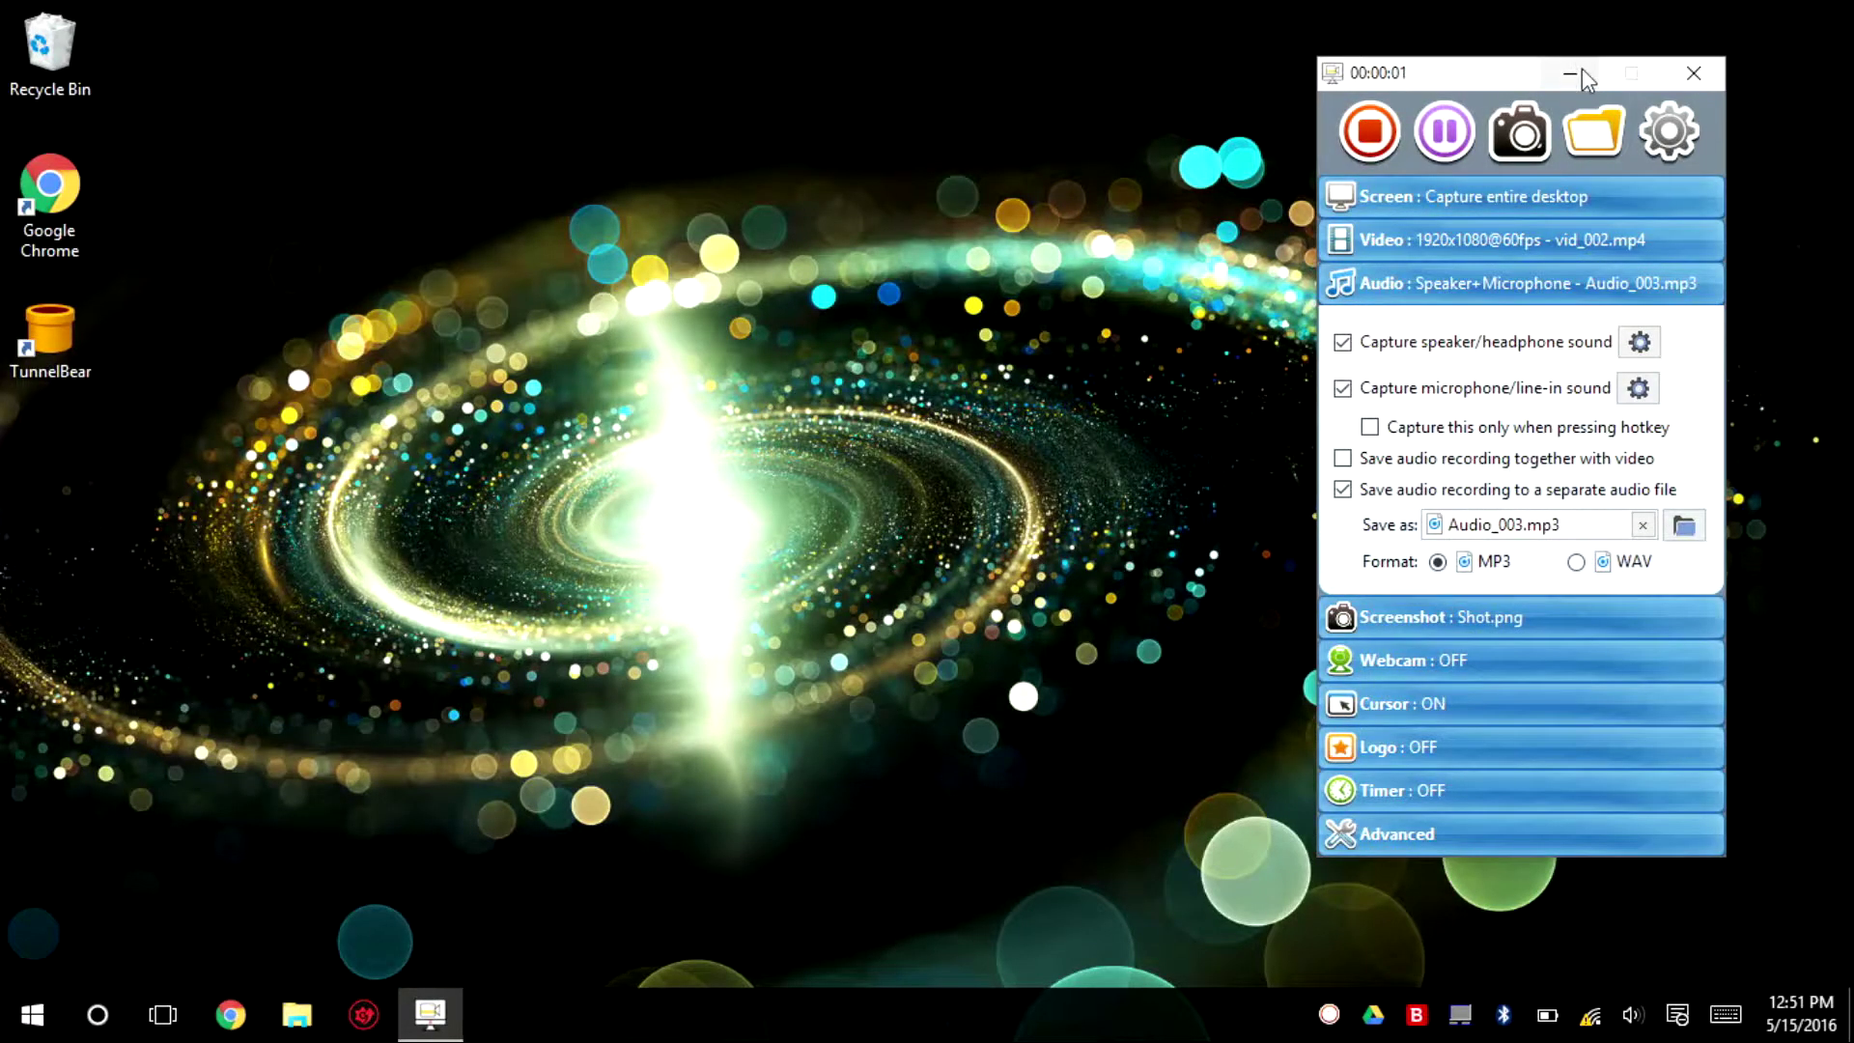
Step: Minimise the screen recorder and bring up the Start menu tiles to find Kodi
{"action": "left_click", "coordinate": [1581, 69]}
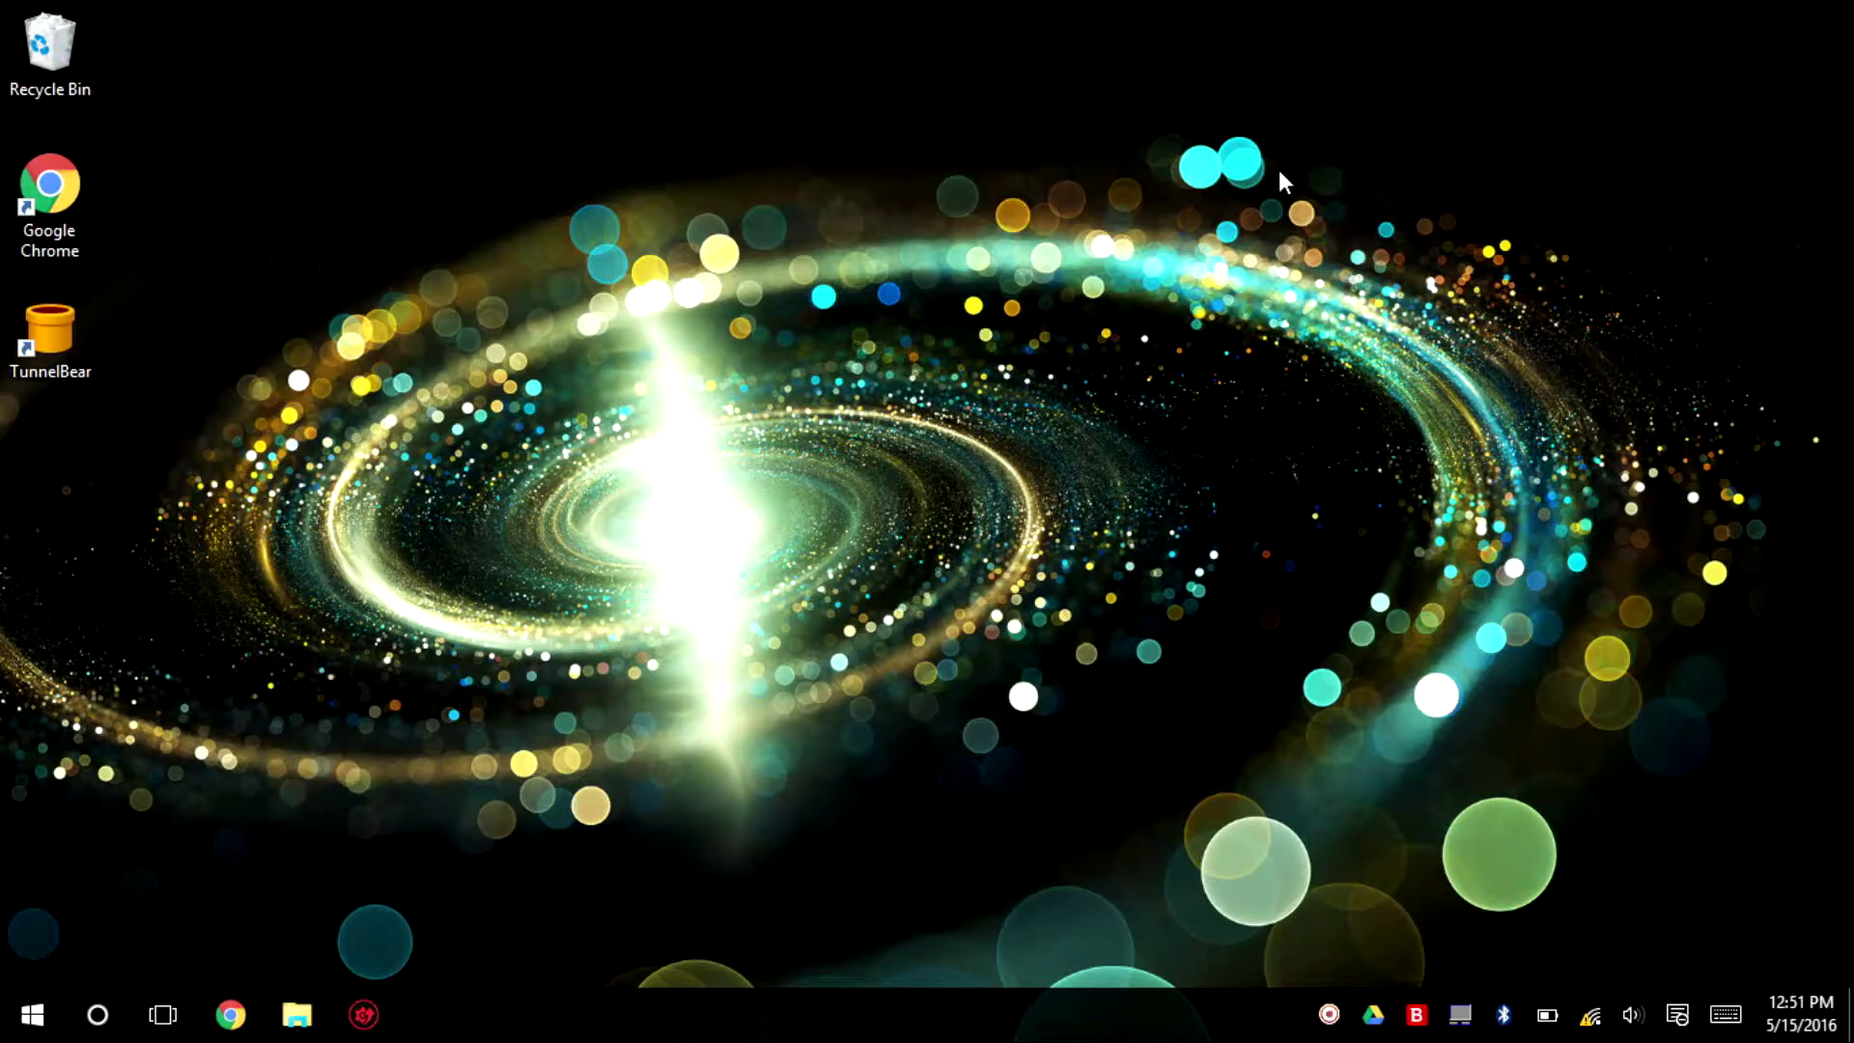
{"action": "key", "text": "super"}
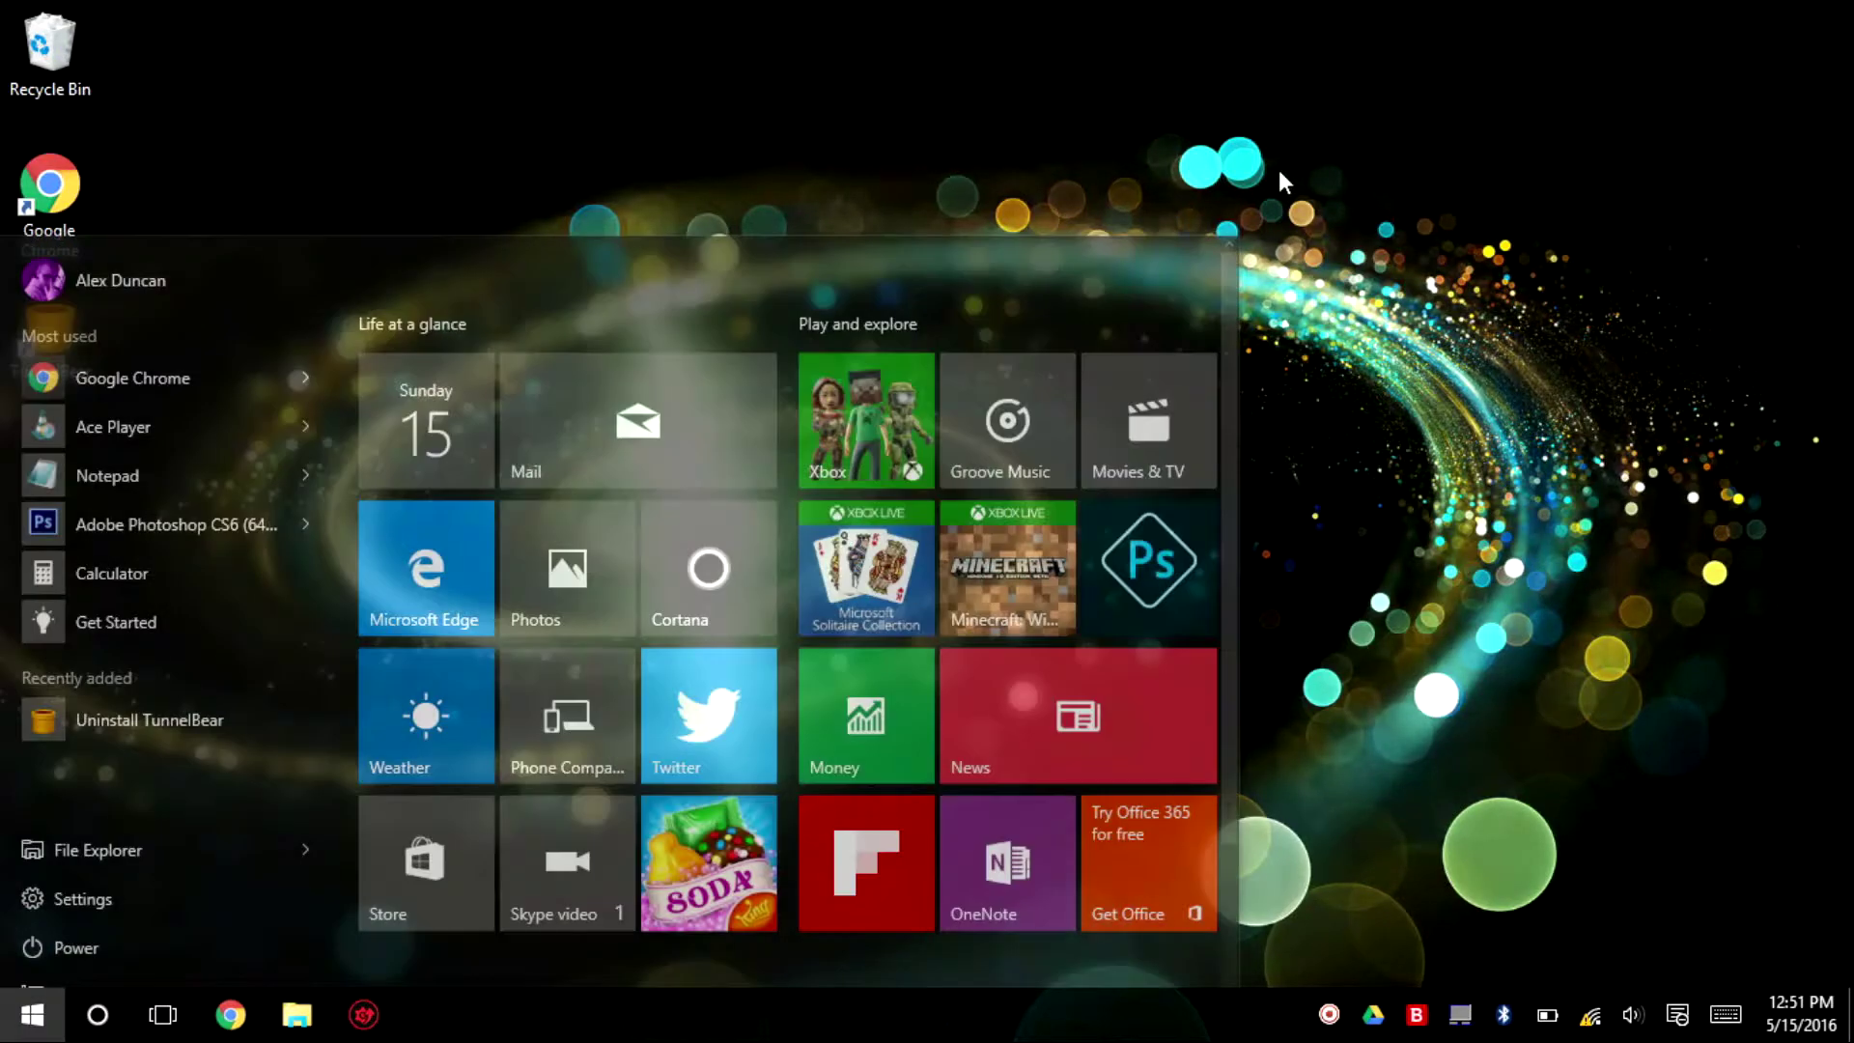
{"action": "scroll", "coordinate": [1056, 329], "scroll_direction": "down", "scroll_amount": 3}
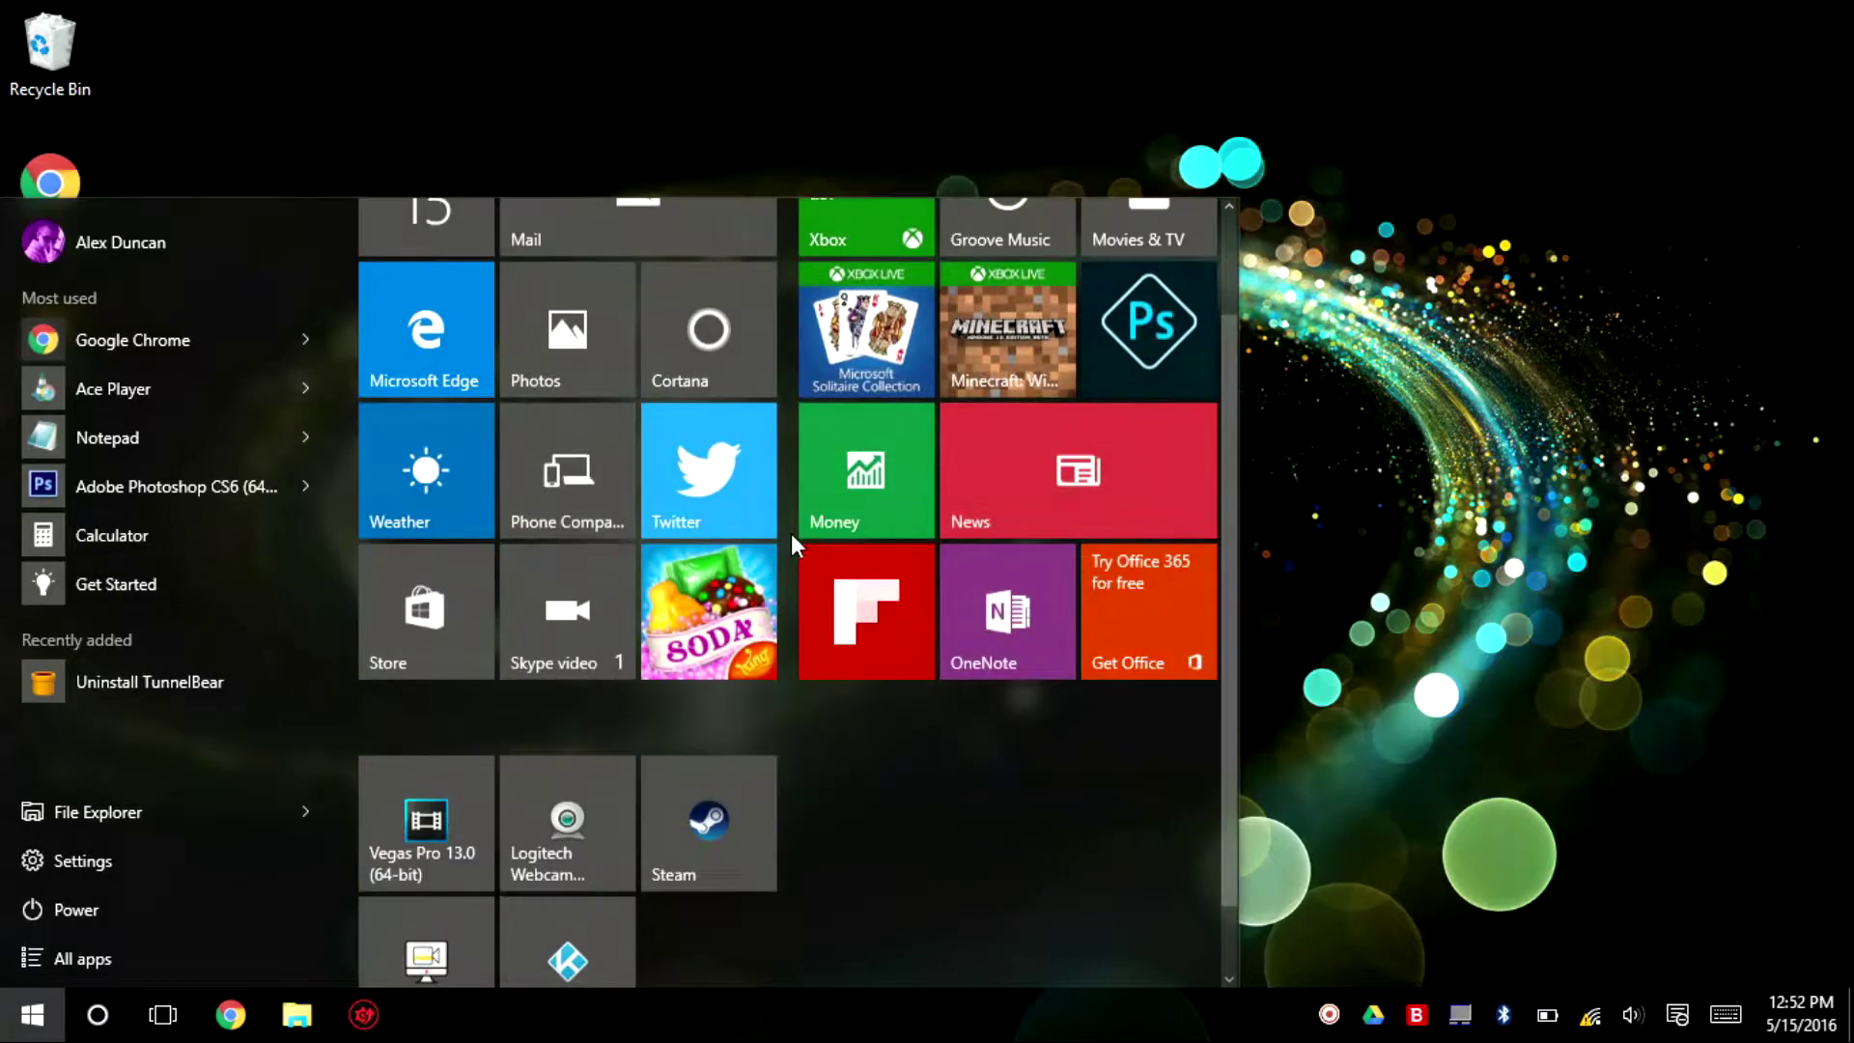
Step: Launch Kodi and show the SYSTEM submenu on its home screen
{"action": "left_click", "coordinate": [554, 894]}
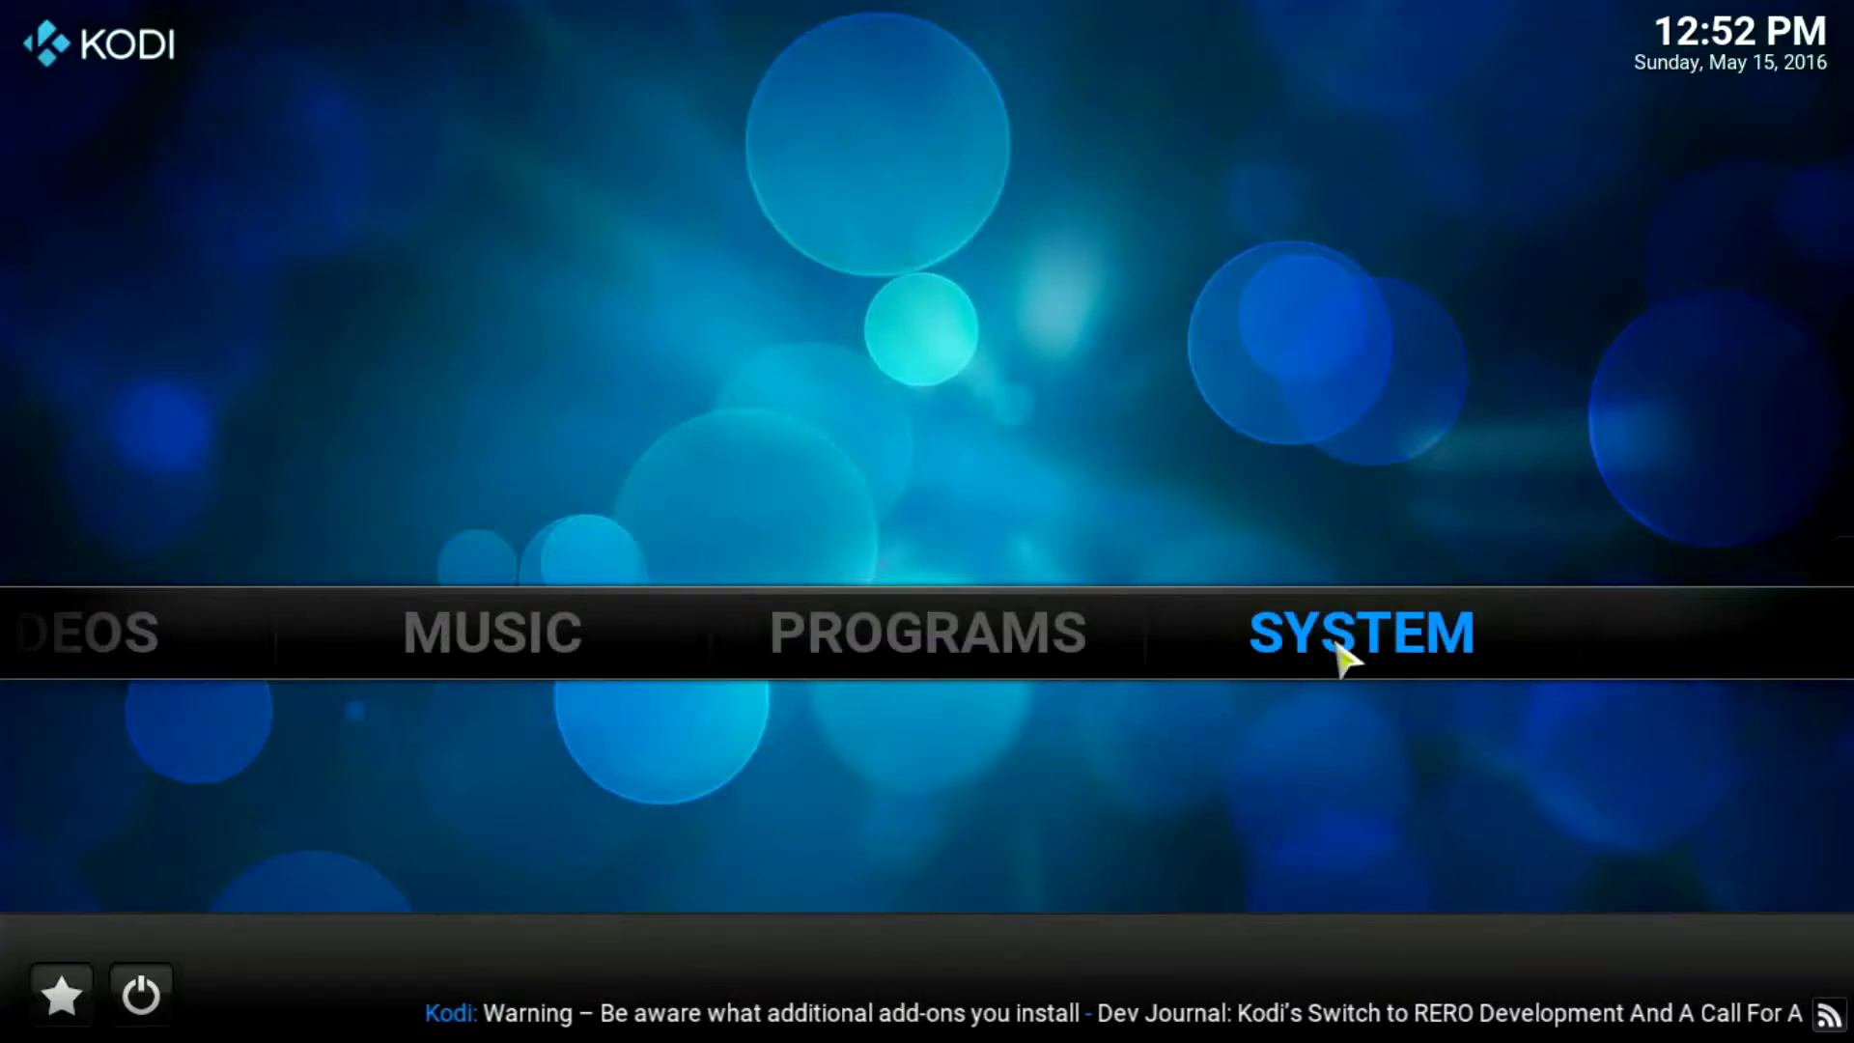
{"action": "mouse_move", "coordinate": [1357, 656]}
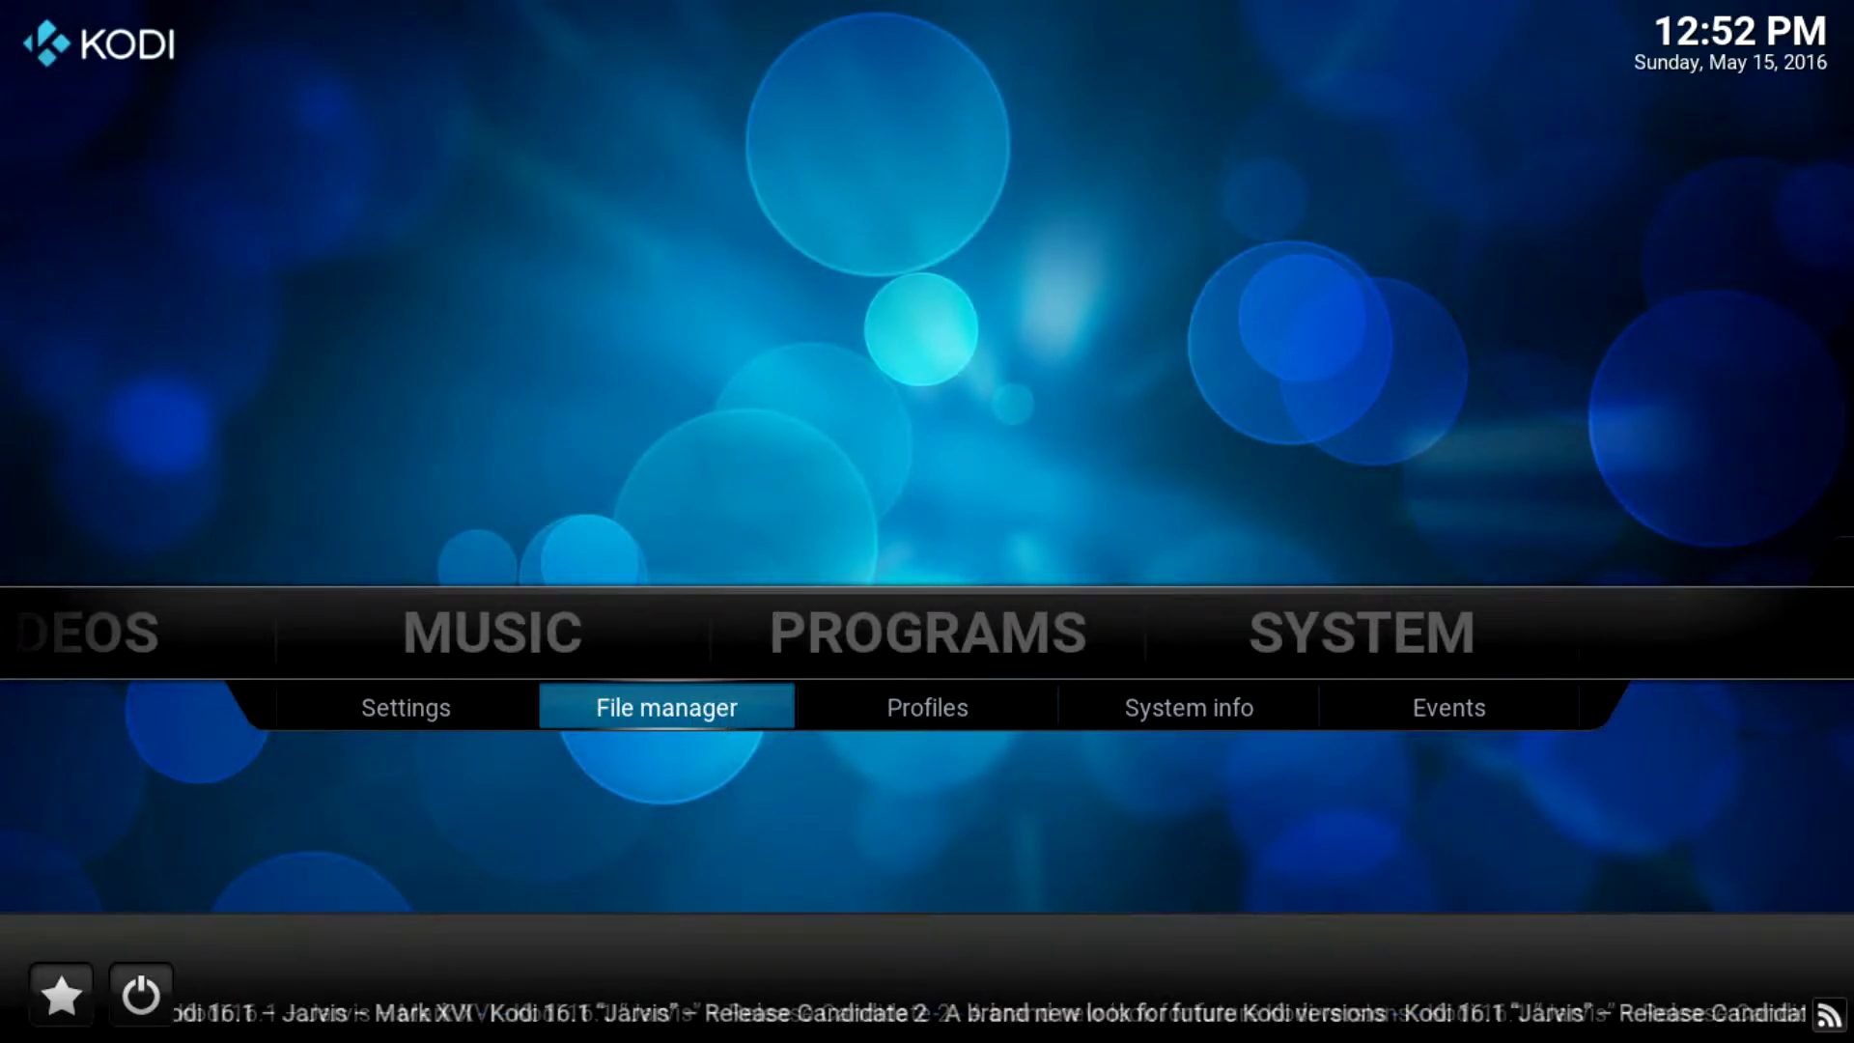
Step: In File manager, remove the Exodus and Fusion sources
{"action": "left_click", "coordinate": [697, 708]}
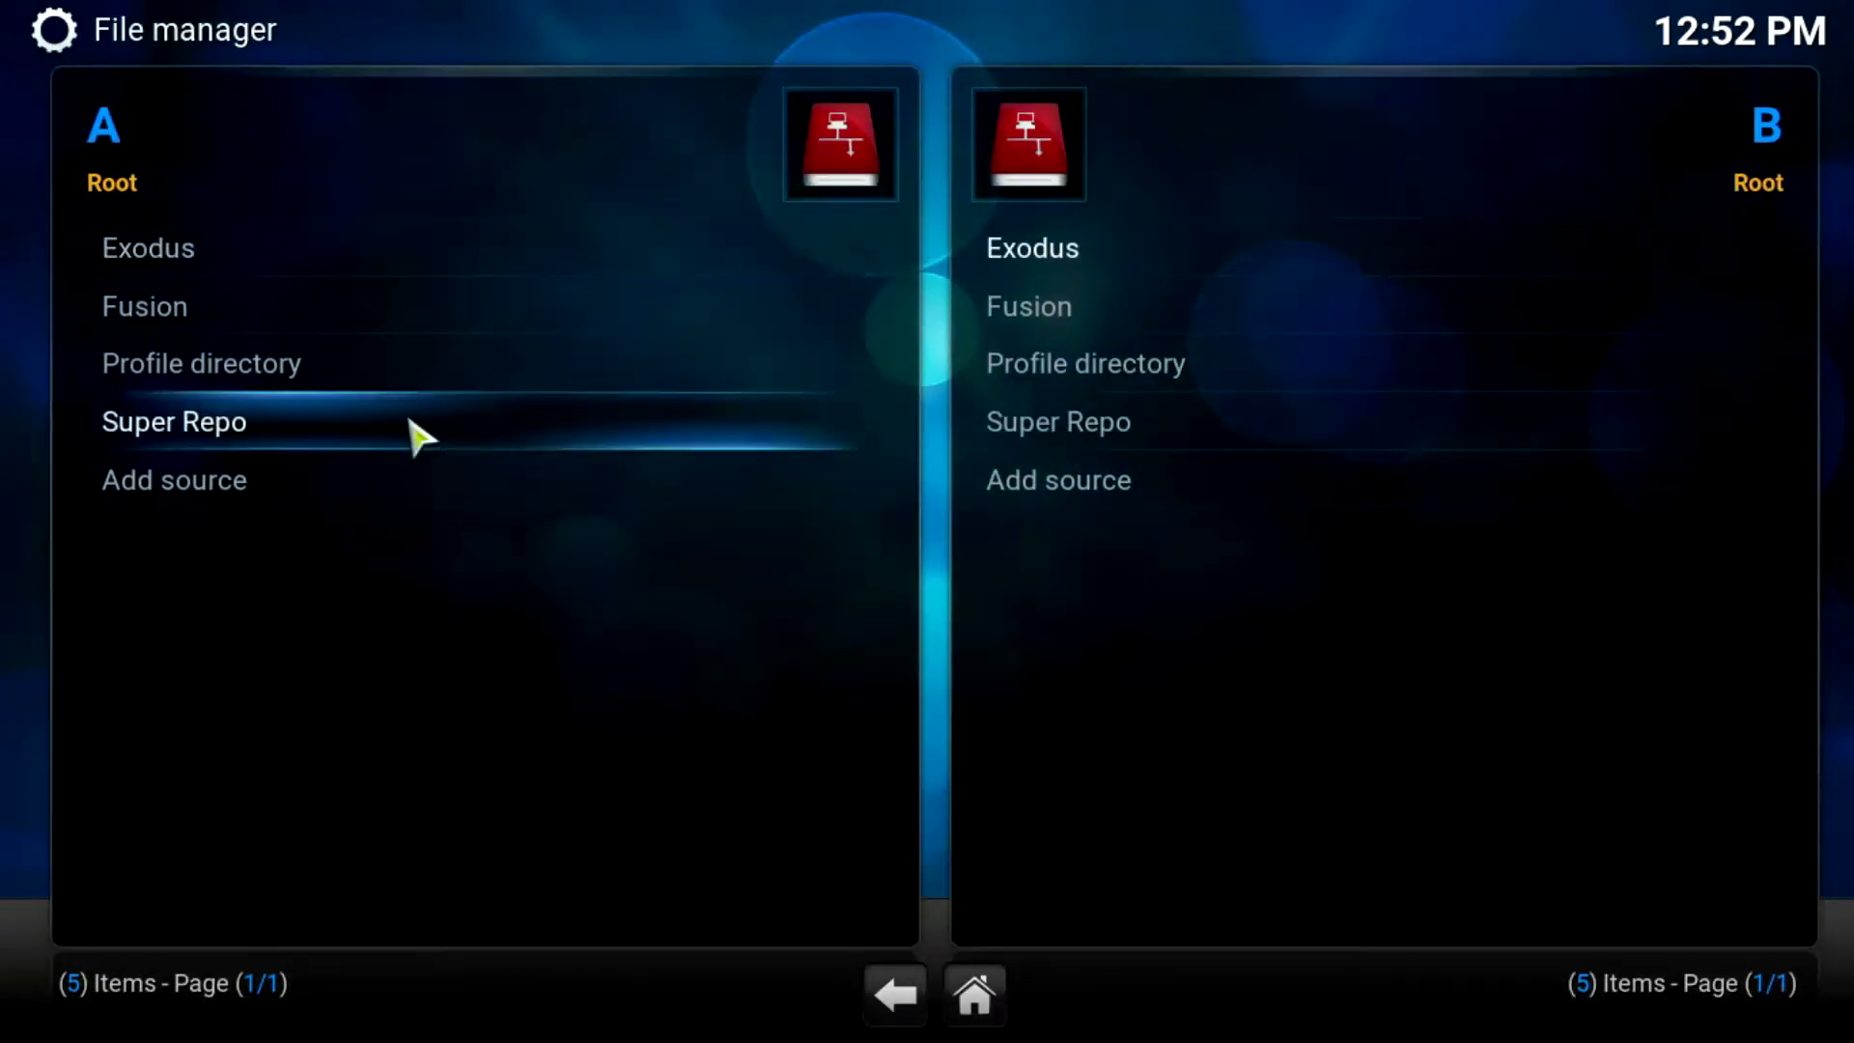
{"action": "right_click", "coordinate": [473, 267]}
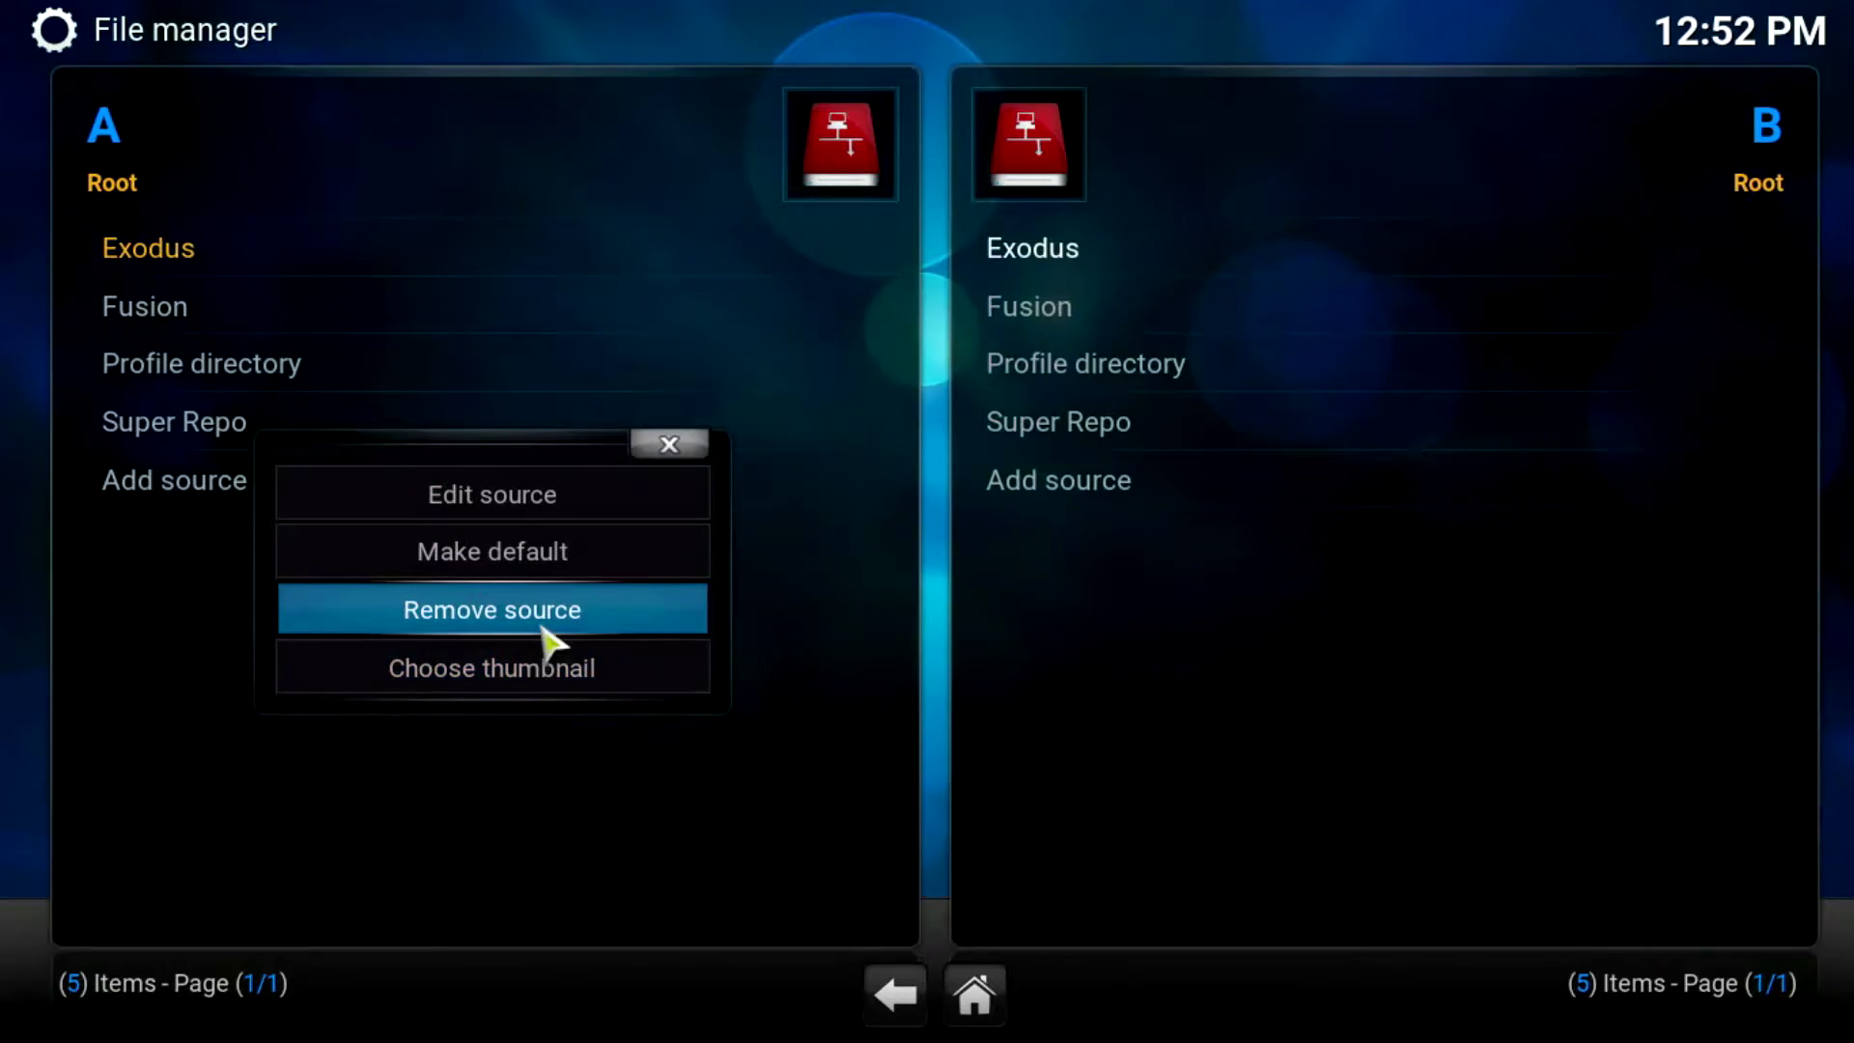
{"action": "left_click", "coordinate": [540, 619]}
{"action": "left_click", "coordinate": [792, 636]}
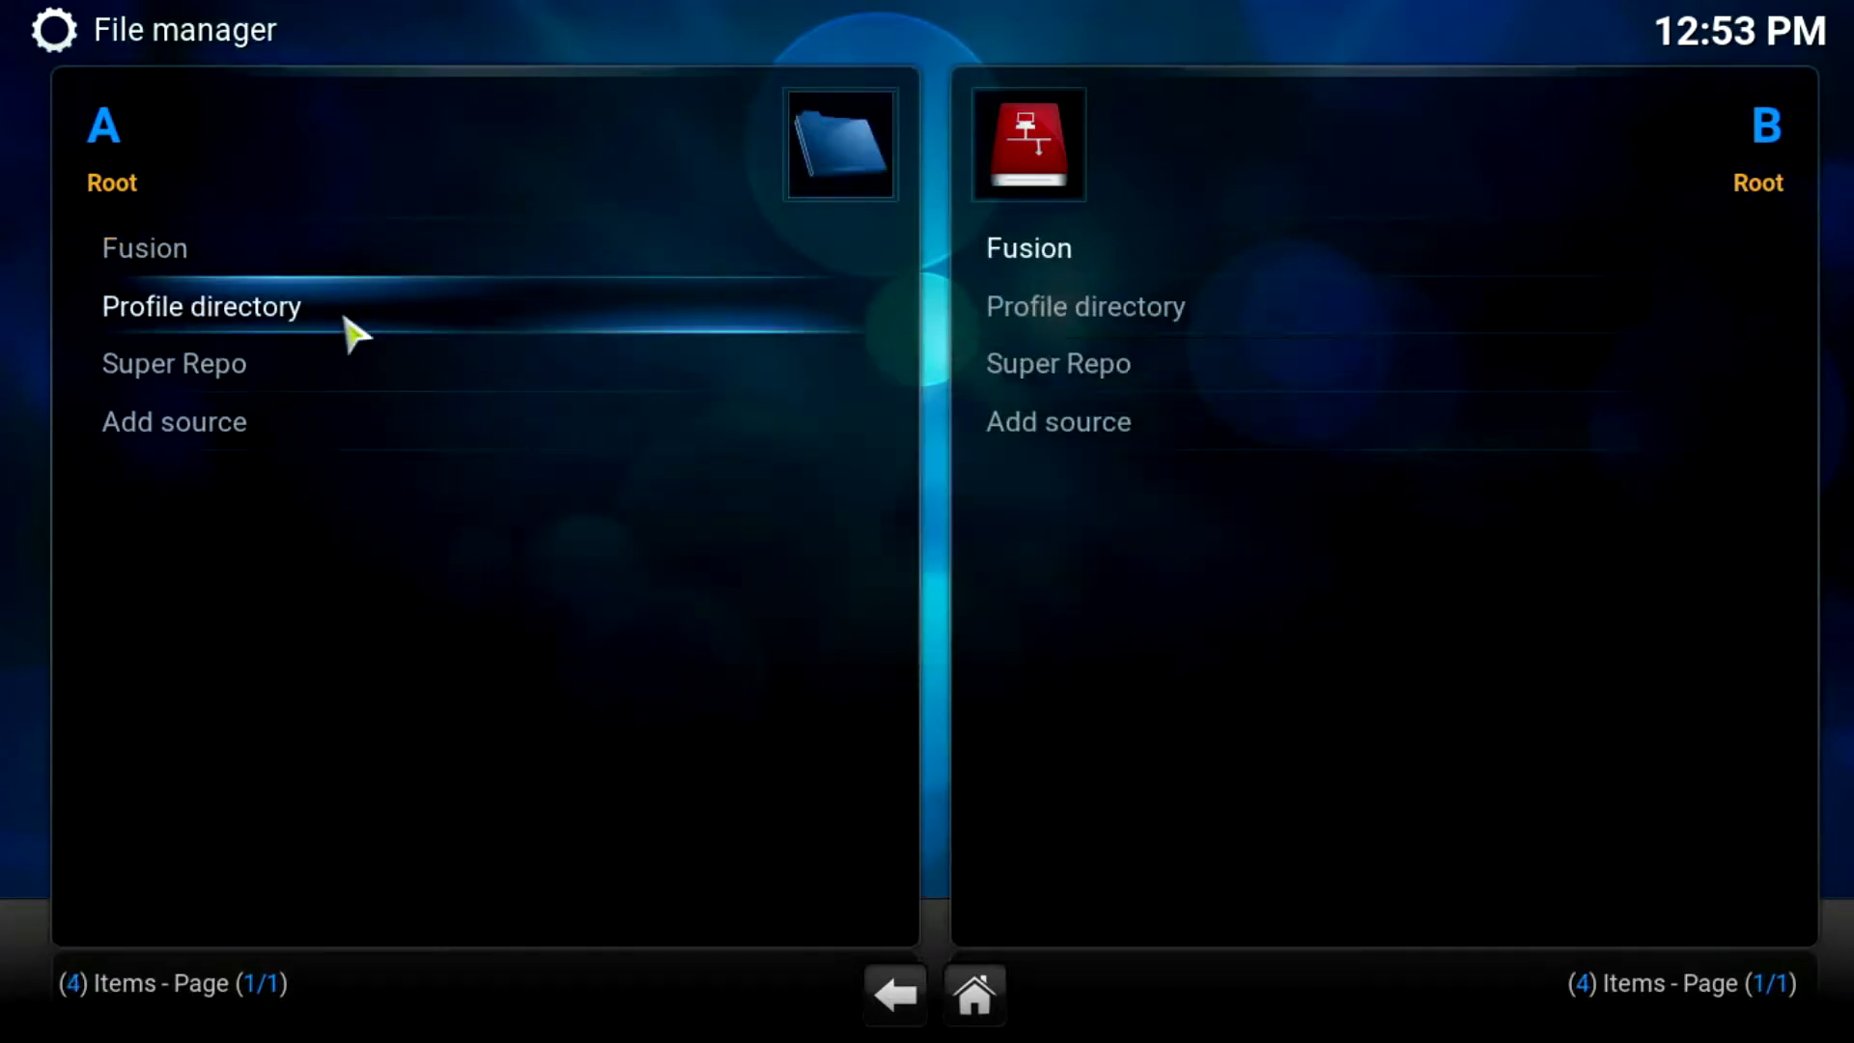
{"action": "right_click", "coordinate": [322, 248]}
{"action": "left_click", "coordinate": [424, 609]}
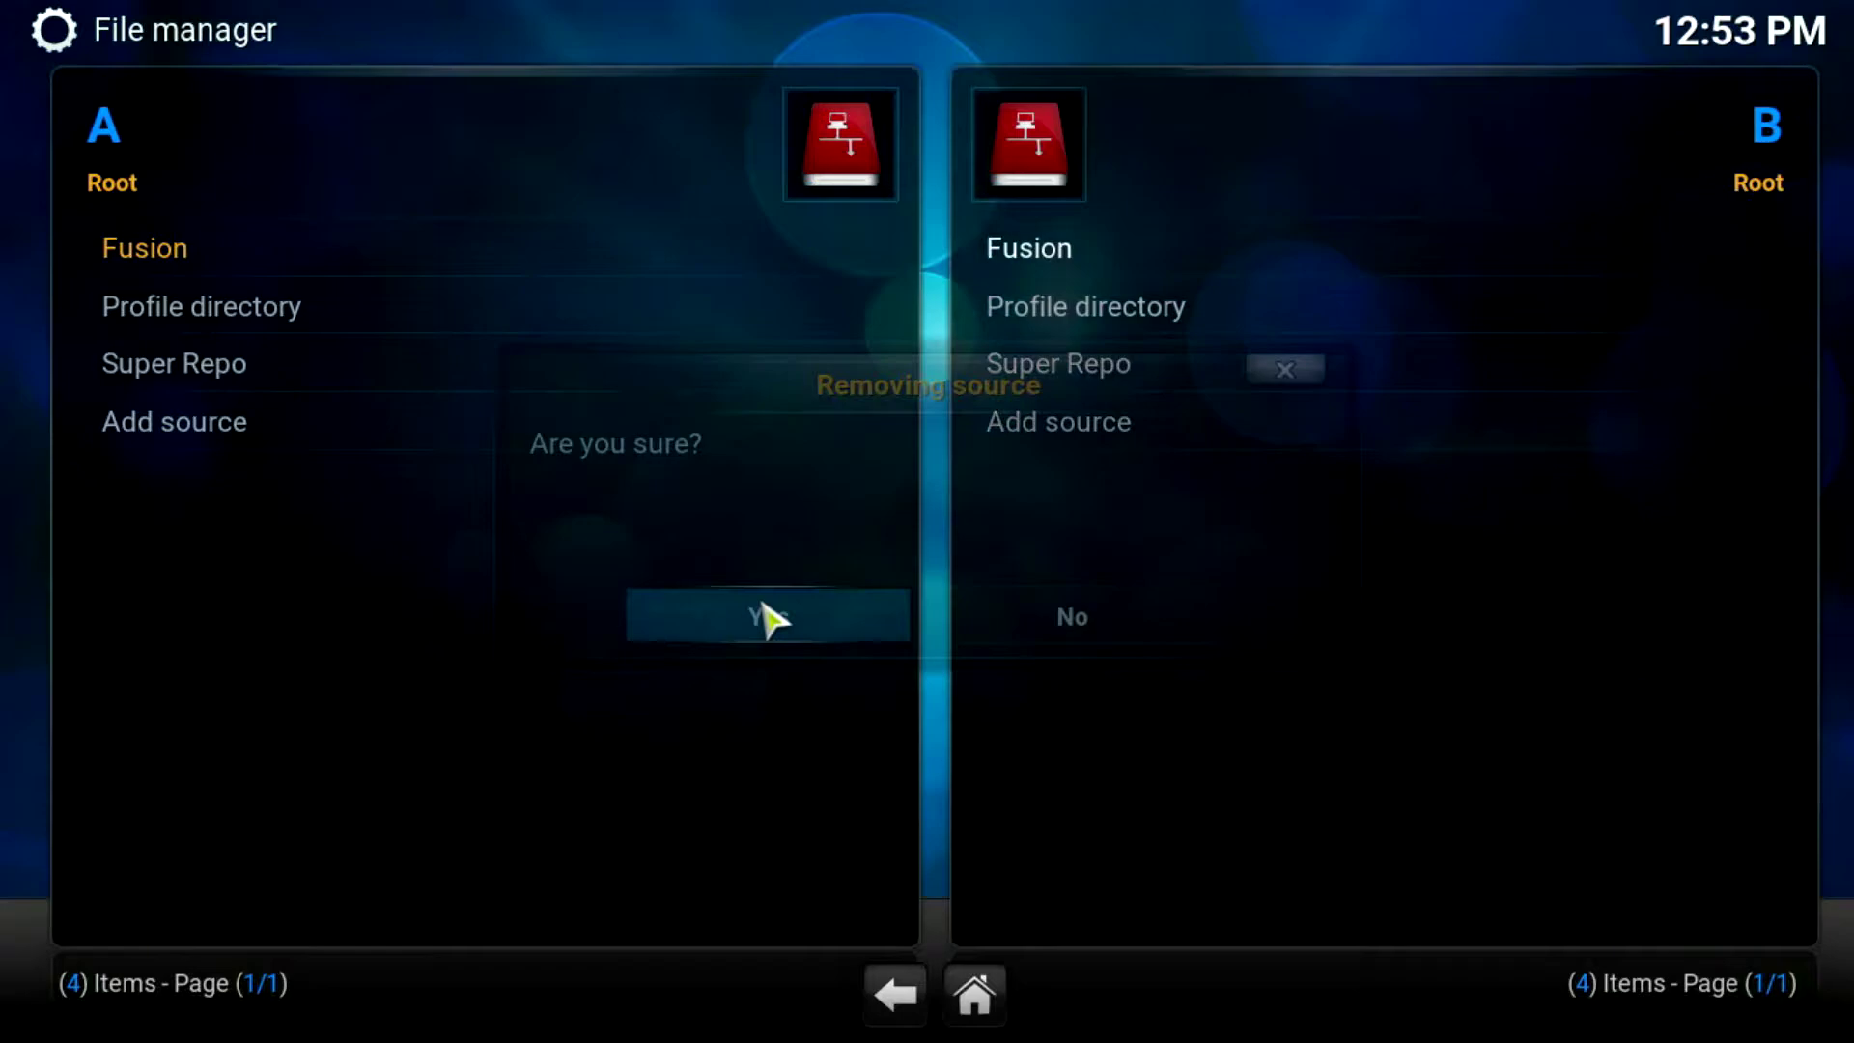
{"action": "left_click", "coordinate": [802, 627]}
Step: Cancel the removal of the Super Repo source so it stays
{"action": "right_click", "coordinate": [185, 311]}
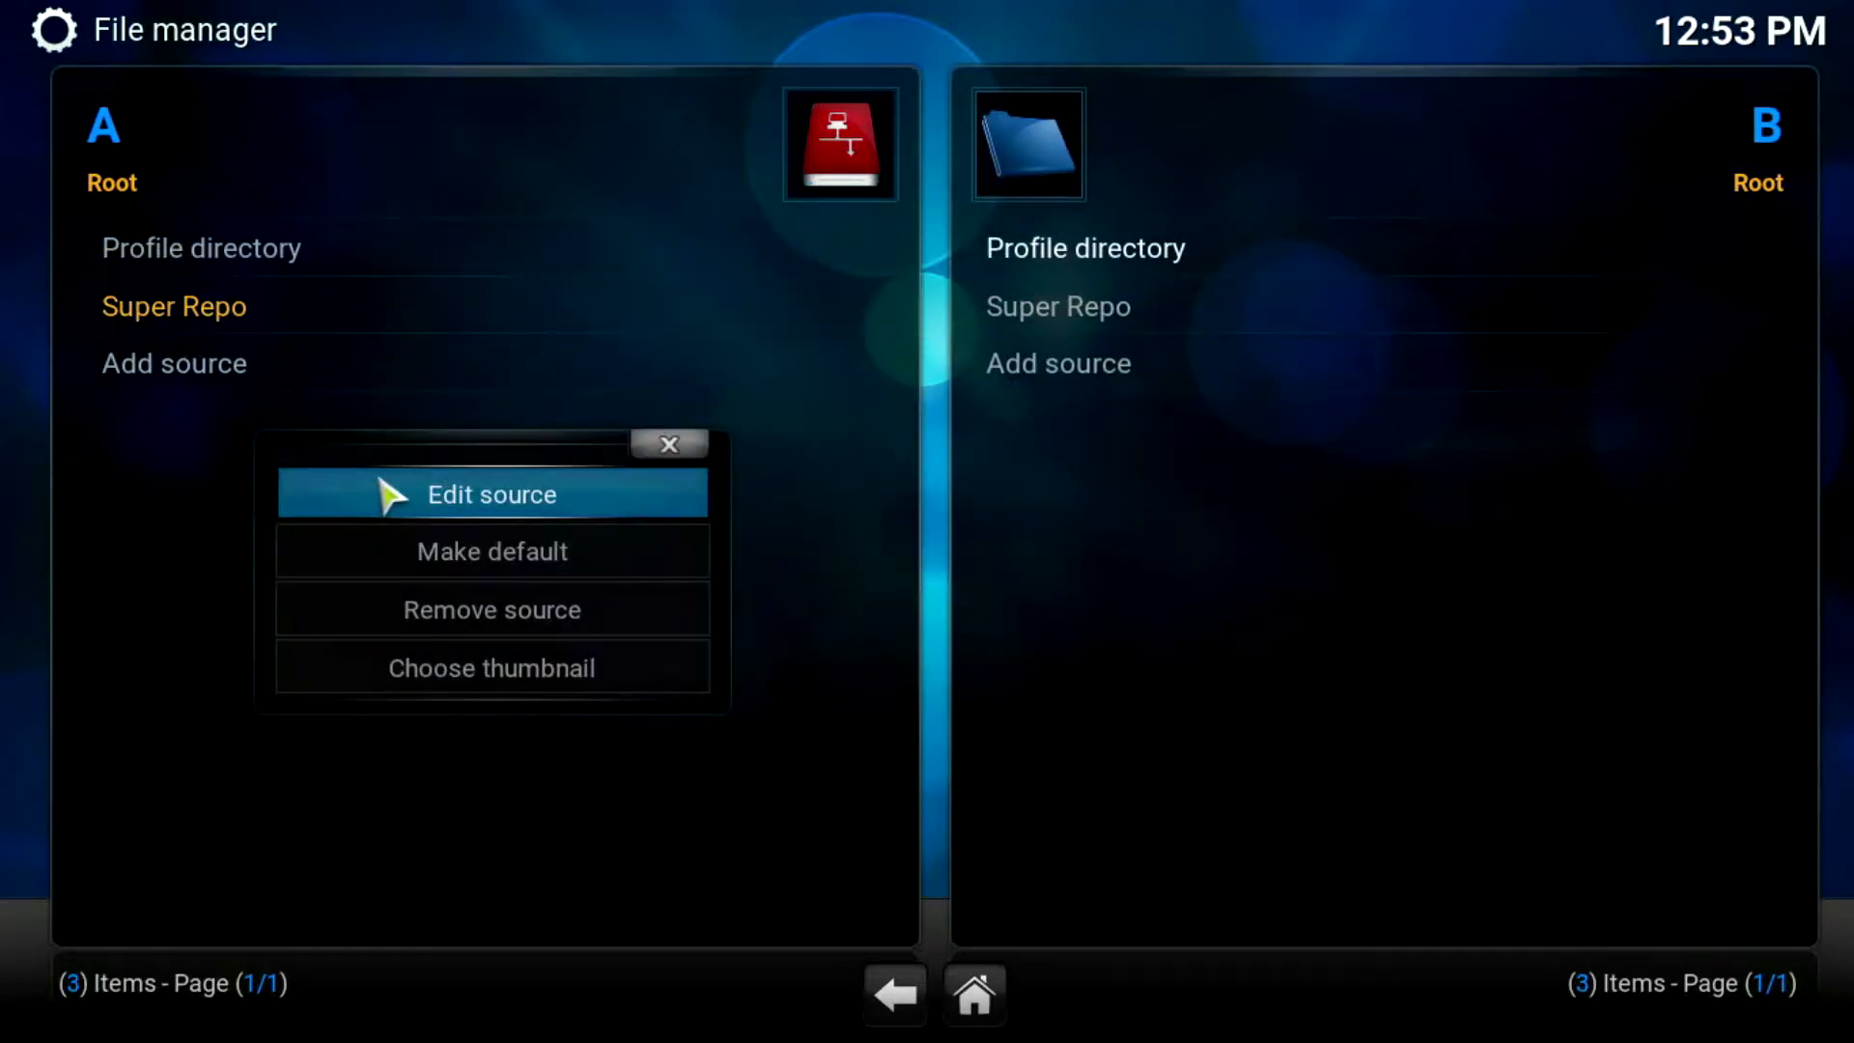
{"action": "left_click", "coordinate": [496, 623]}
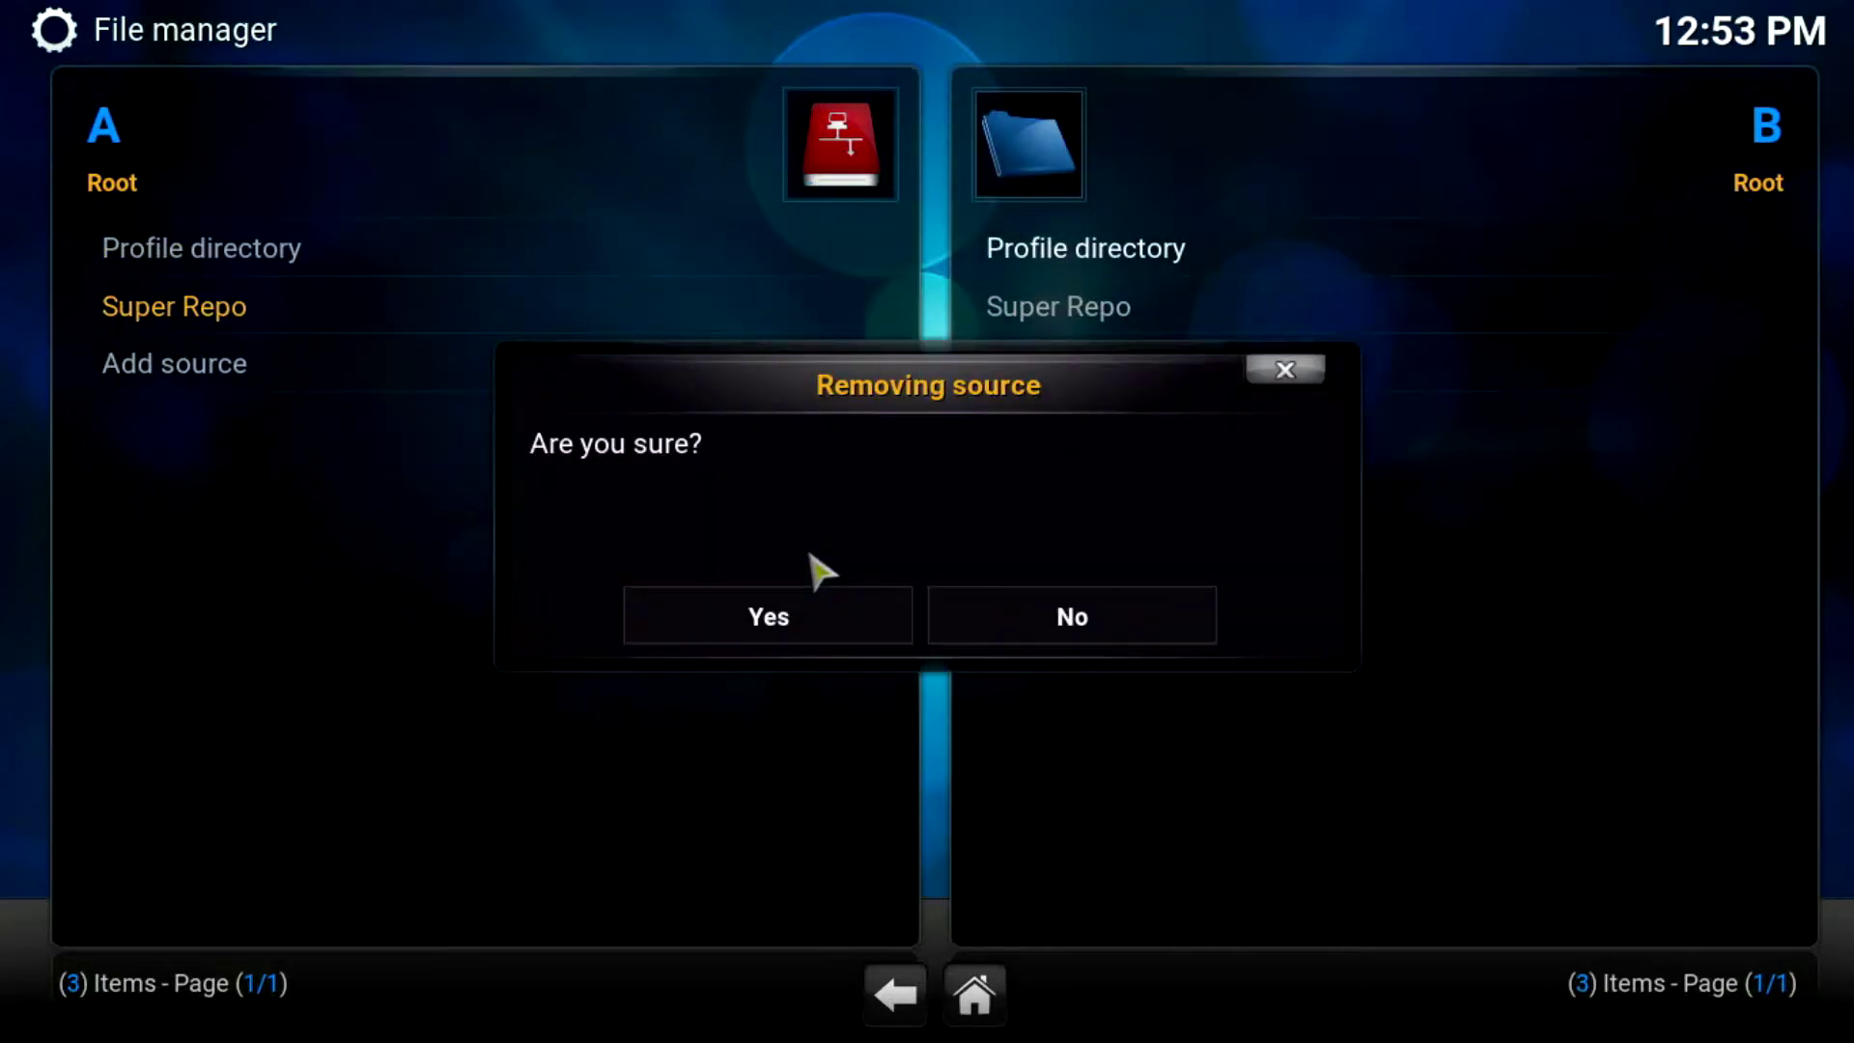
{"action": "left_click", "coordinate": [1046, 647]}
{"action": "left_click", "coordinate": [291, 379]}
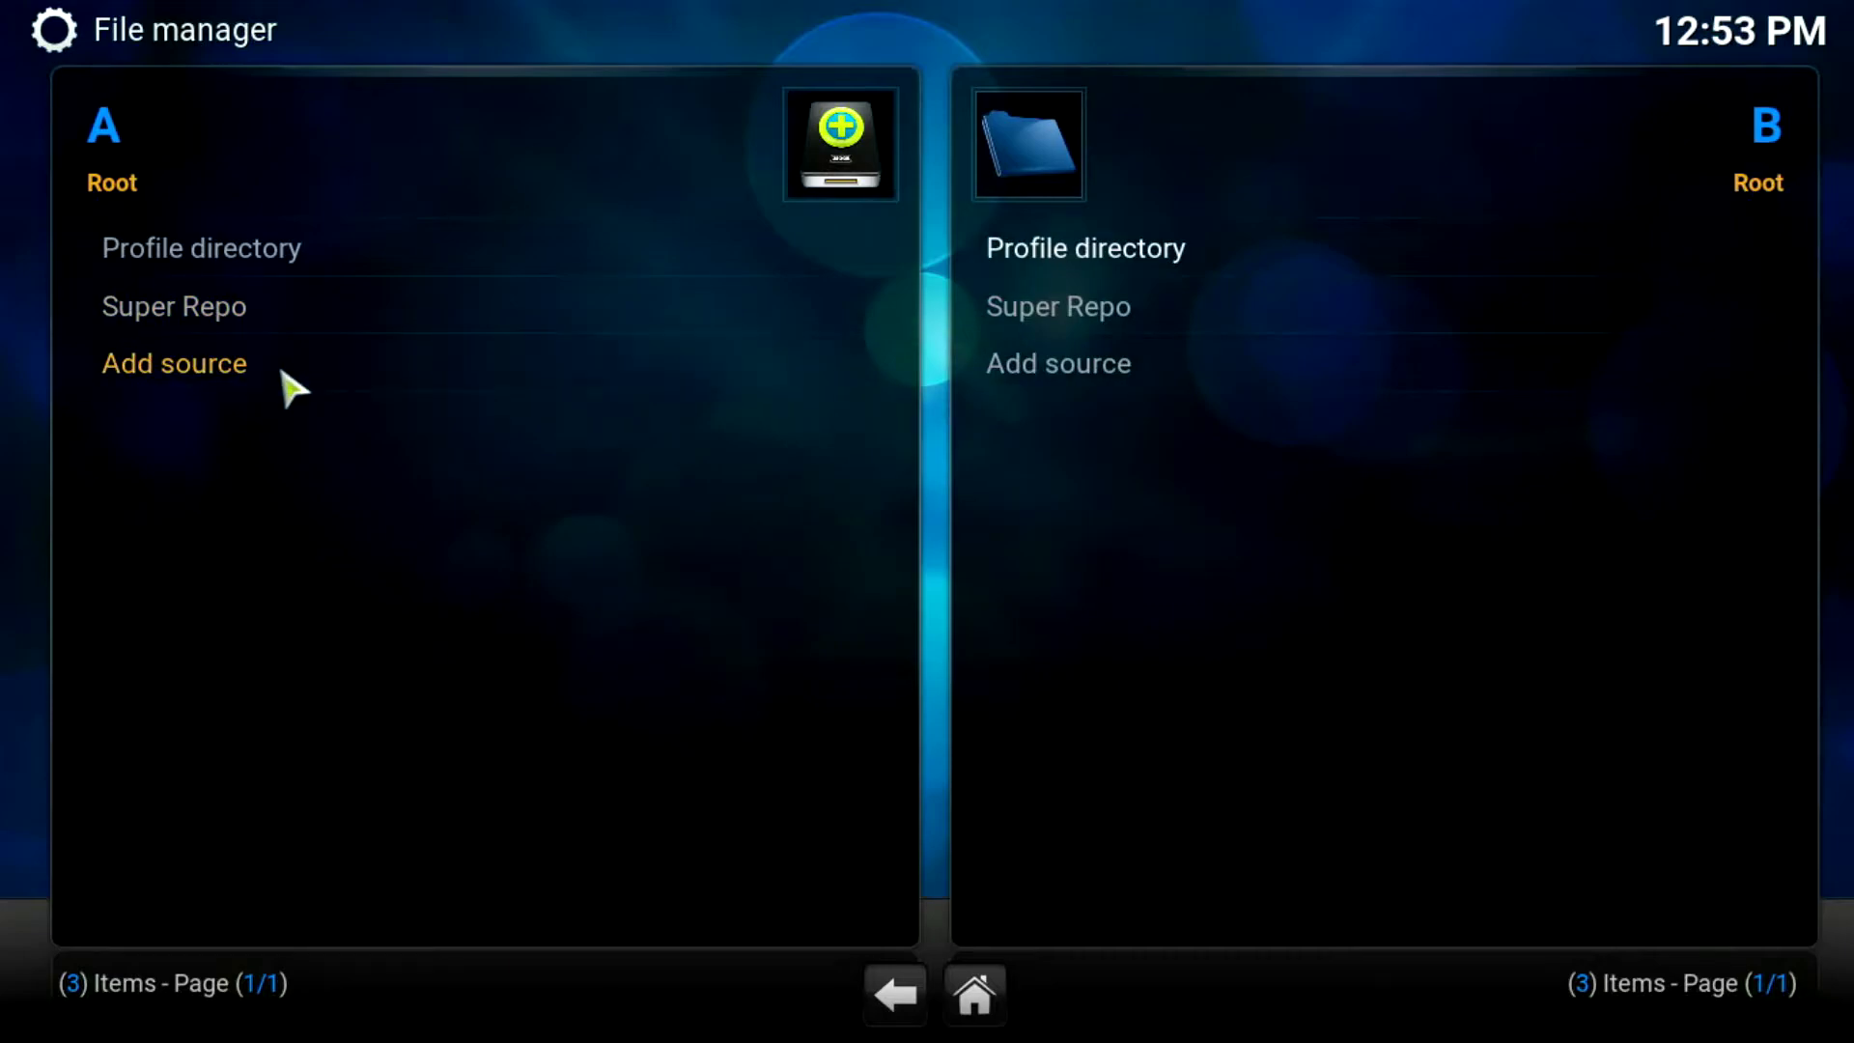
{"action": "left_click", "coordinate": [667, 319]}
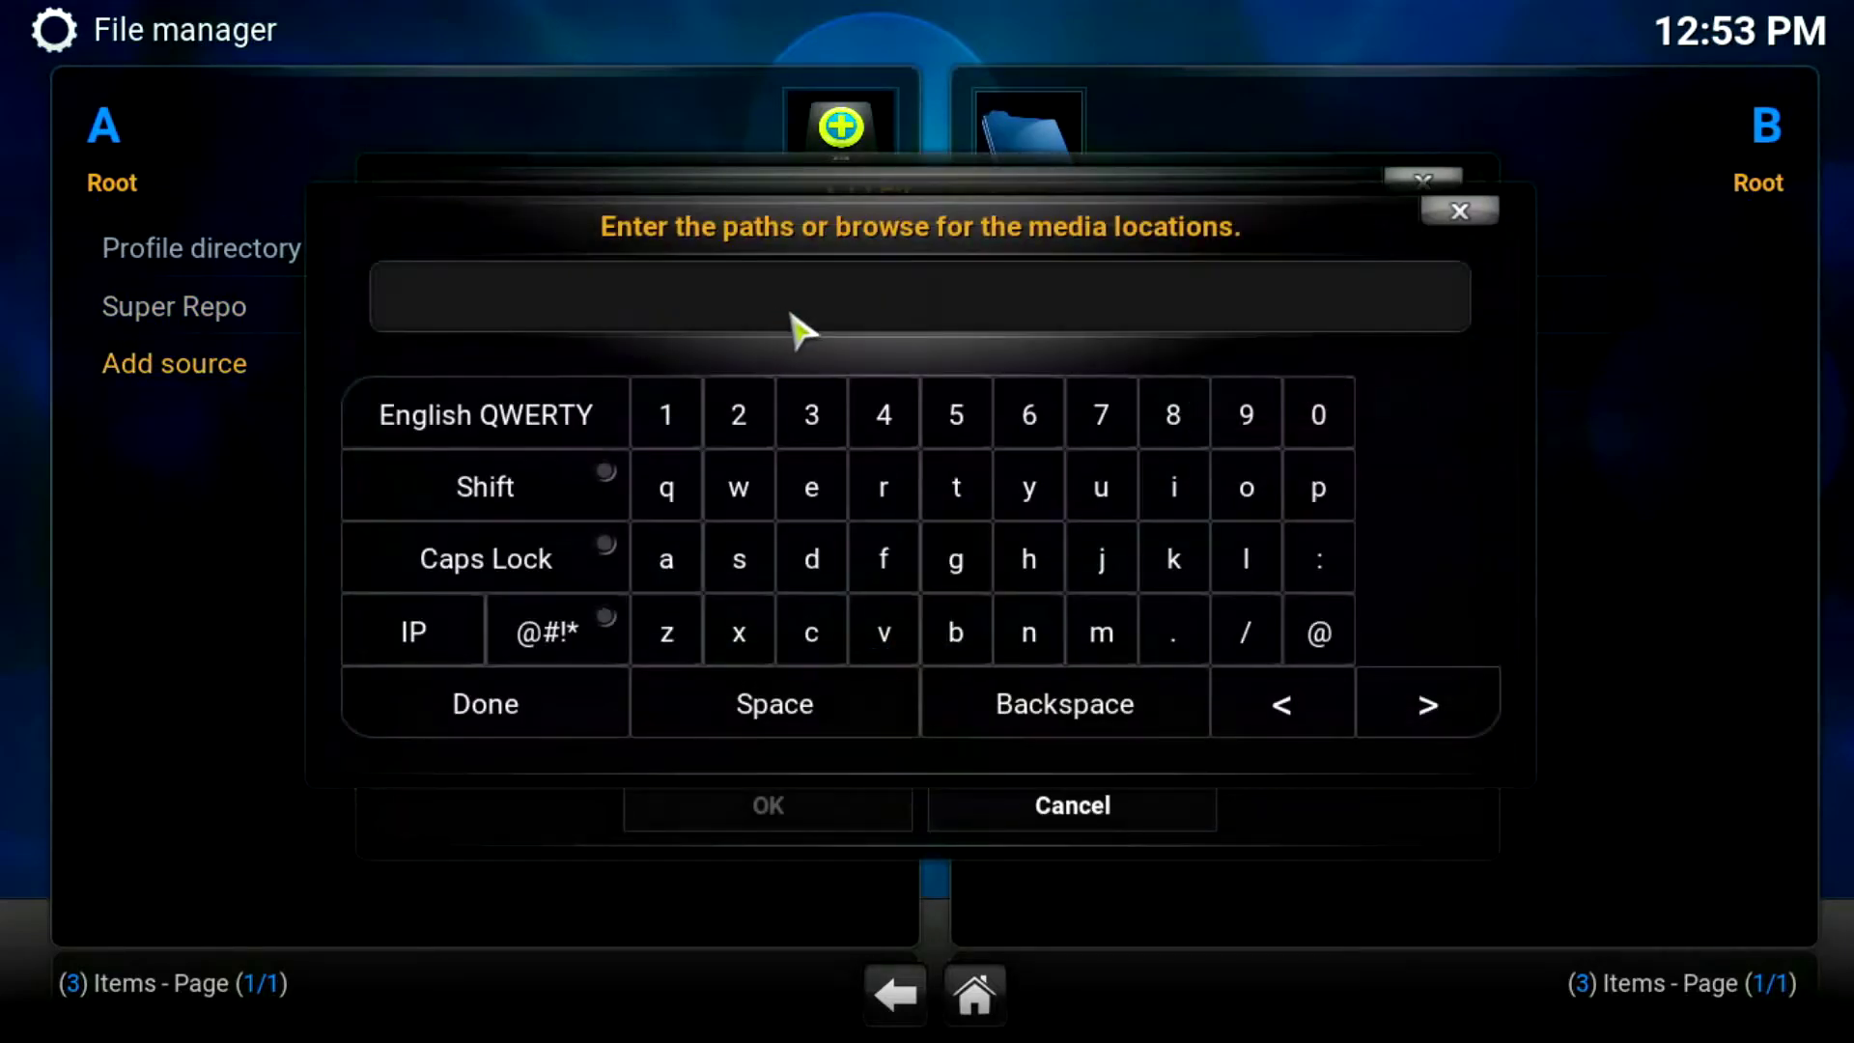
{"action": "type", "text": "htt"}
{"action": "type", "text": "ttp"}
{"action": "type", "text": "://"}
{"action": "type", "text": "fusi"}
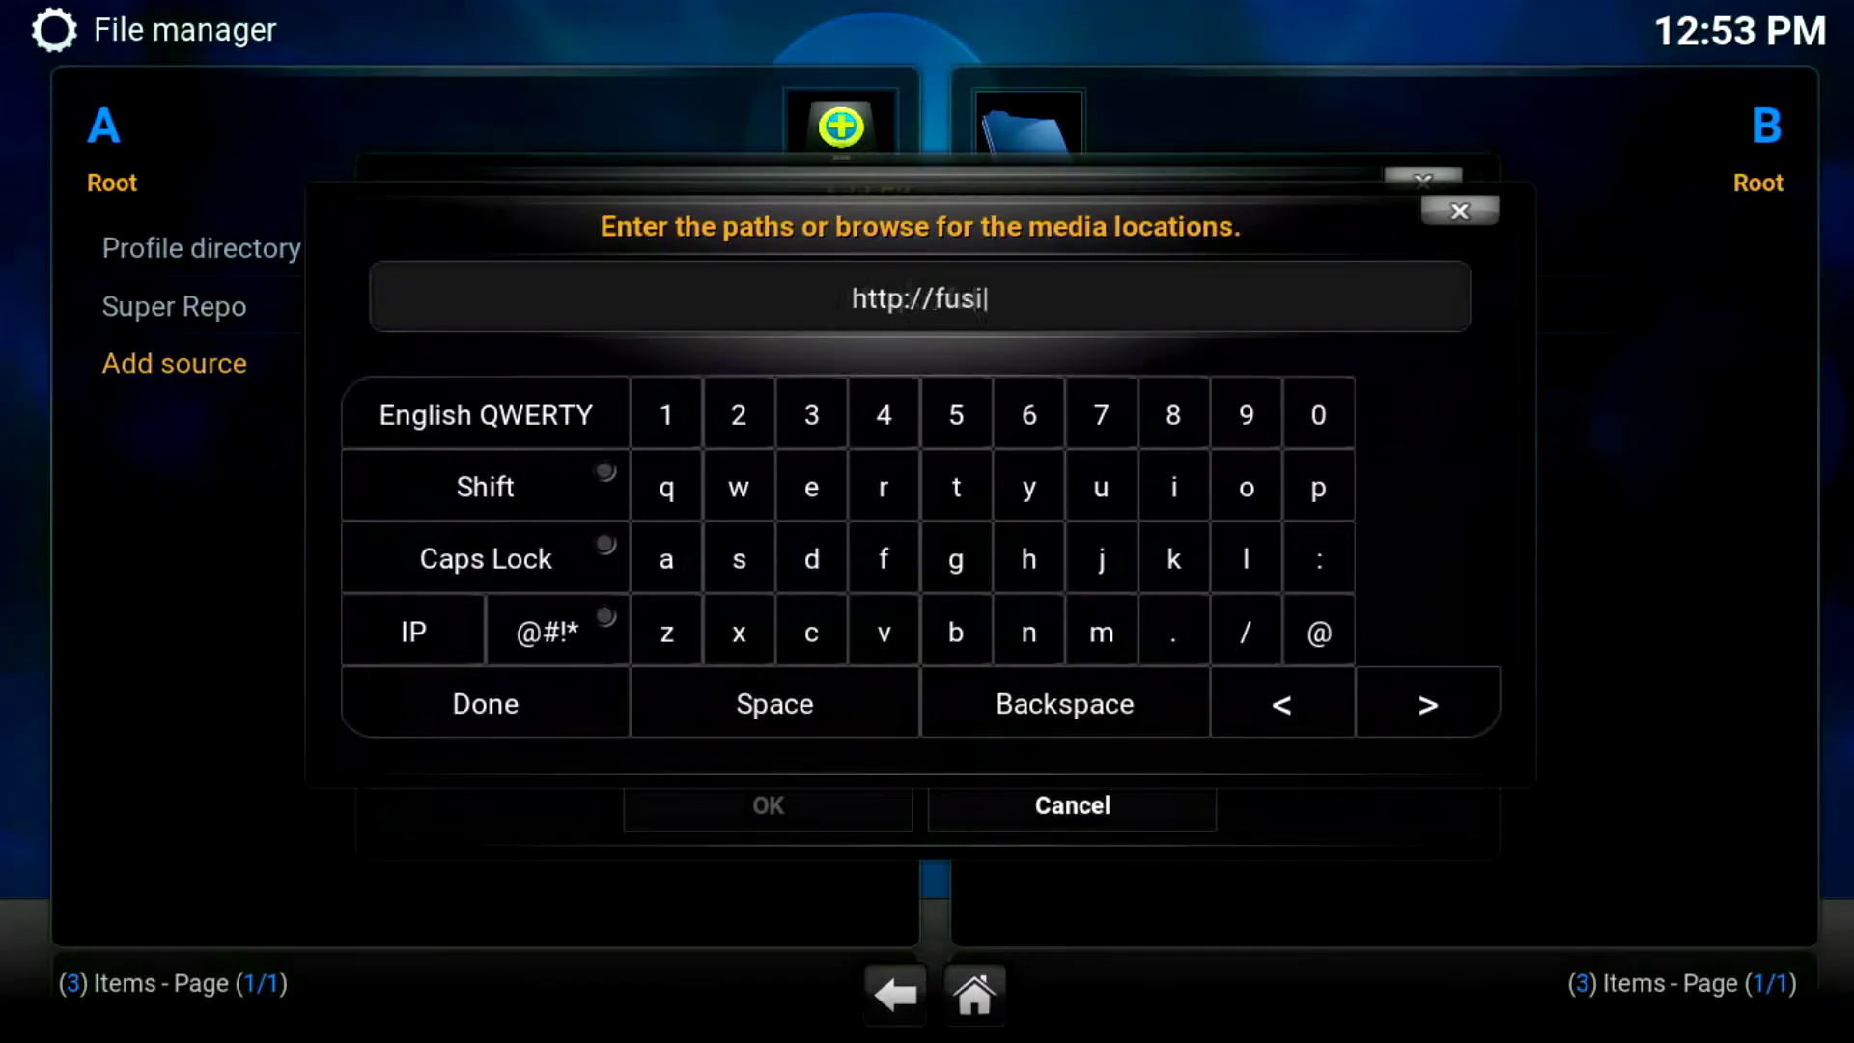
{"action": "type", "text": "on.add"}
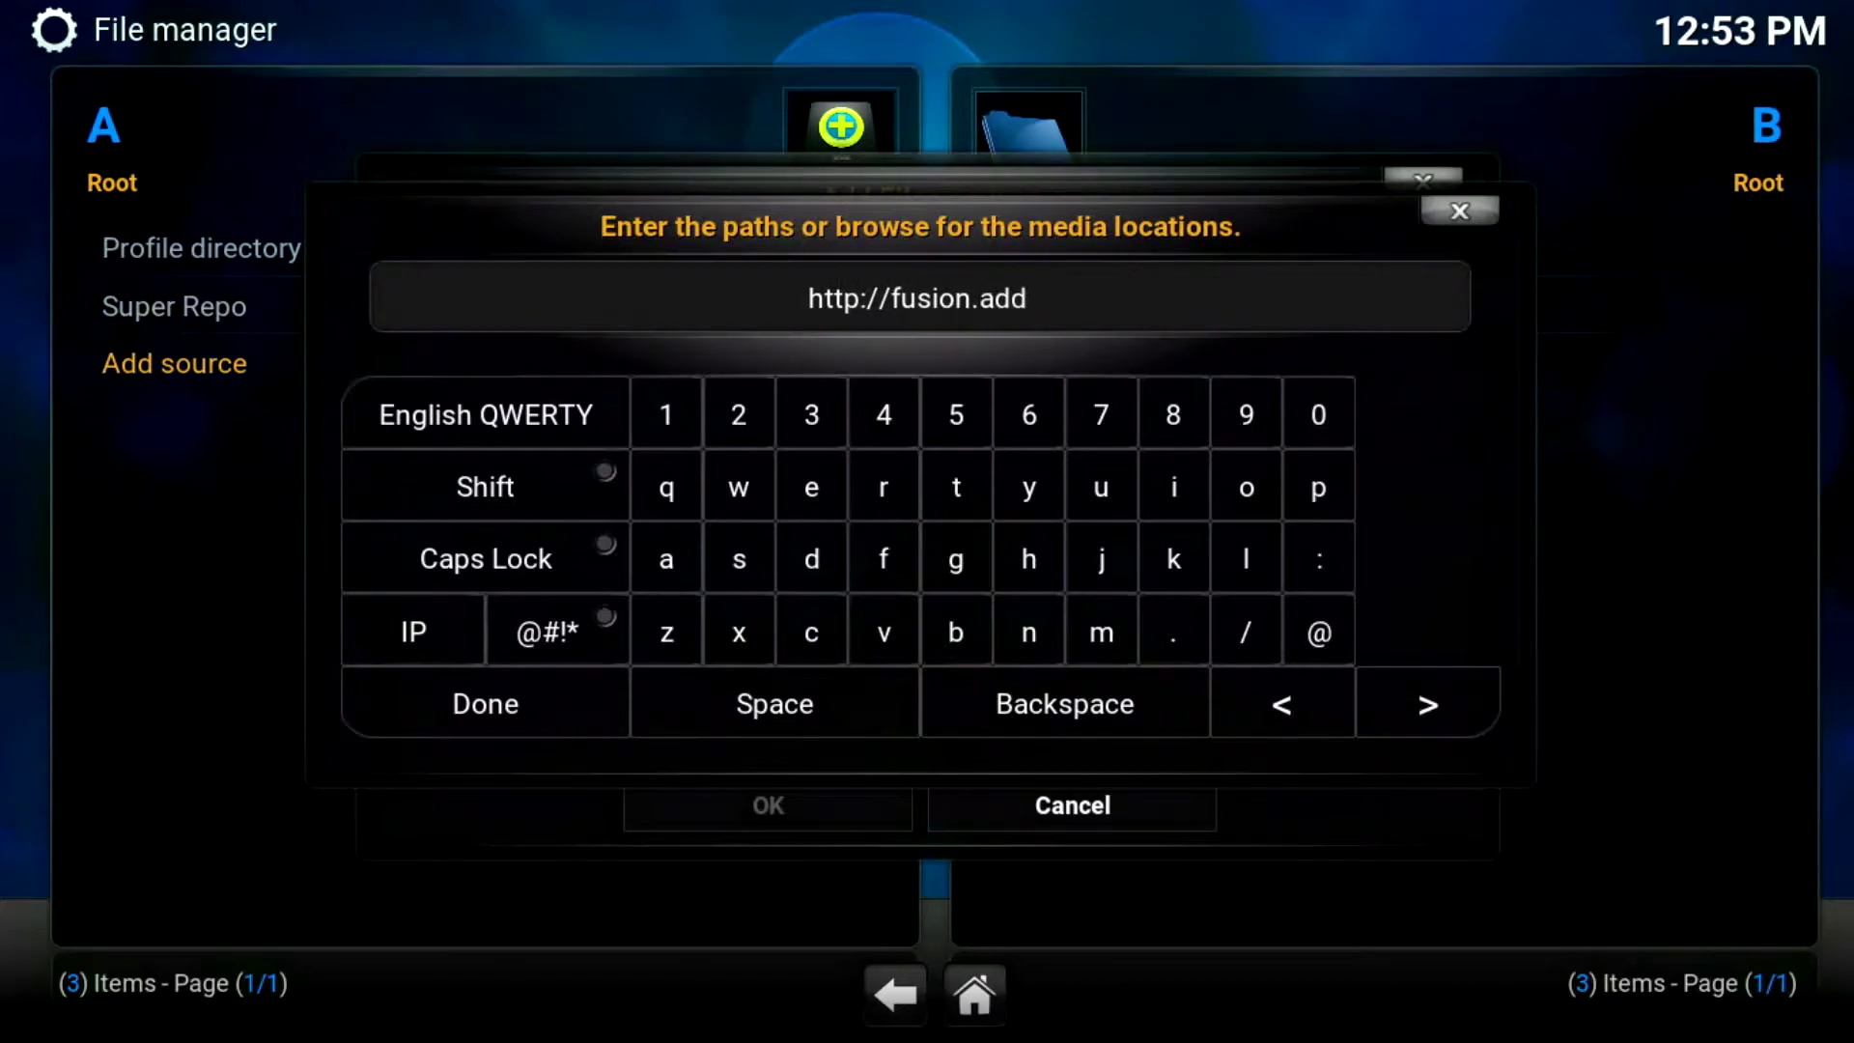
{"action": "type", "text": "ons"}
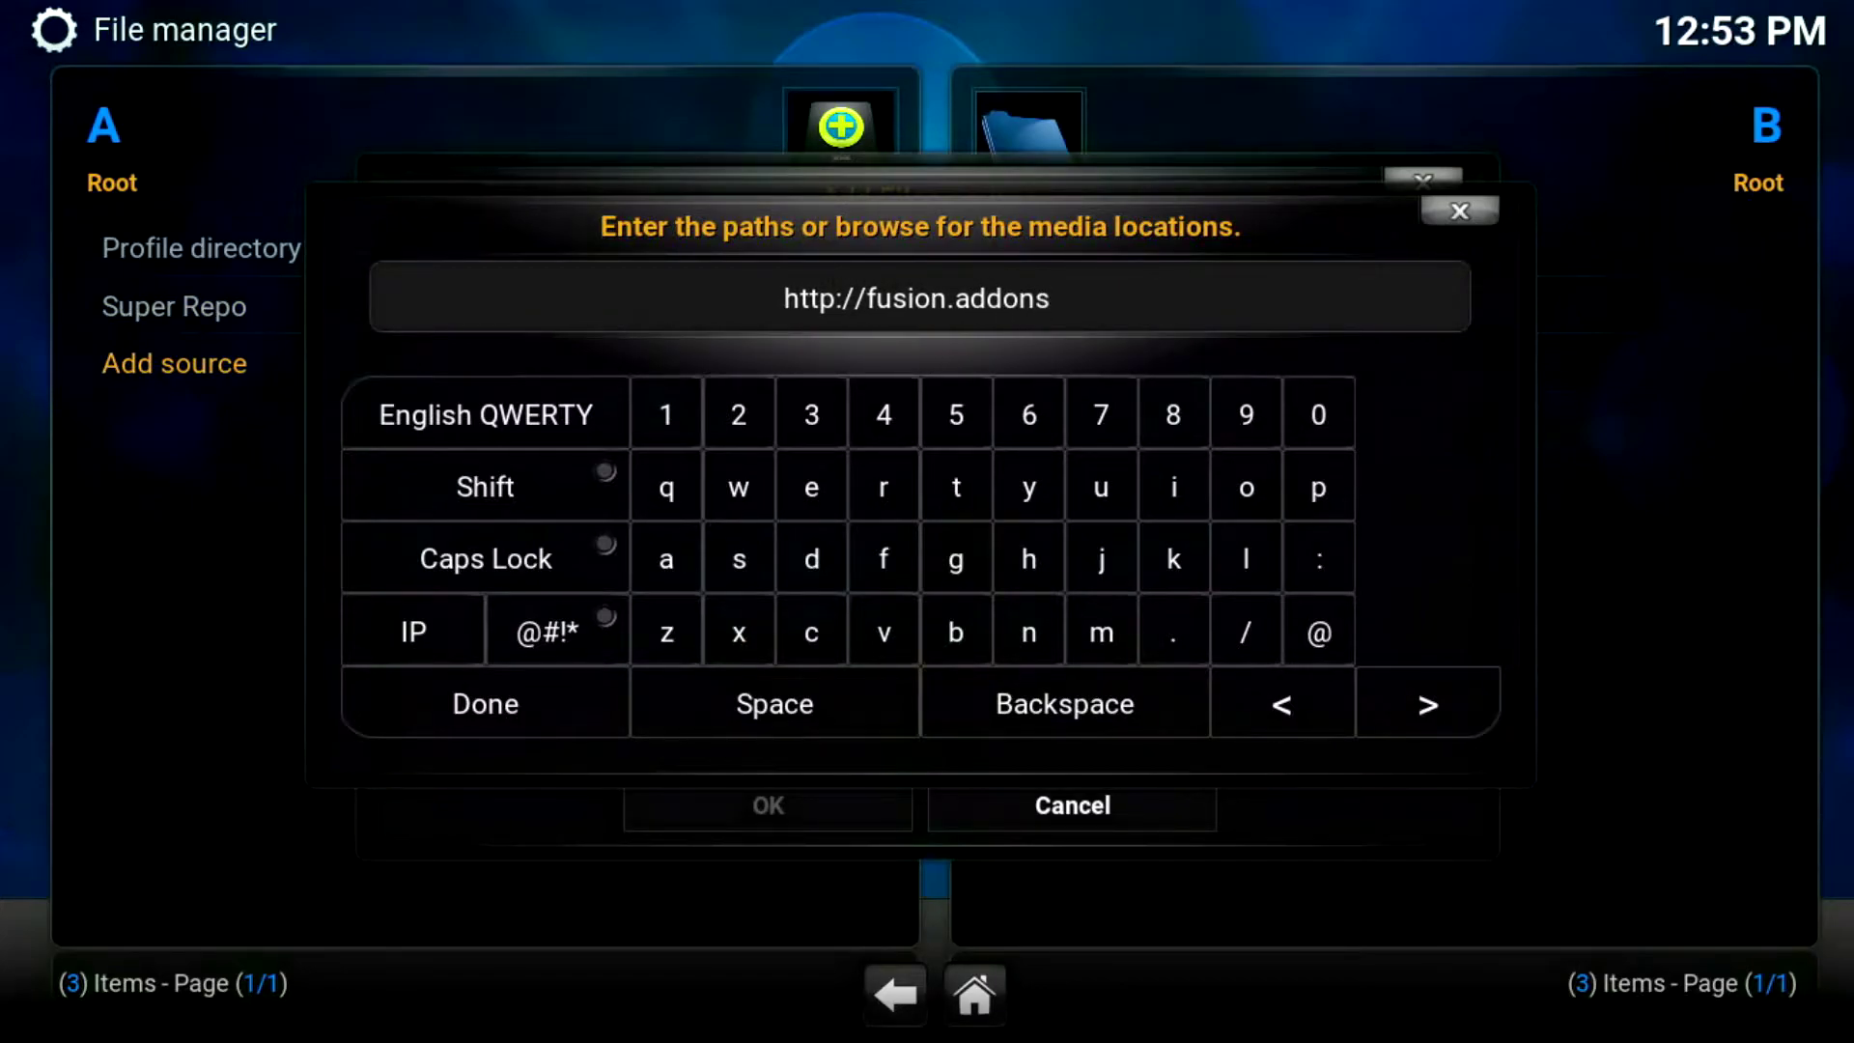
{"action": "type", "text": ".ag/"}
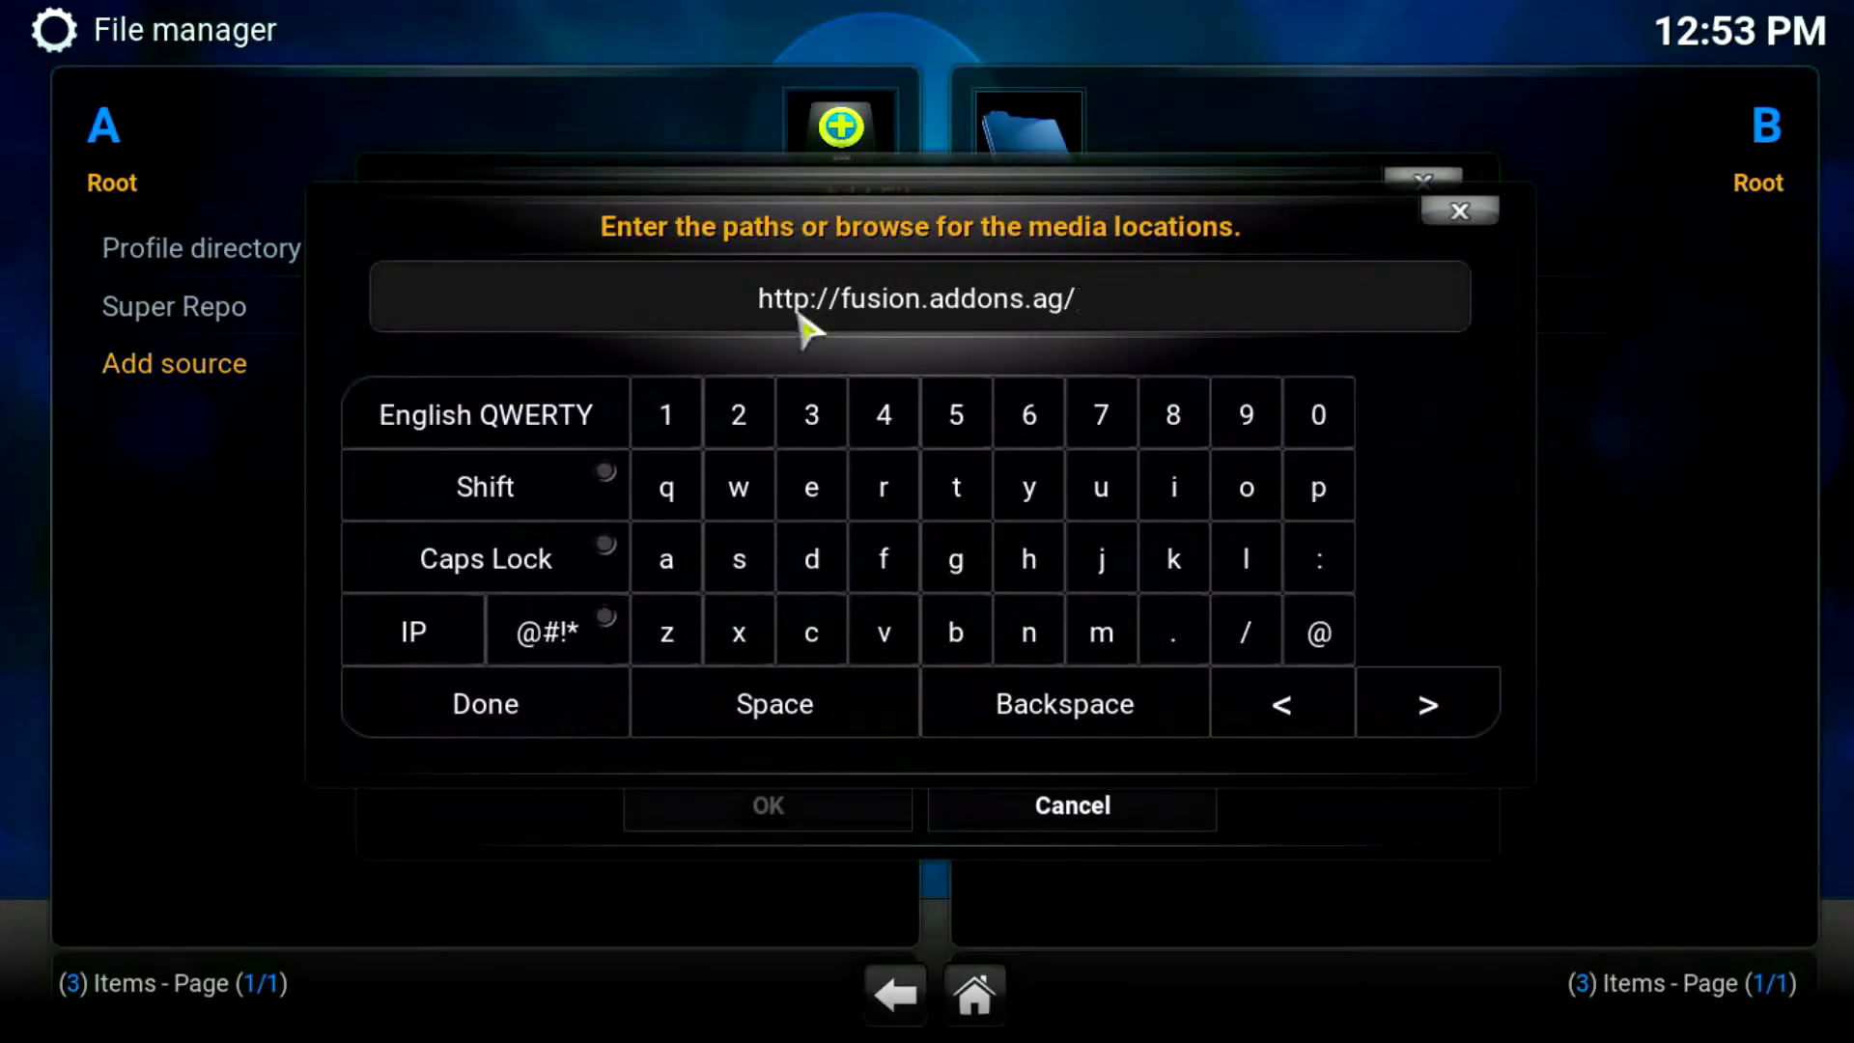
{"action": "left_click", "coordinate": [430, 731]}
{"action": "left_click", "coordinate": [688, 720]}
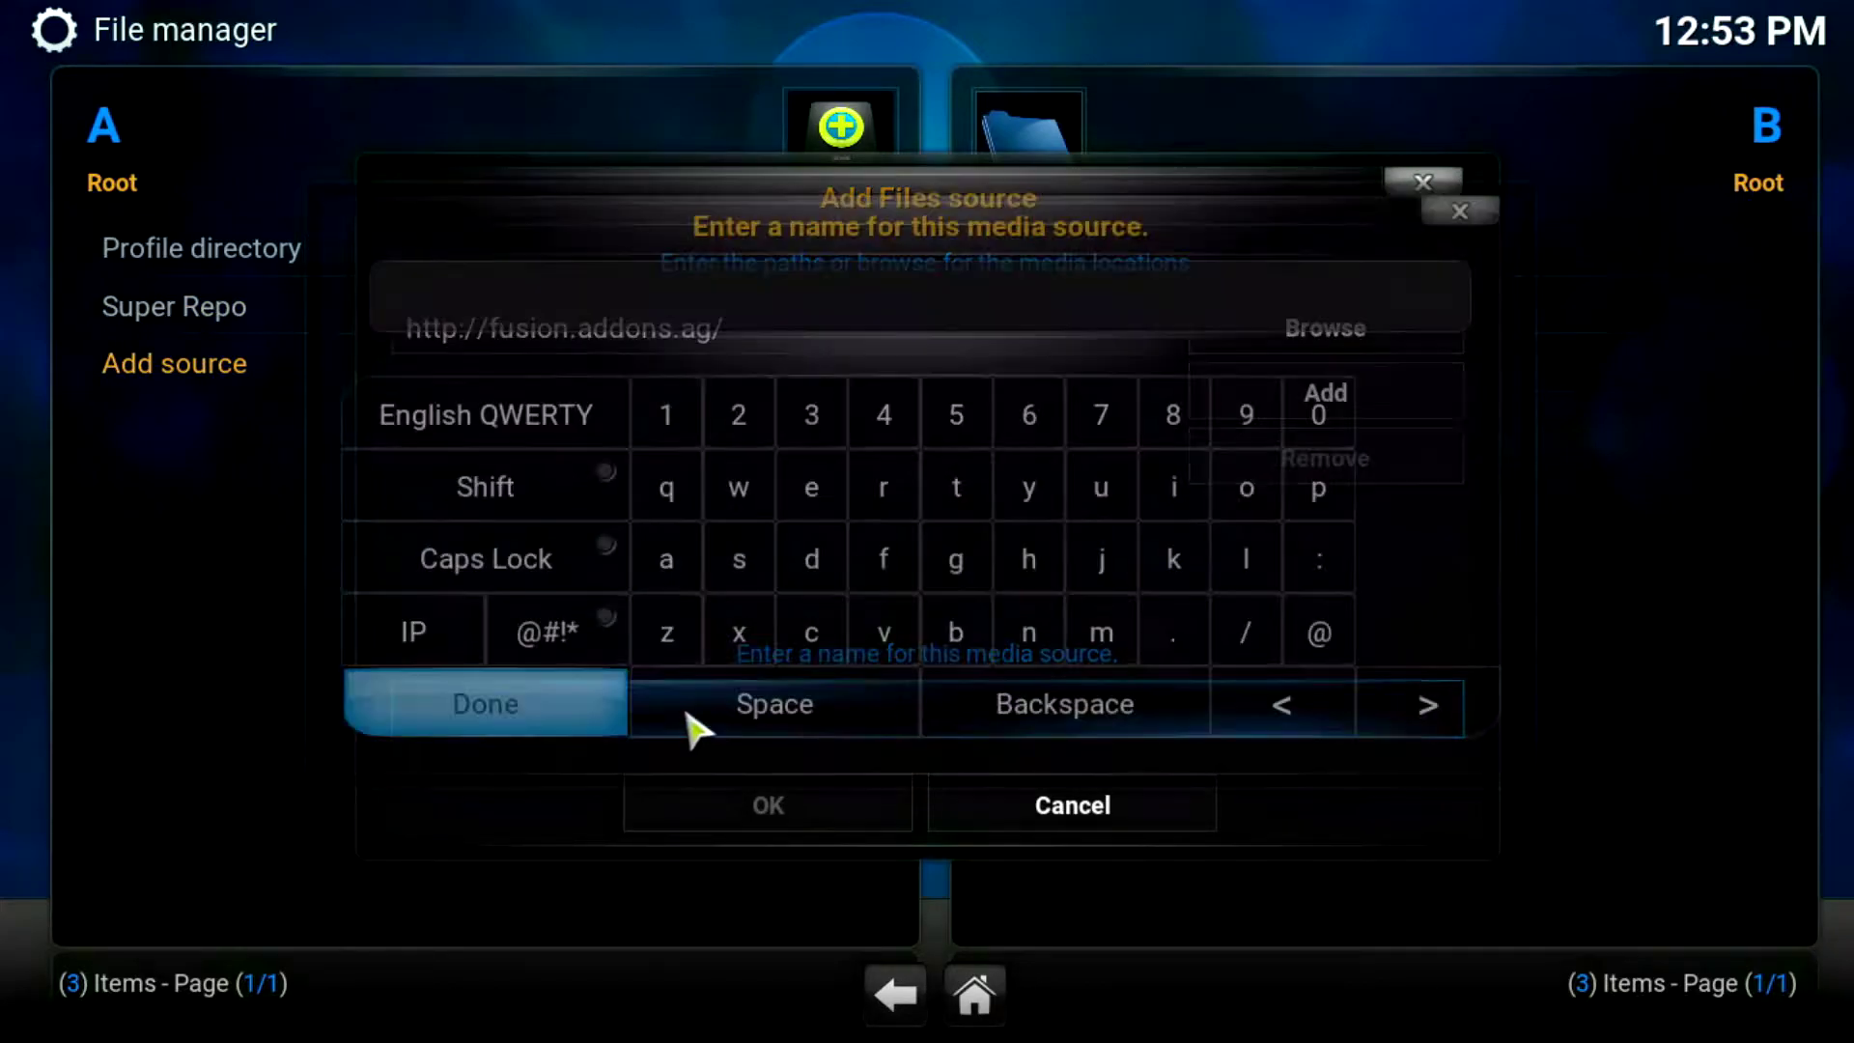
{"action": "type", "text": "Fusion"}
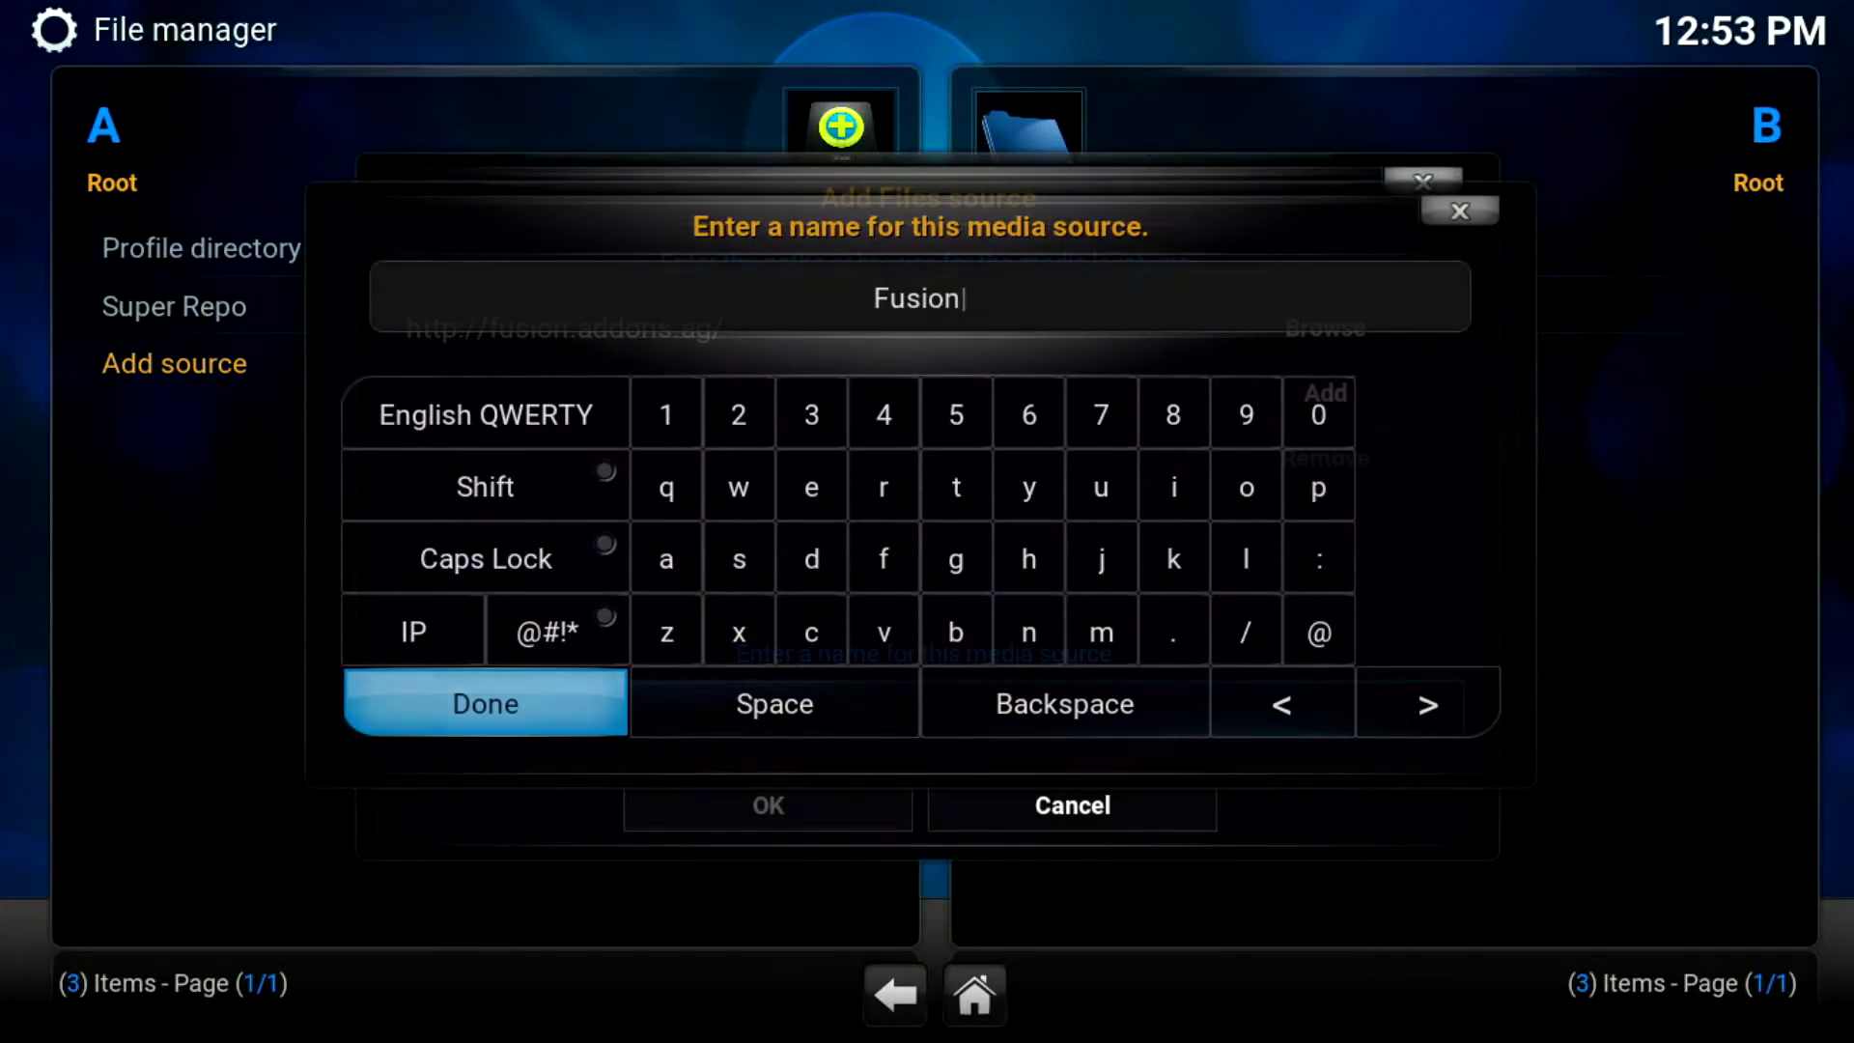
{"action": "key", "text": "Return"}
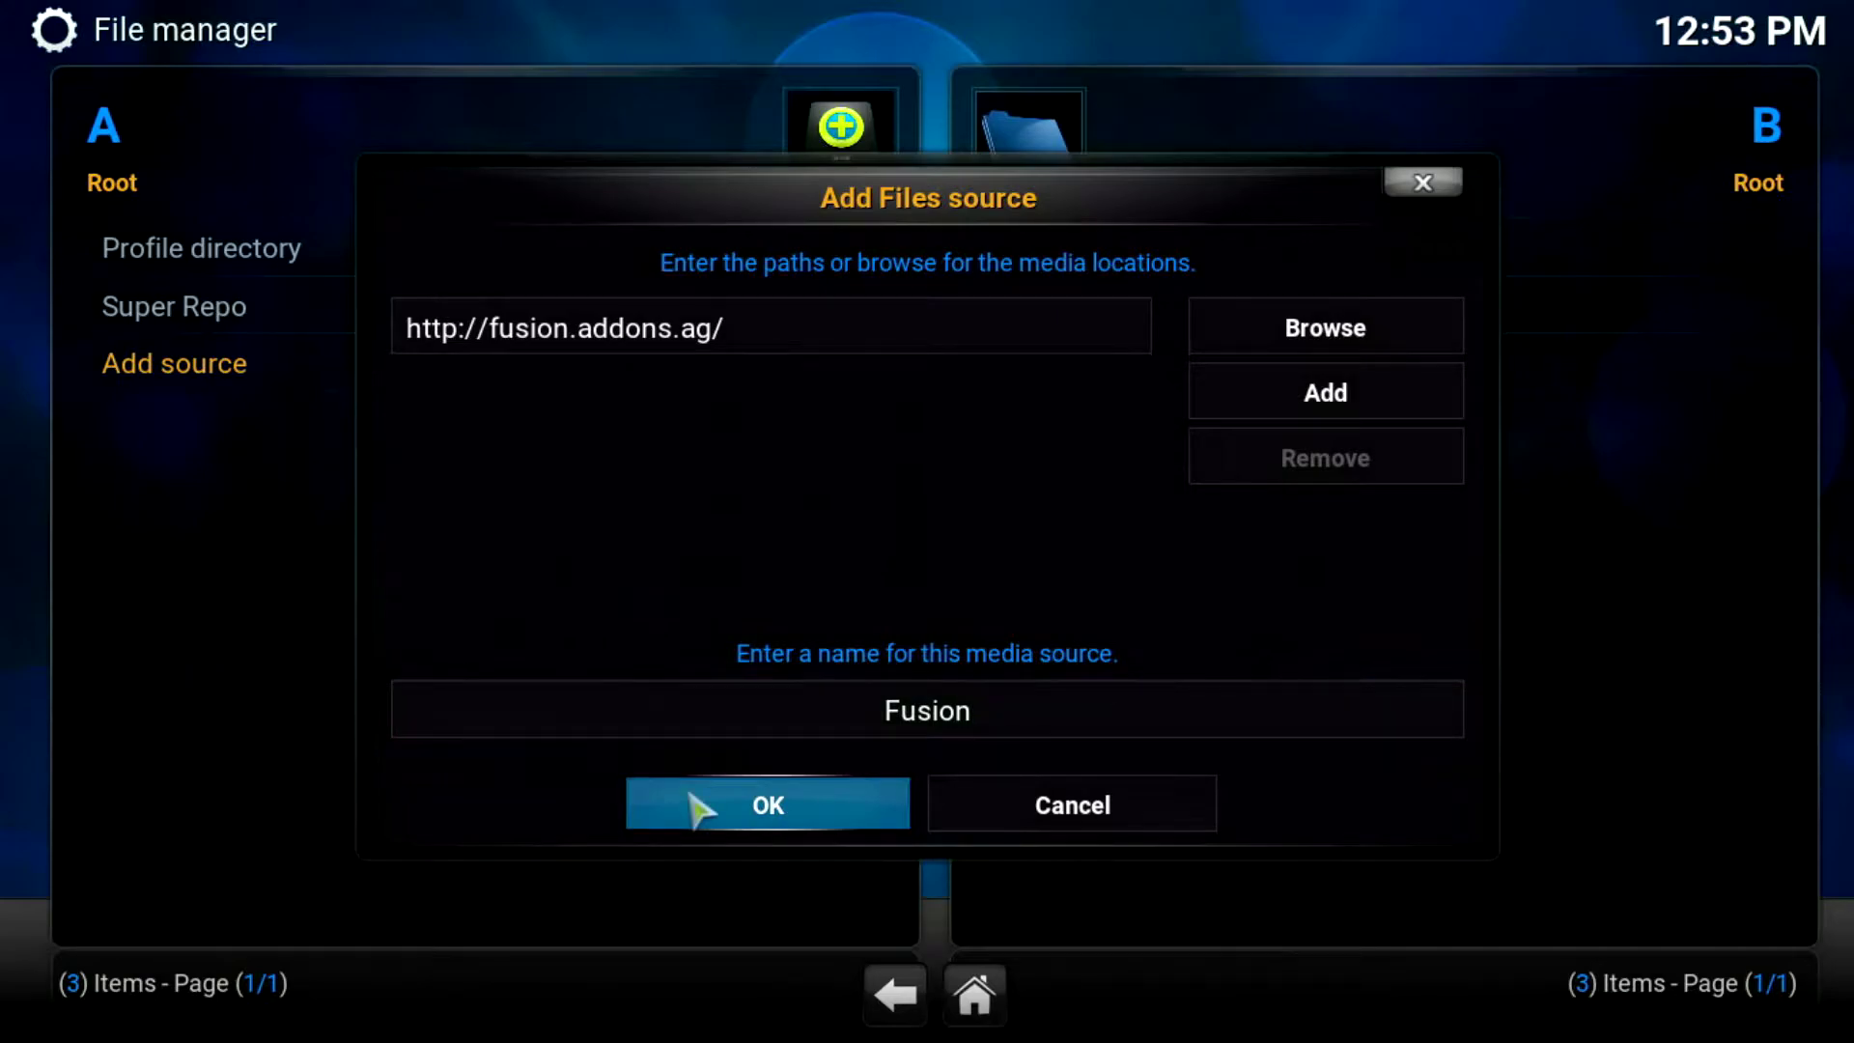
{"action": "left_click", "coordinate": [693, 807]}
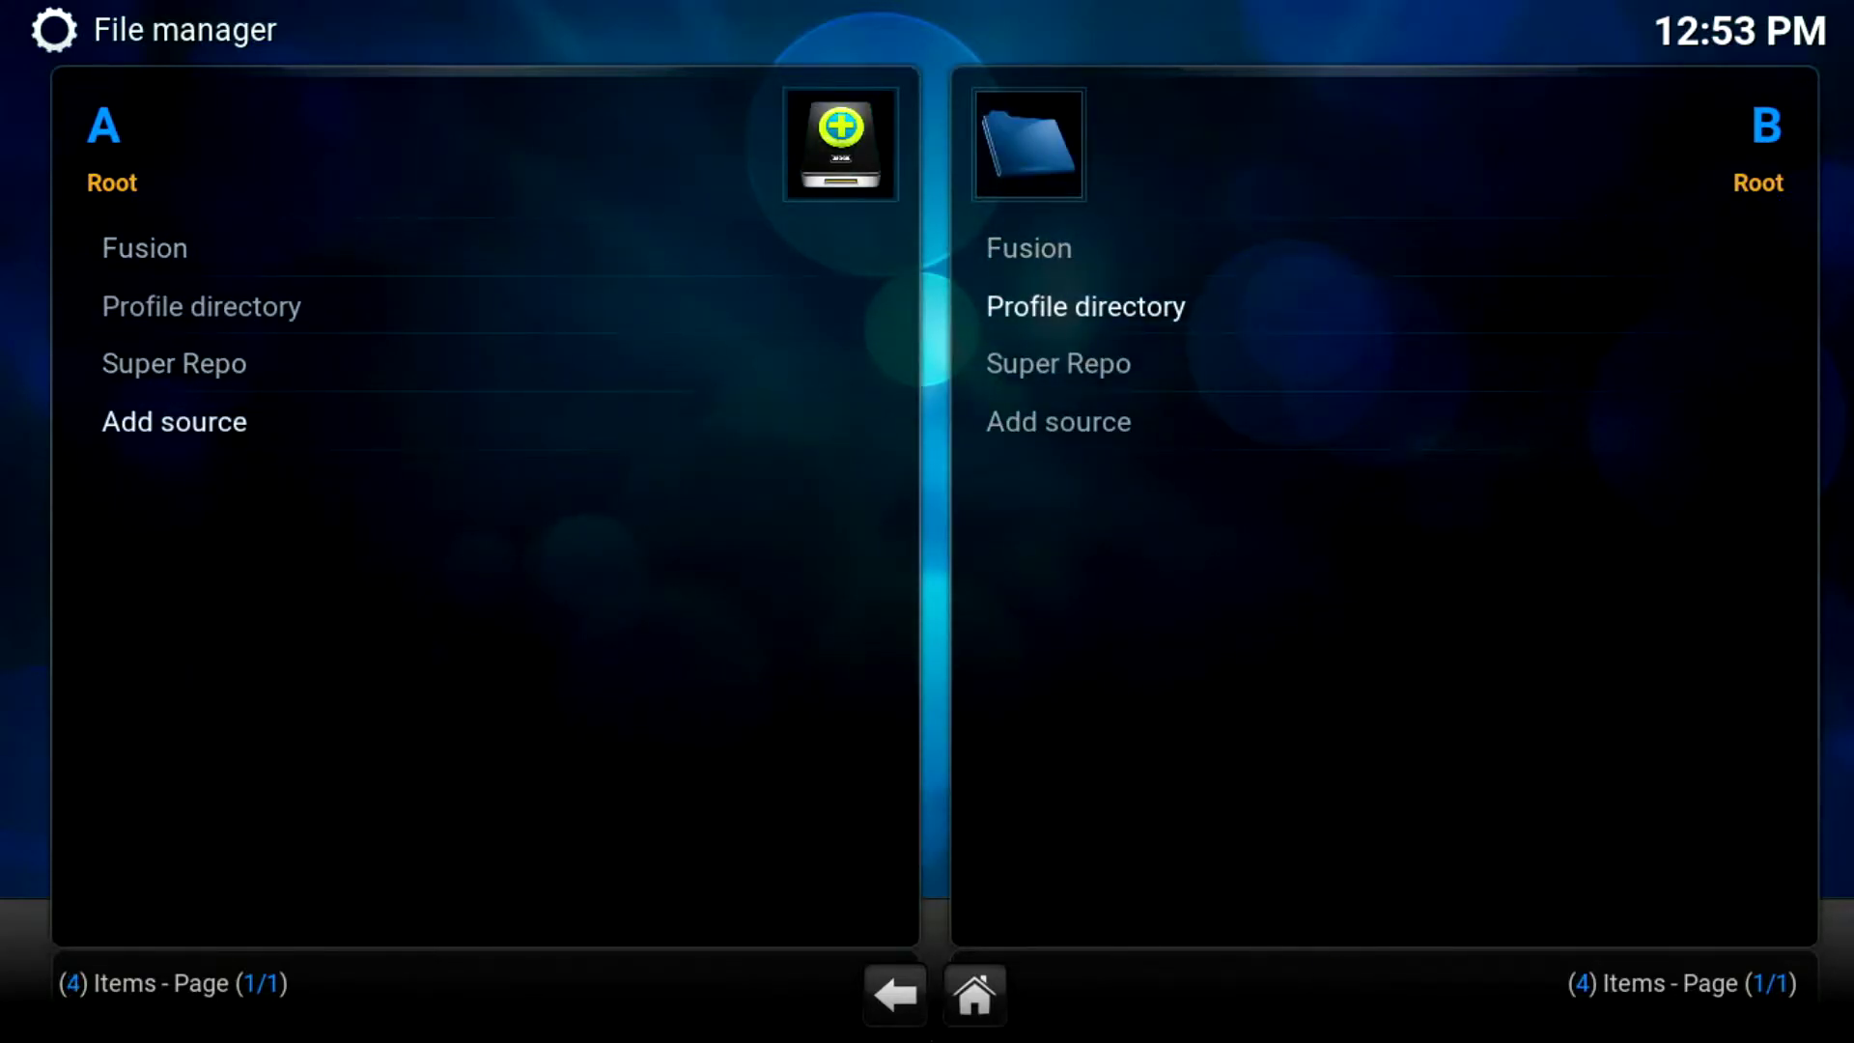
Step: Open Settings > Add-ons > Install from zip file, look inside Fusion, then return to the sources
{"action": "left_click", "coordinate": [894, 995]}
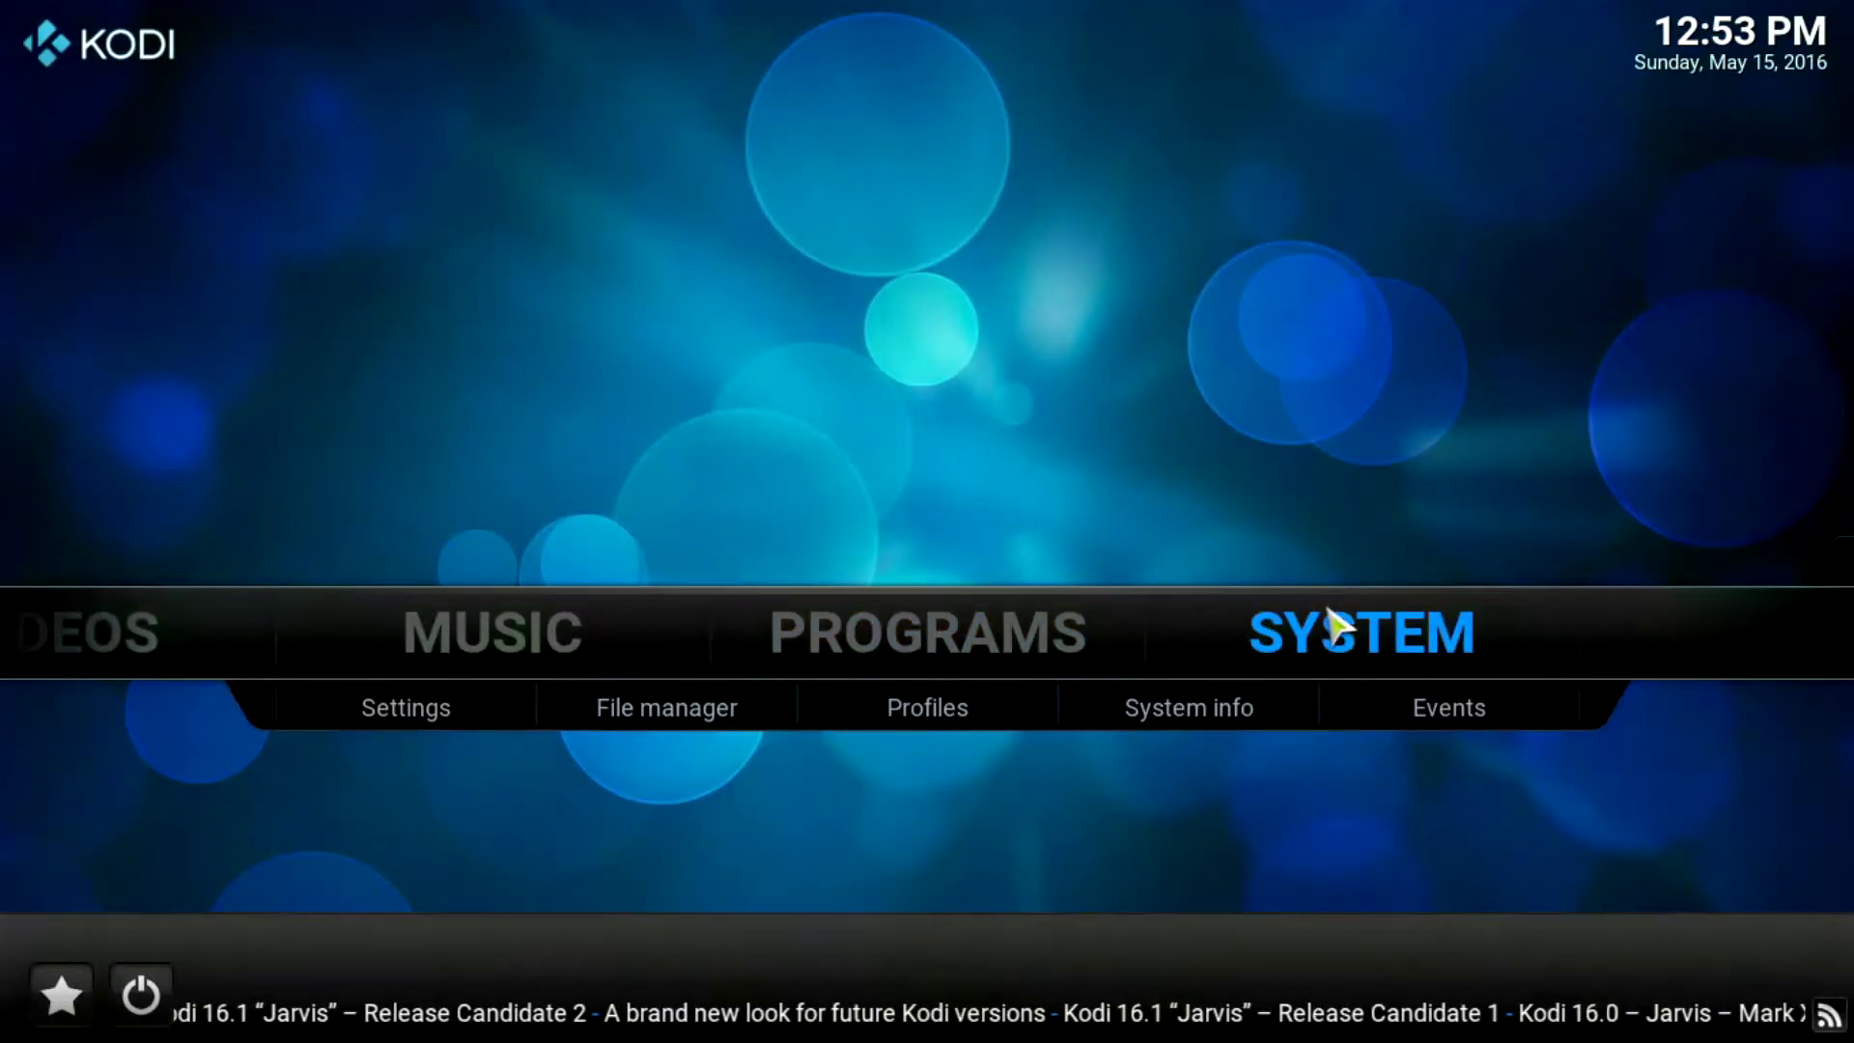
{"action": "left_click", "coordinate": [1329, 611]}
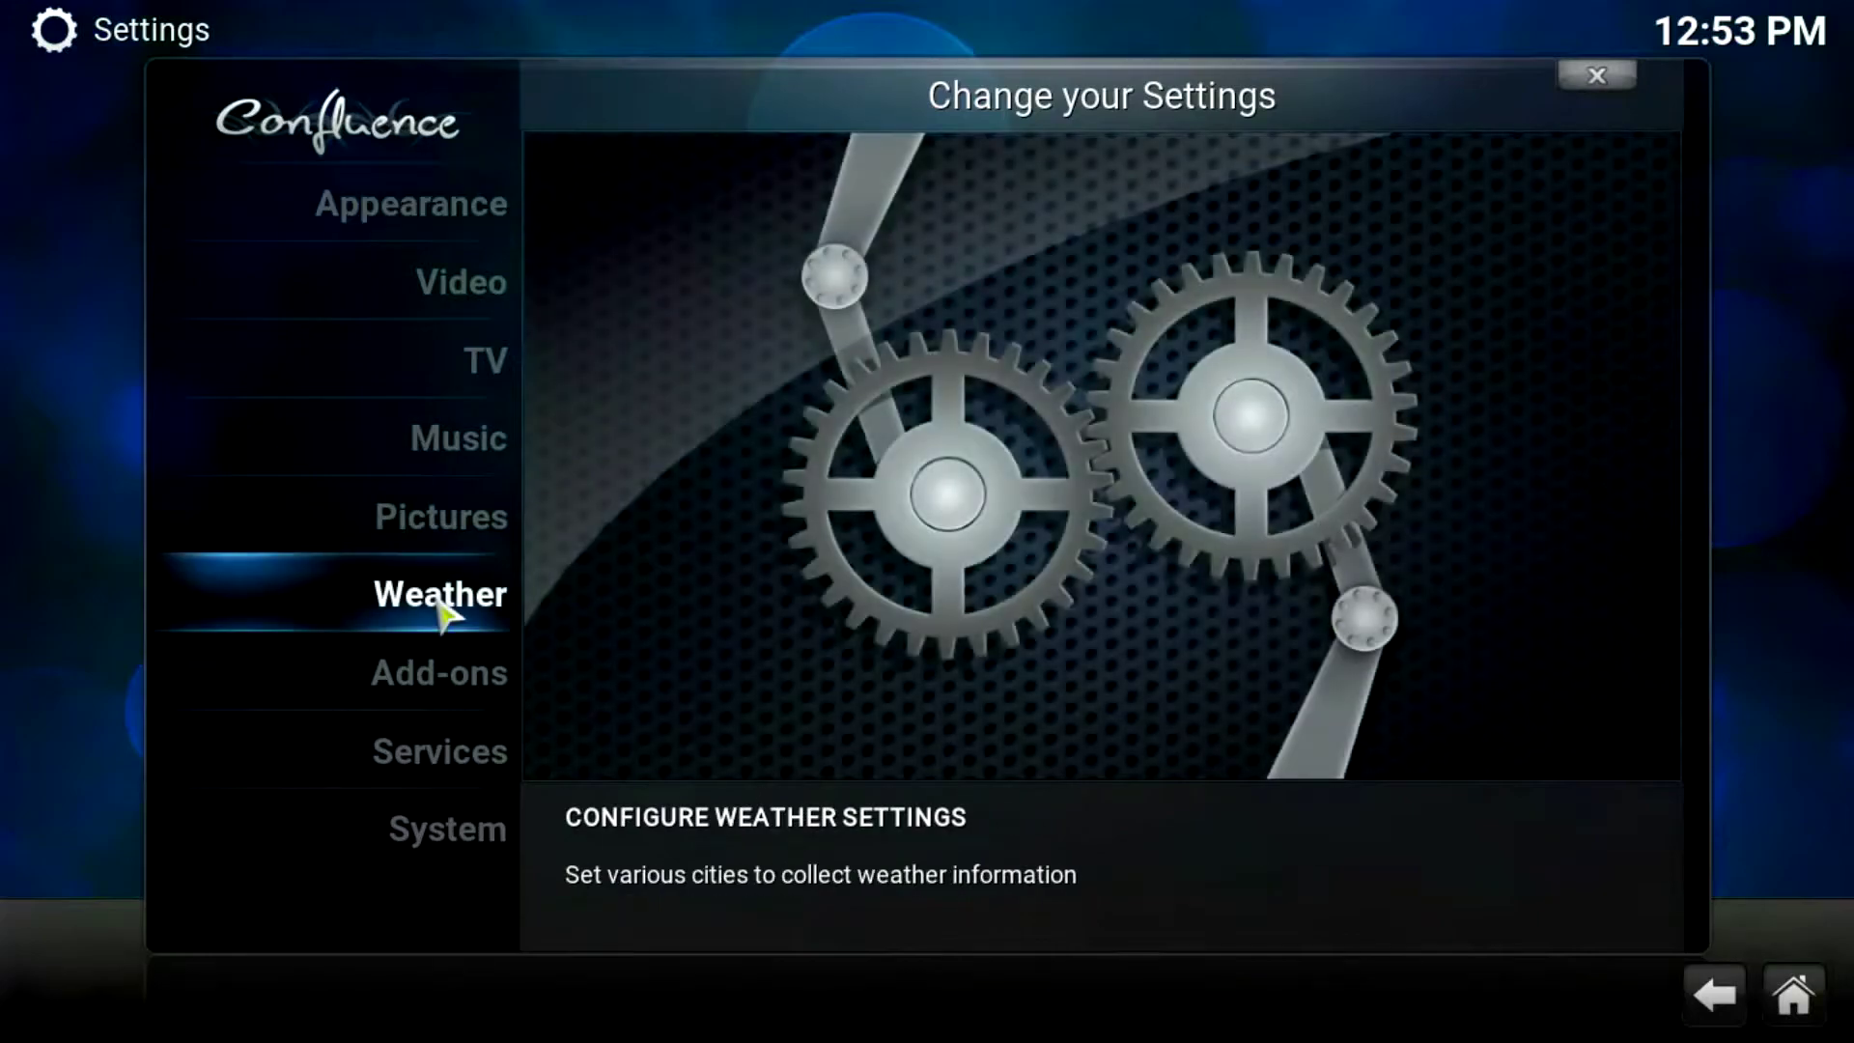
{"action": "left_click", "coordinate": [400, 660]}
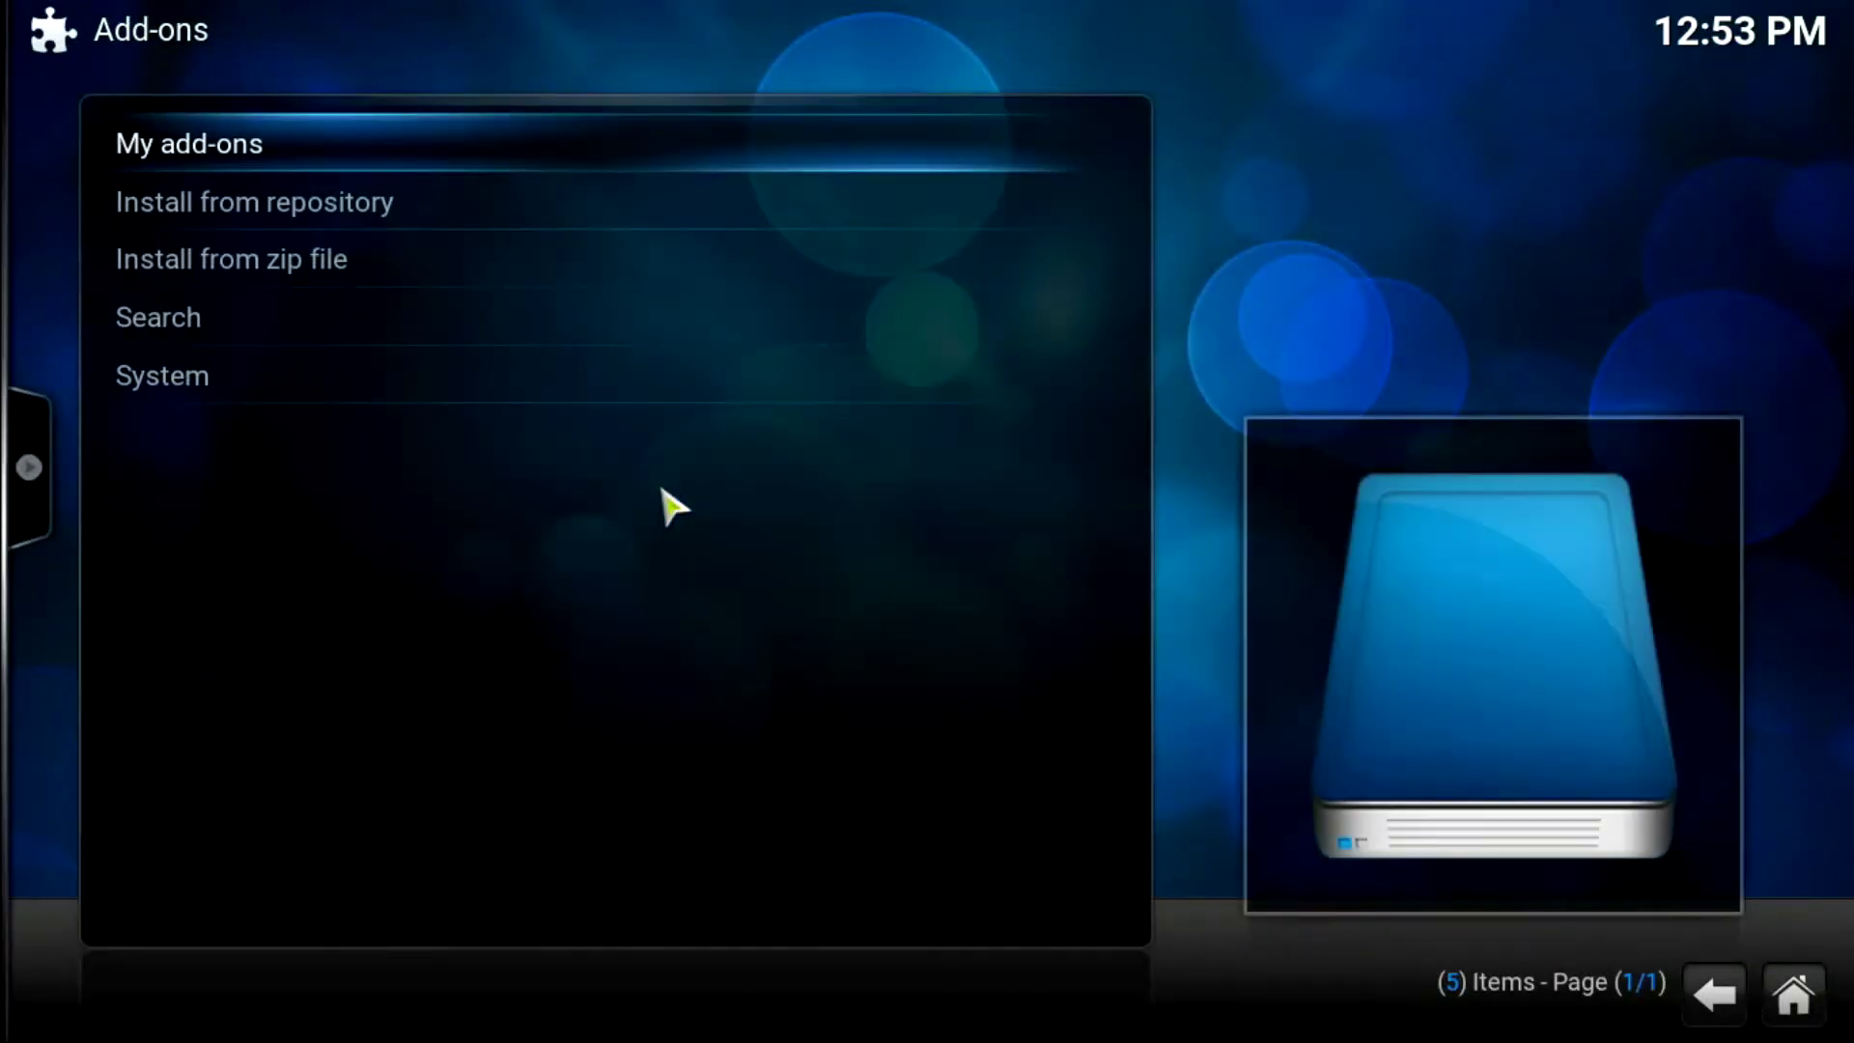
{"action": "left_click", "coordinate": [381, 277]}
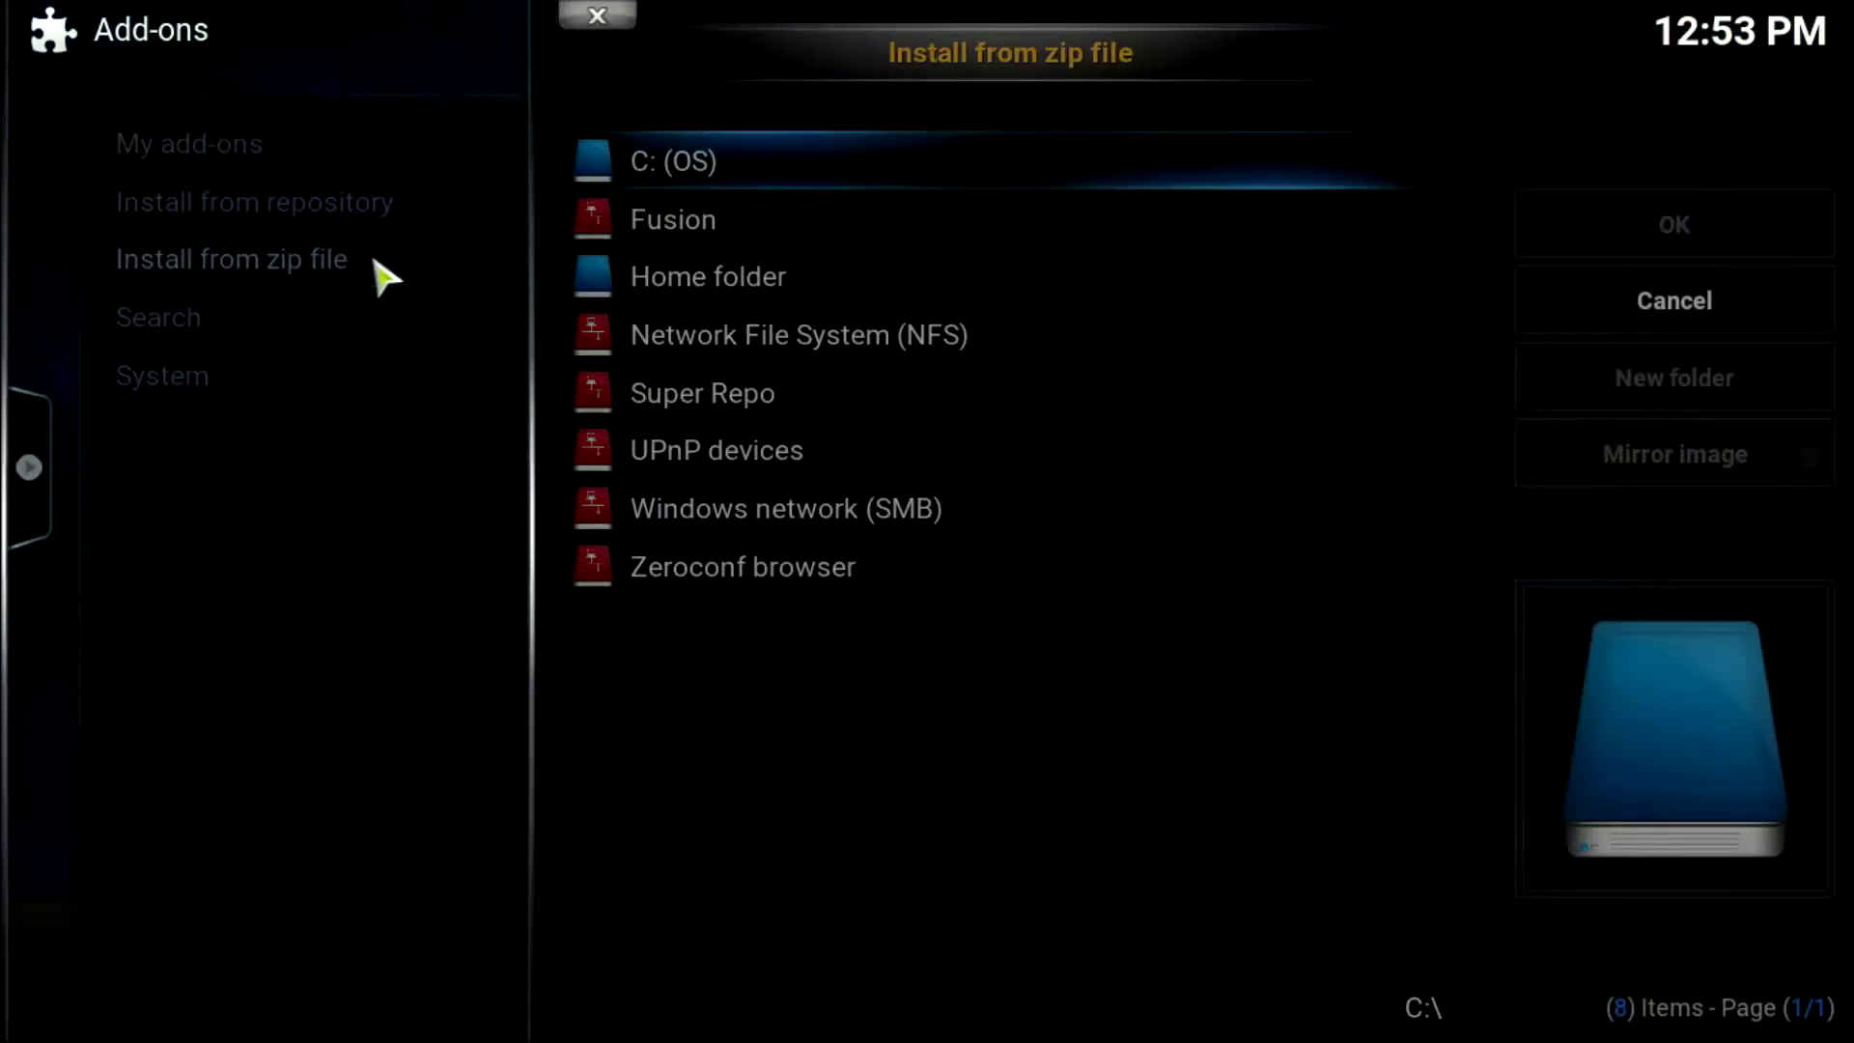
{"action": "left_click", "coordinate": [749, 241]}
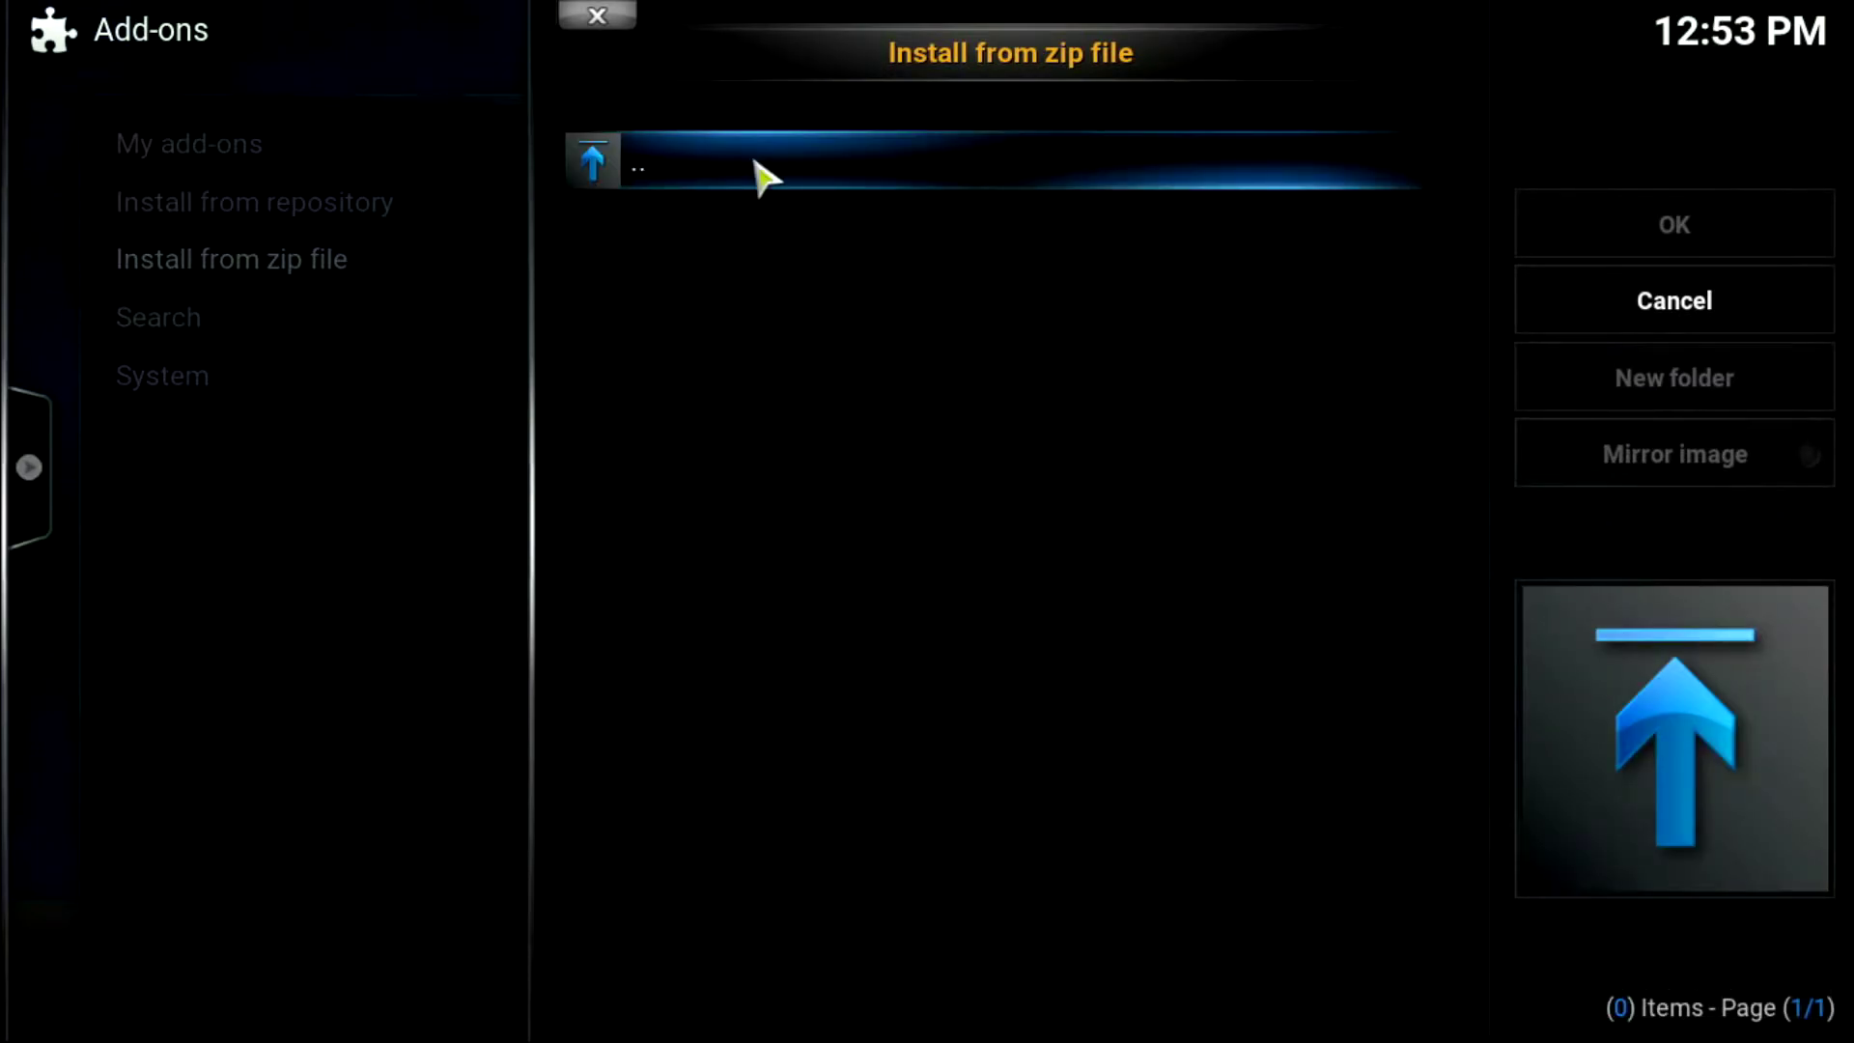
{"action": "left_click", "coordinate": [798, 174]}
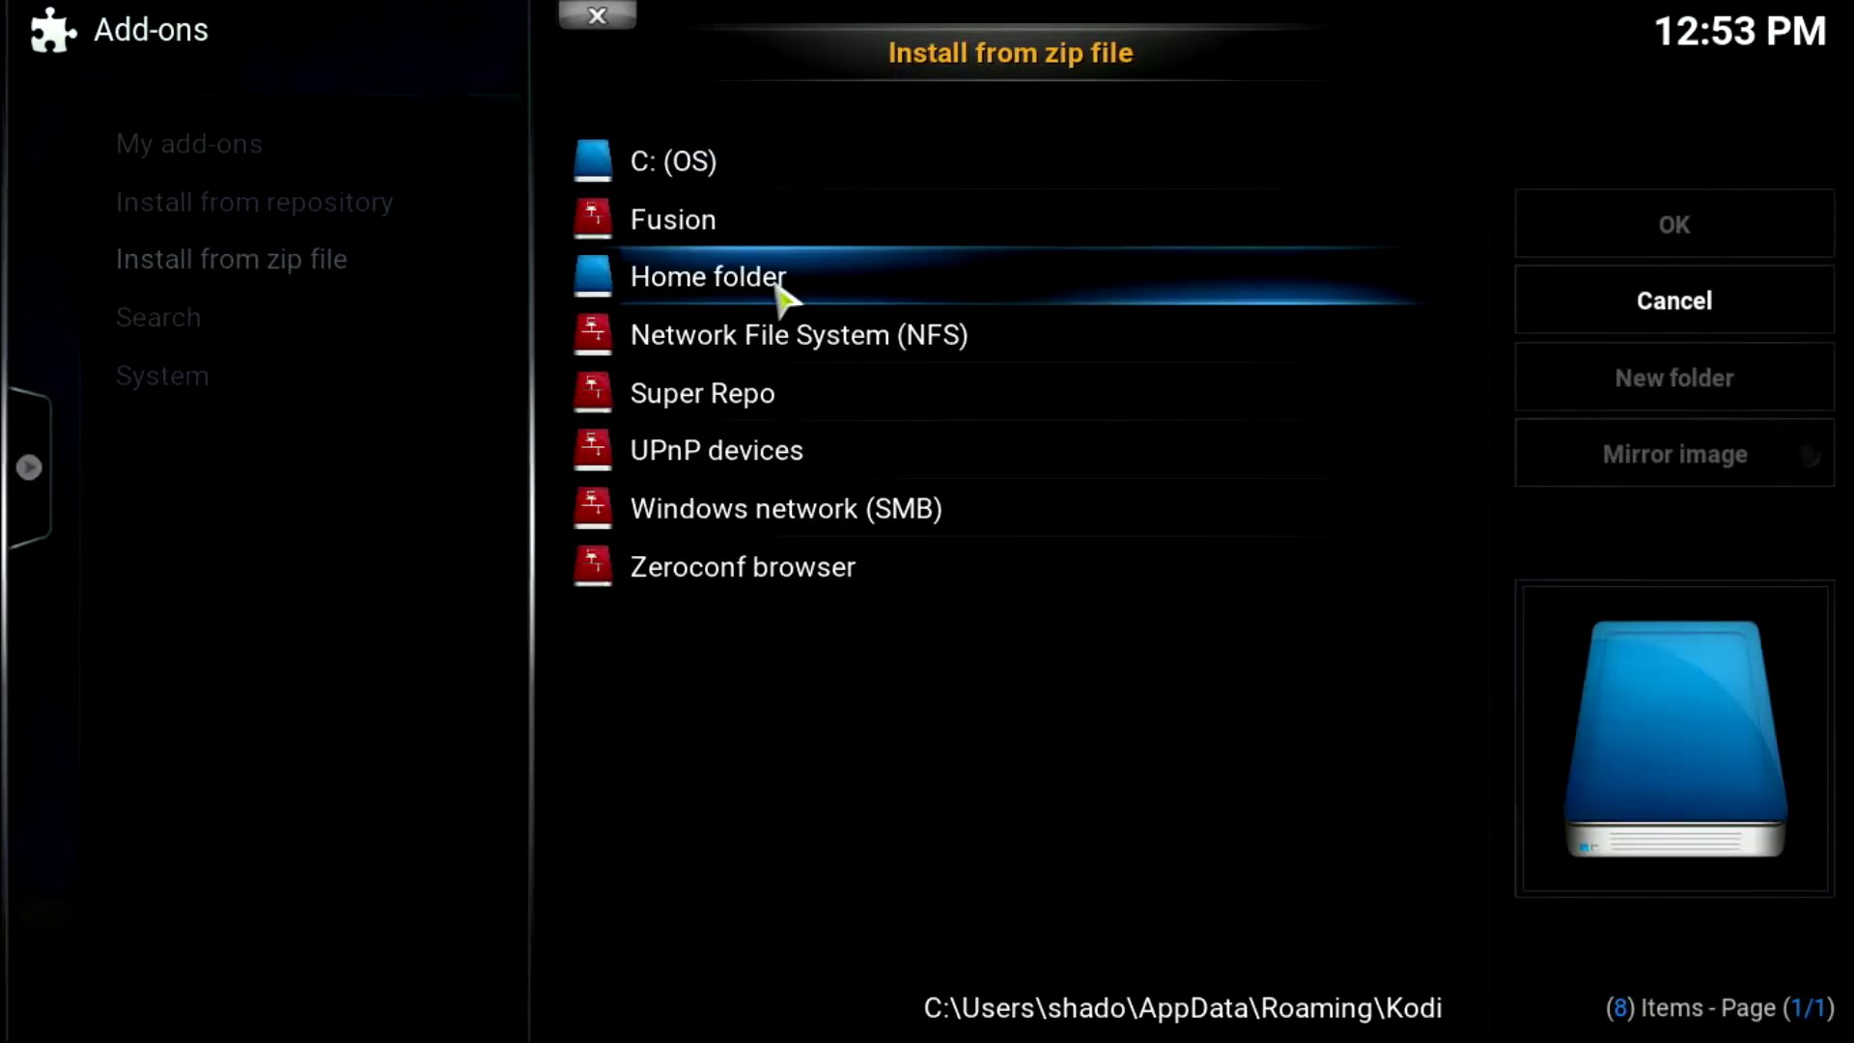
{"action": "key", "text": "Up"}
{"action": "key", "text": "alt+Tab"}
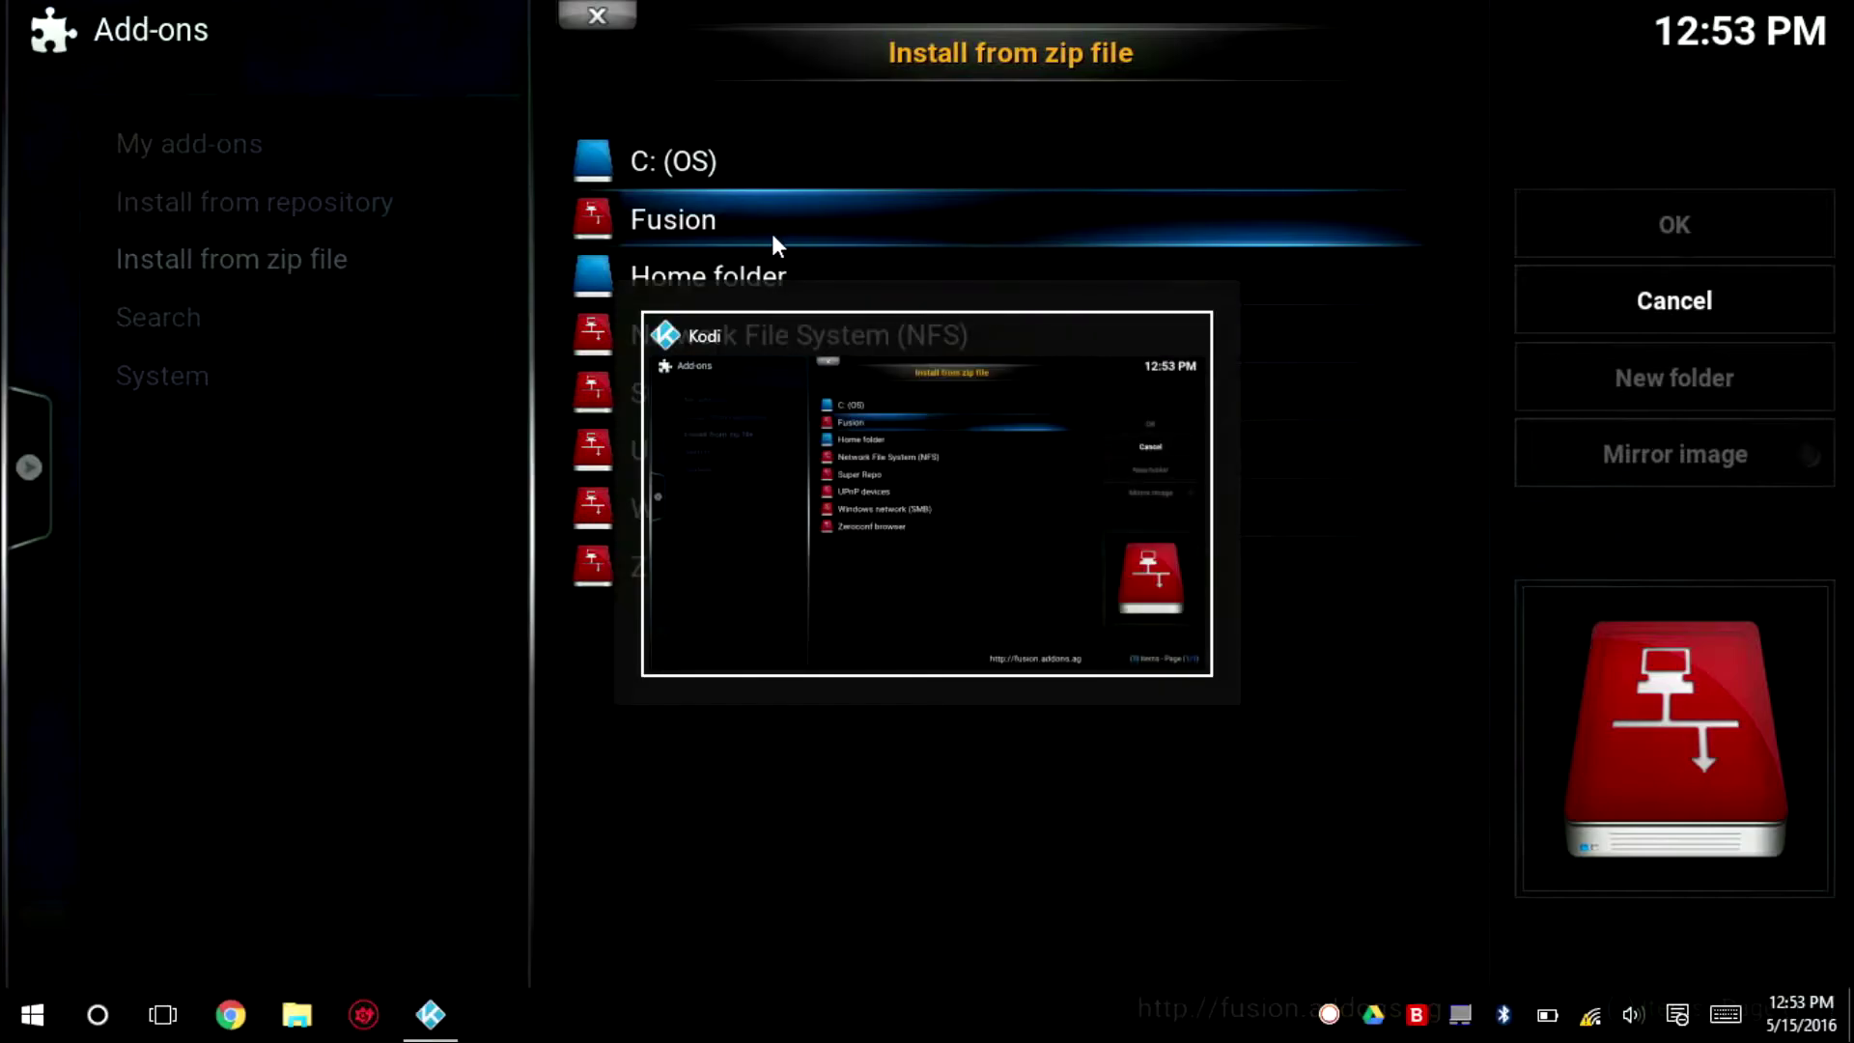
{"action": "key", "text": "alt+Tab"}
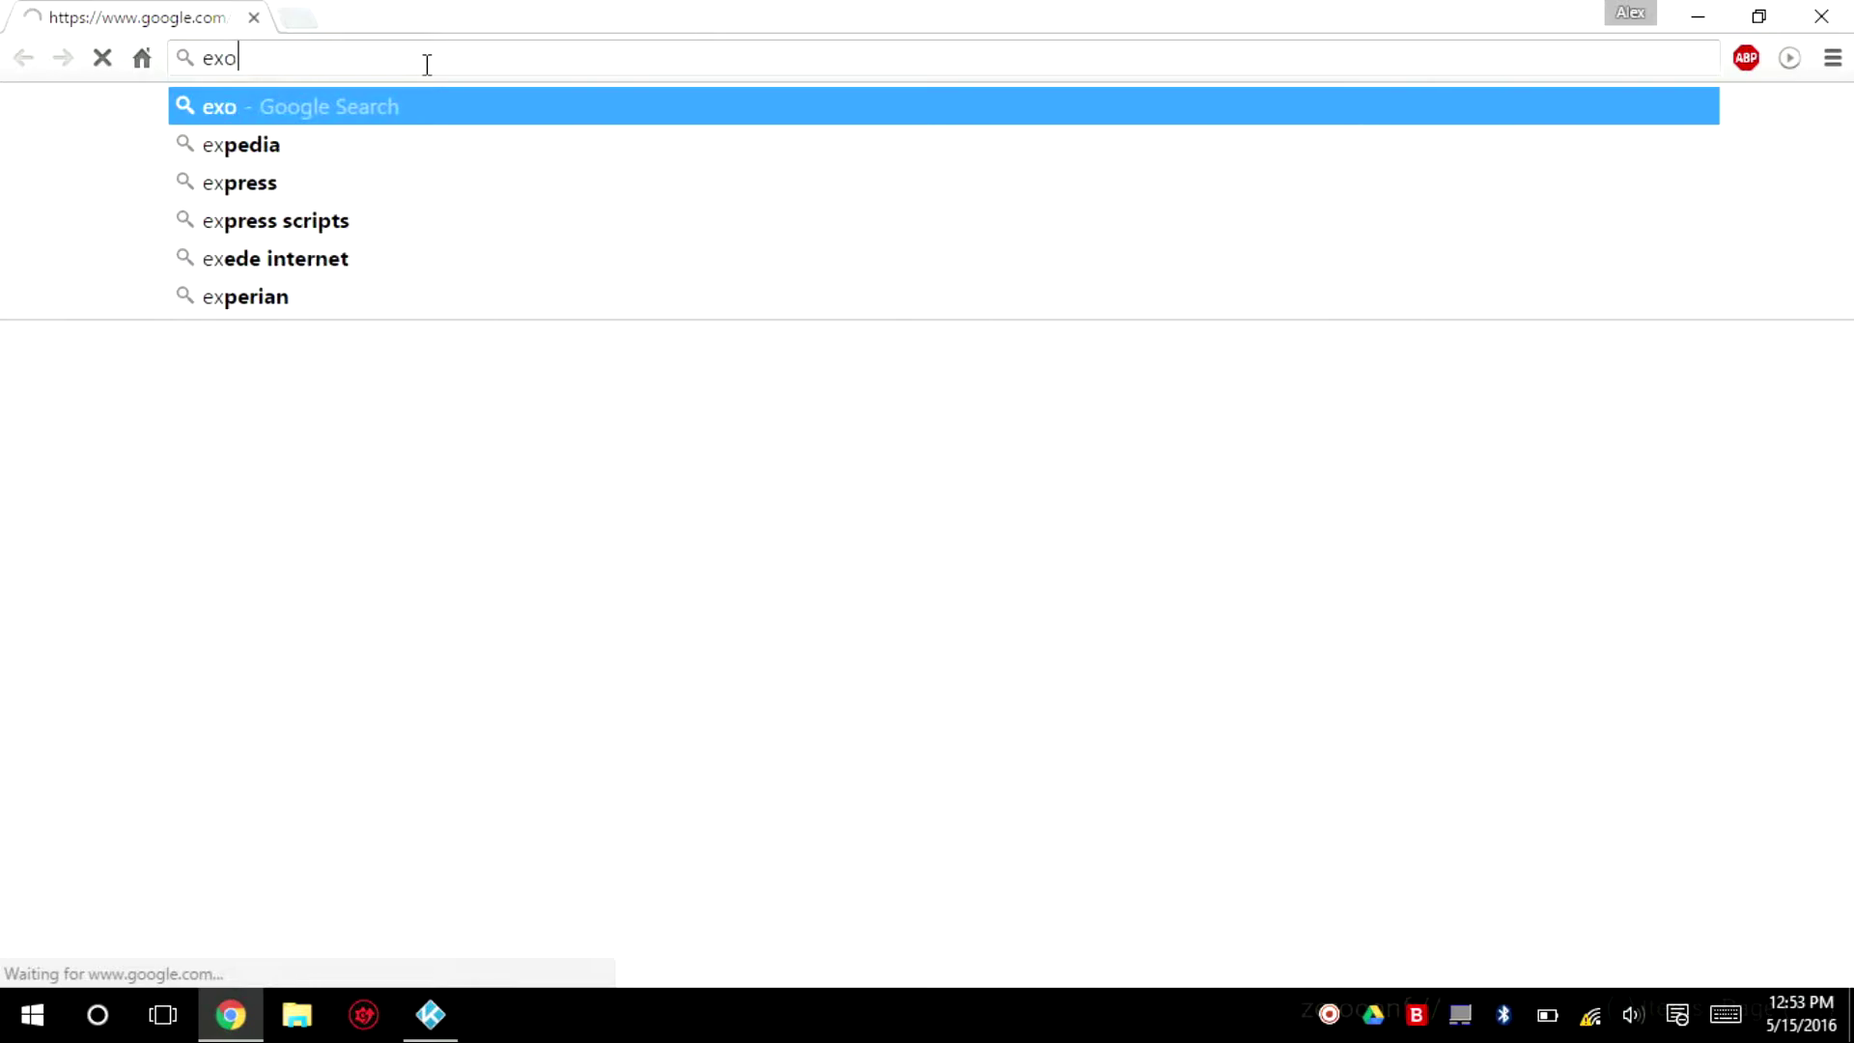
{"action": "type", "text": "dus"}
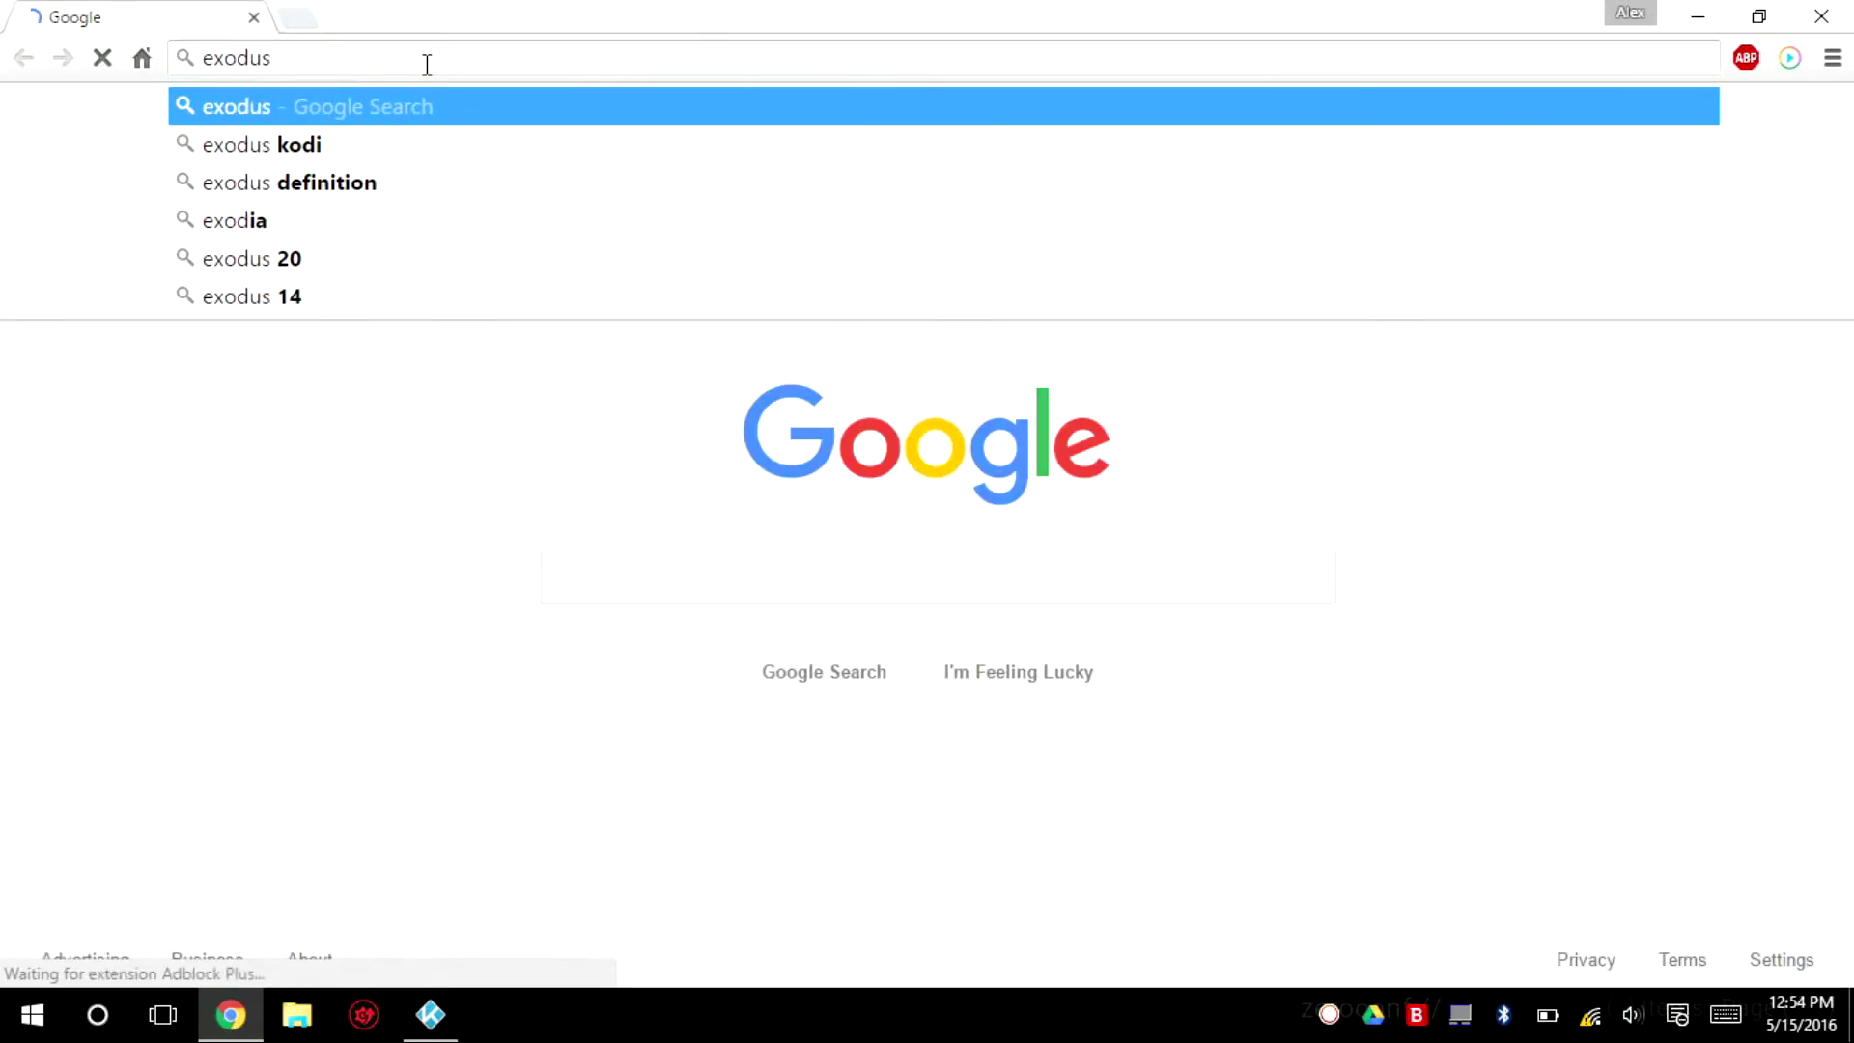
{"action": "type", "text": " repo"}
{"action": "key", "text": "Return"}
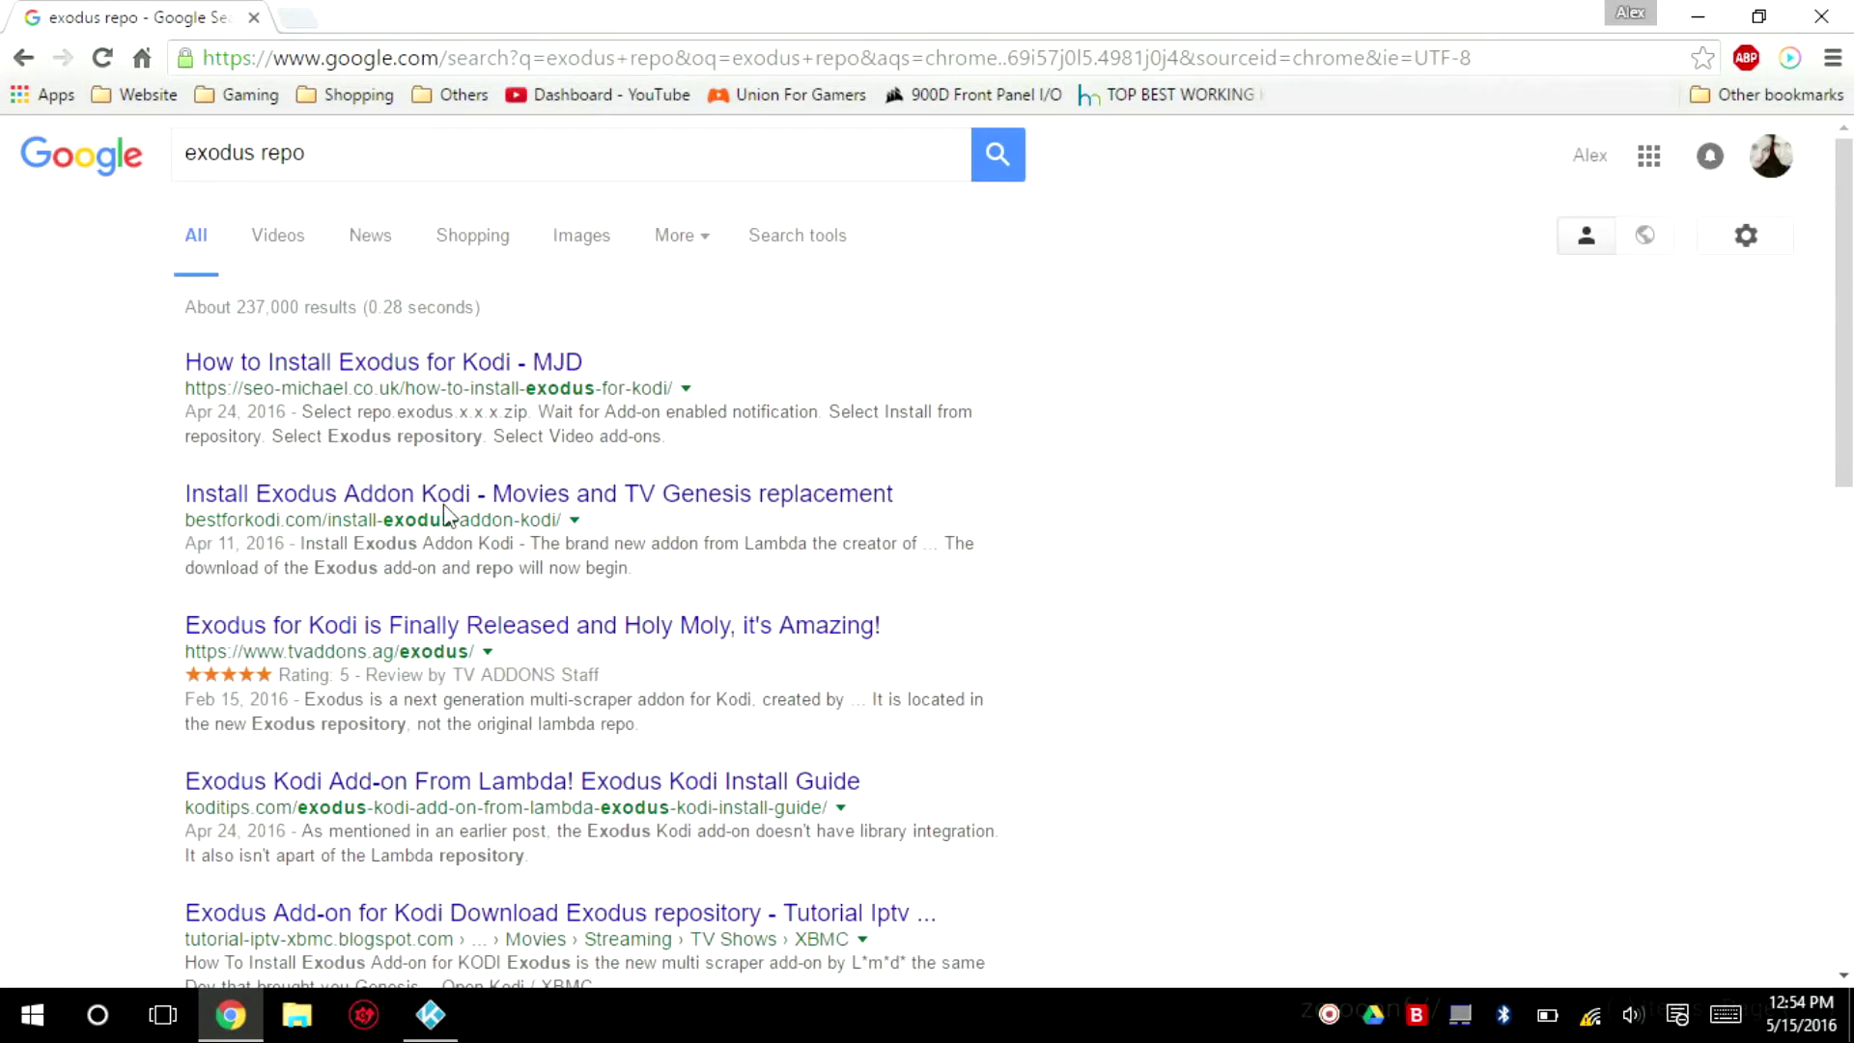
{"action": "left_click", "coordinate": [447, 367]}
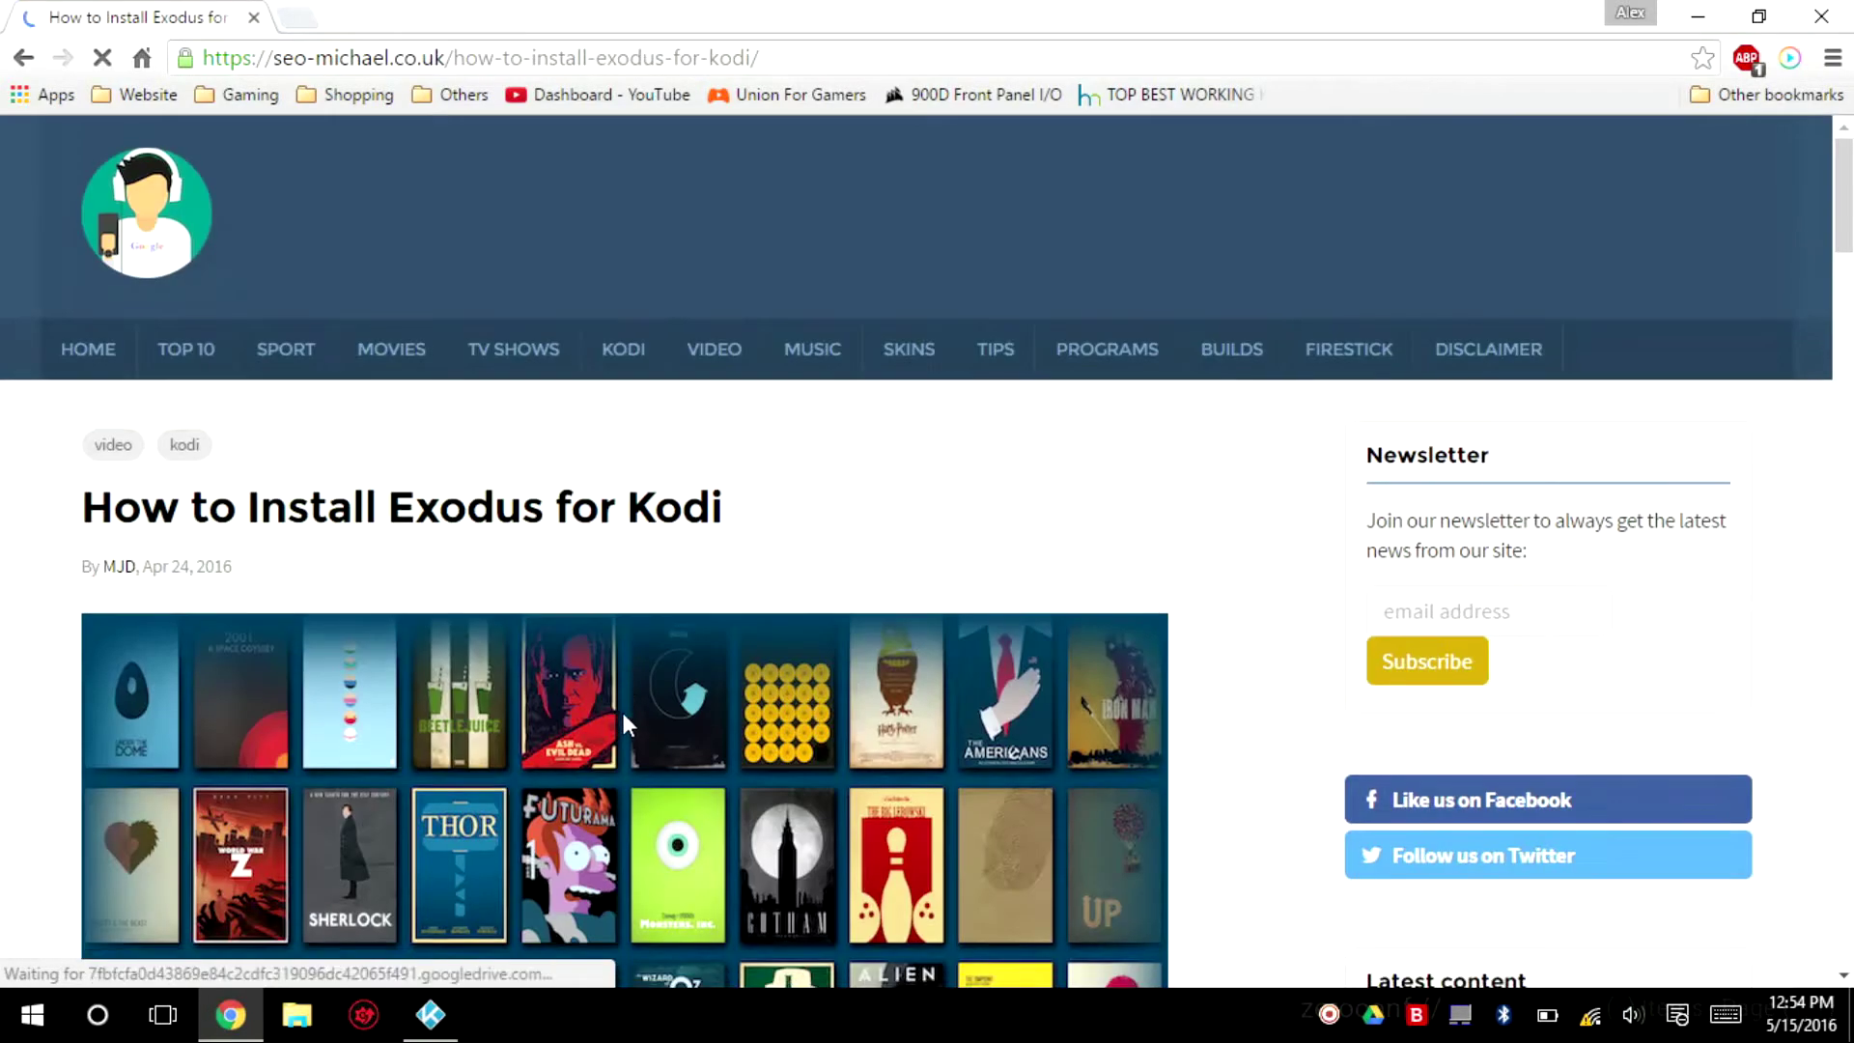
{"action": "scroll", "coordinate": [623, 712], "scroll_direction": "down", "scroll_amount": 3}
{"action": "scroll", "coordinate": [622, 713], "scroll_direction": "down", "scroll_amount": 10}
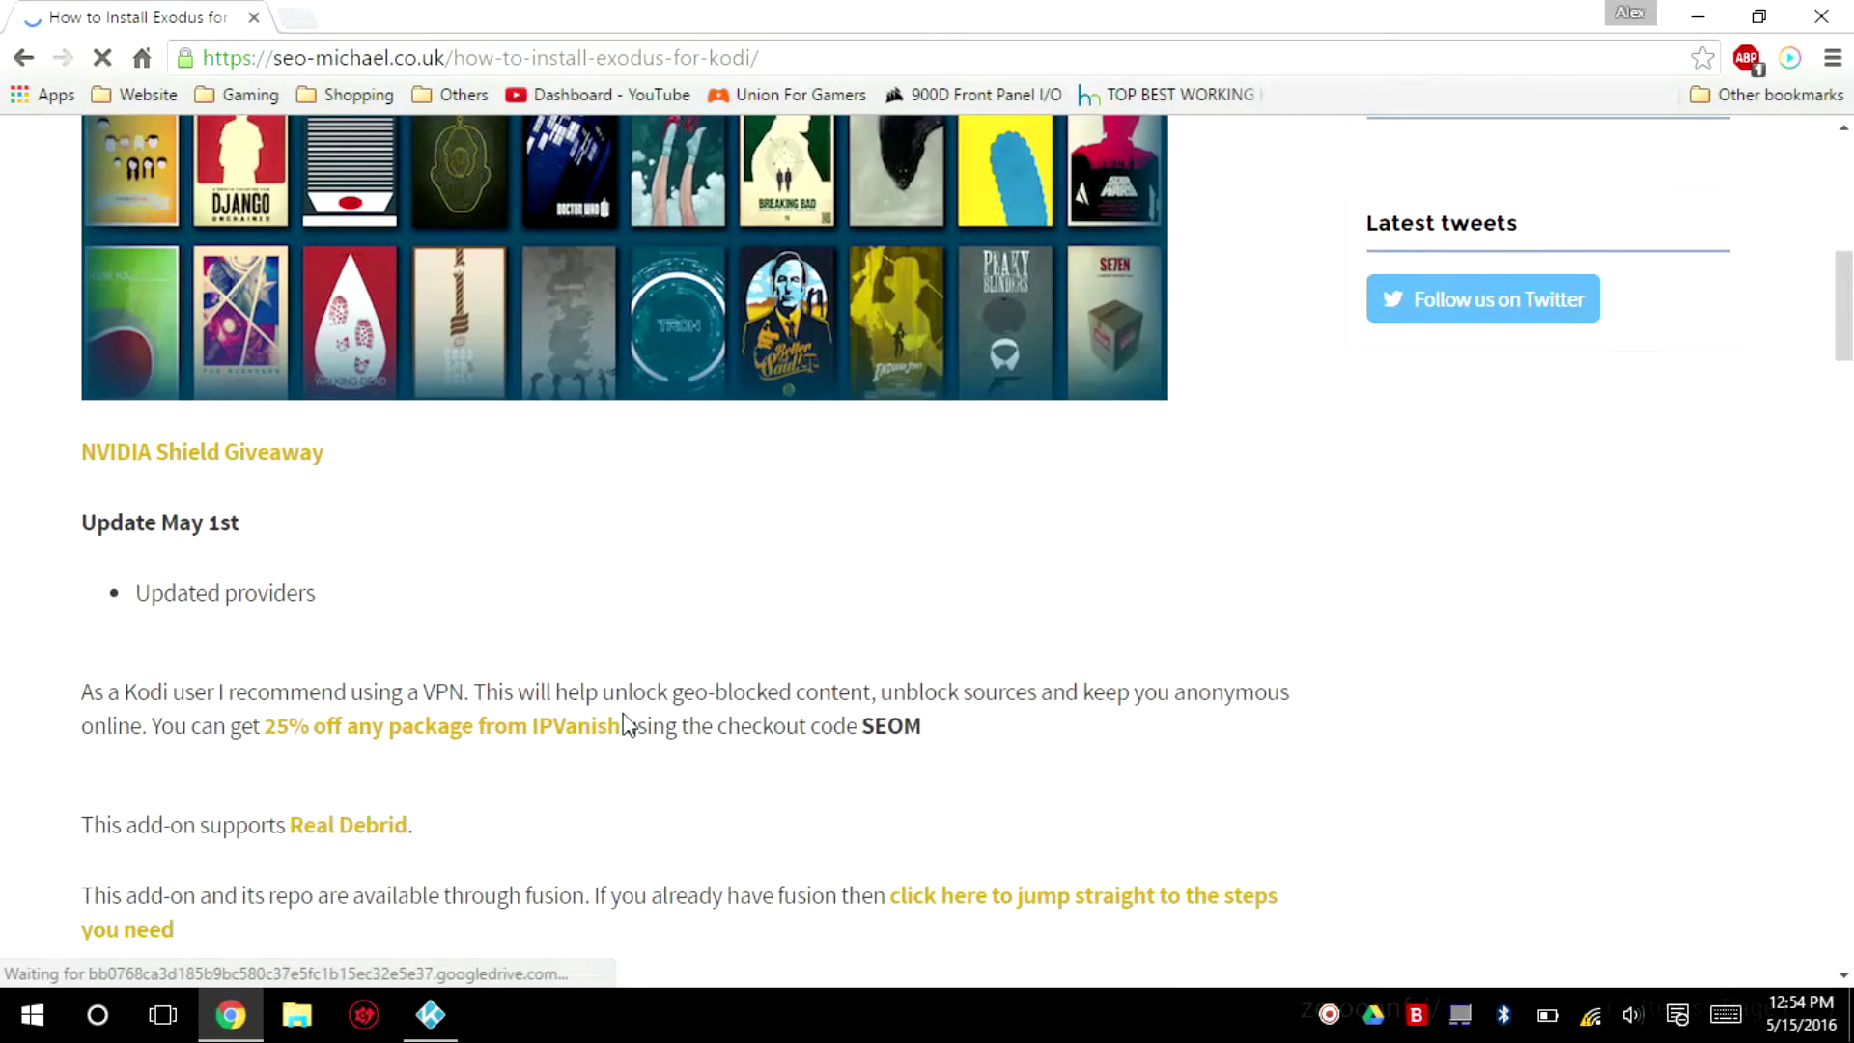
{"action": "scroll", "coordinate": [622, 713], "scroll_direction": "down", "scroll_amount": 7}
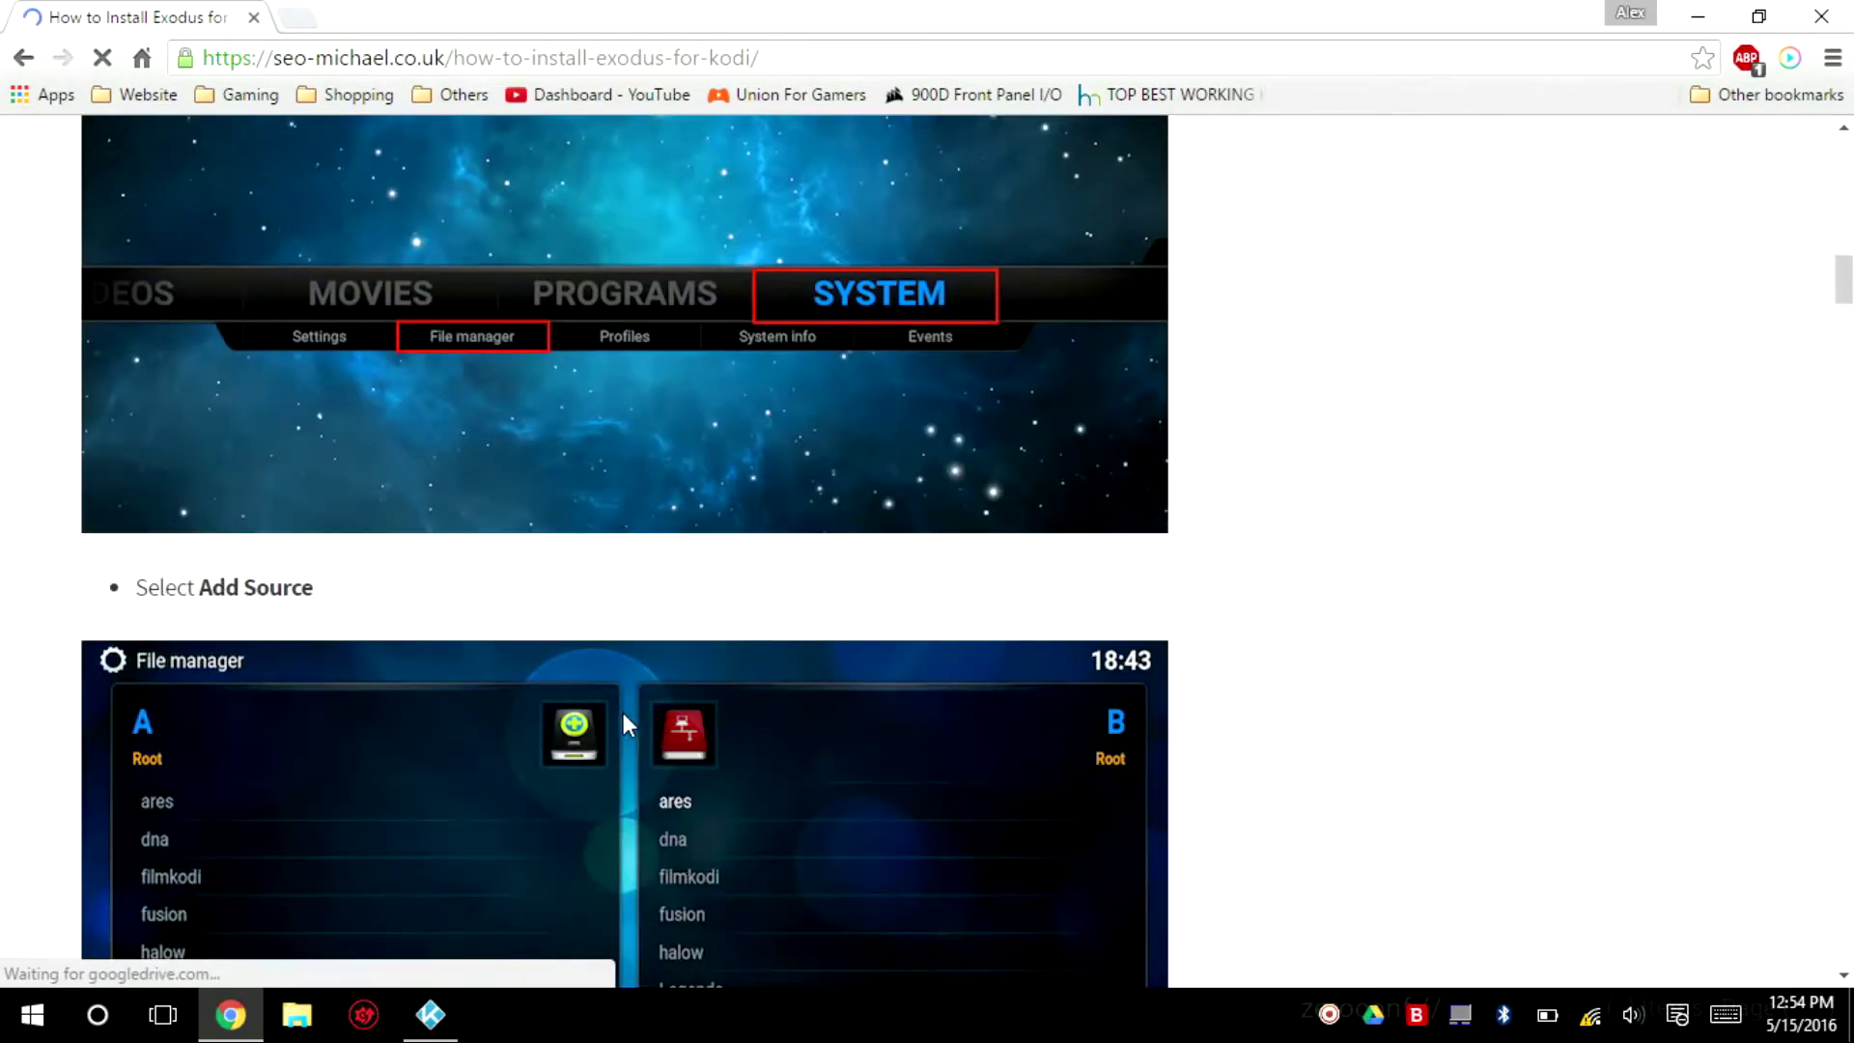
{"action": "scroll", "coordinate": [454, 687], "scroll_direction": "down", "scroll_amount": 5}
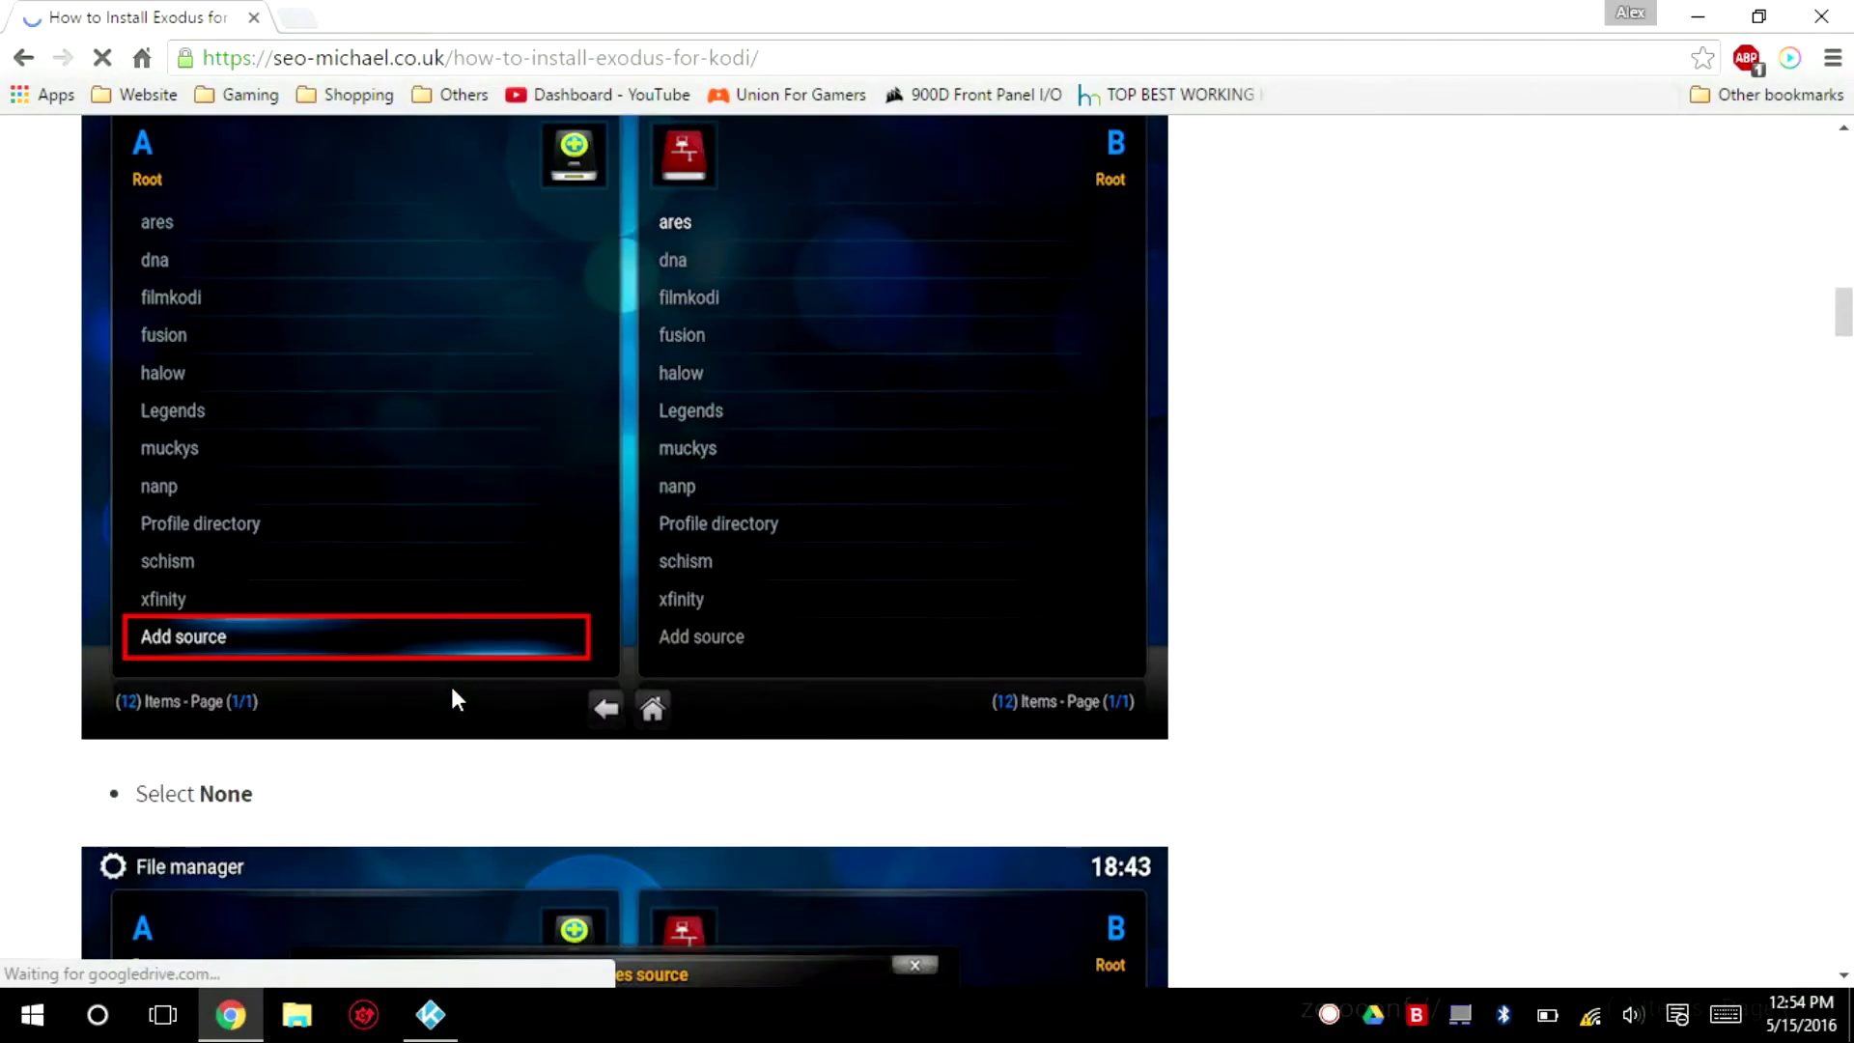
{"action": "scroll", "coordinate": [450, 682], "scroll_direction": "down", "scroll_amount": 4}
{"action": "scroll", "coordinate": [451, 690], "scroll_direction": "down", "scroll_amount": 5}
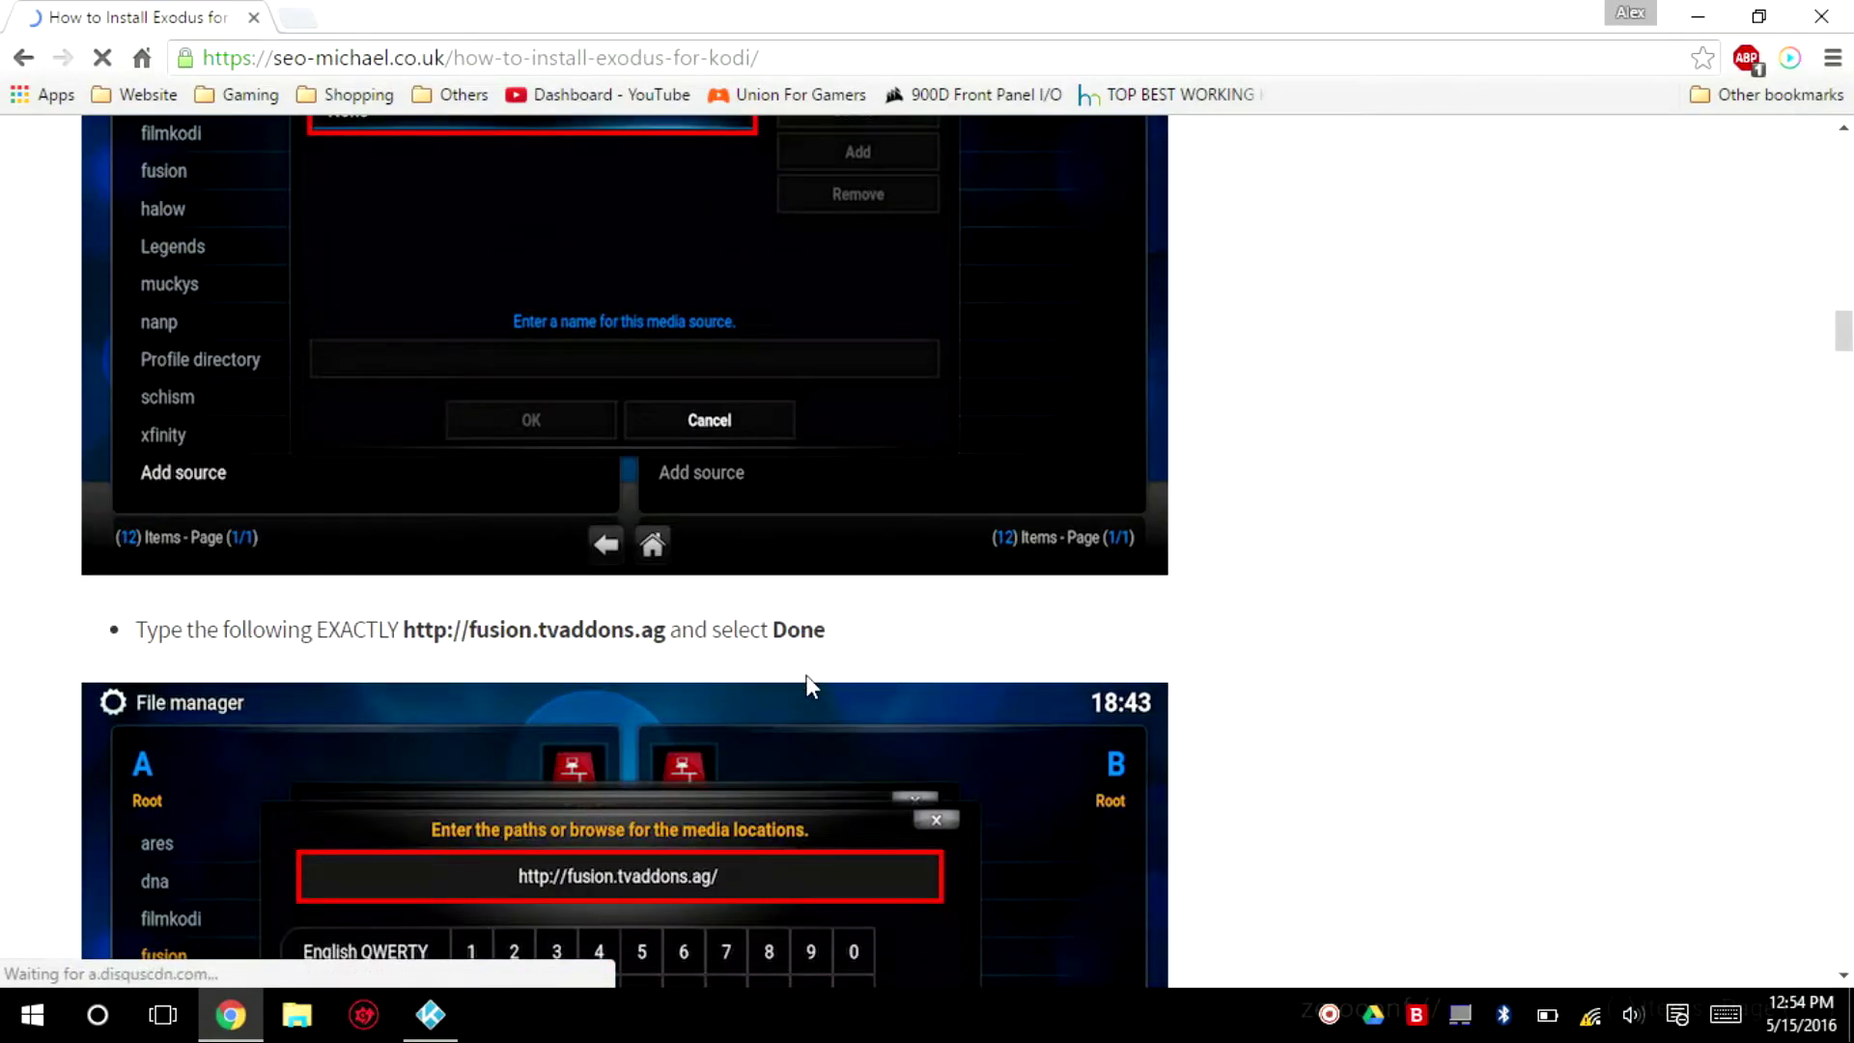
{"action": "key", "text": "alt+Tab"}
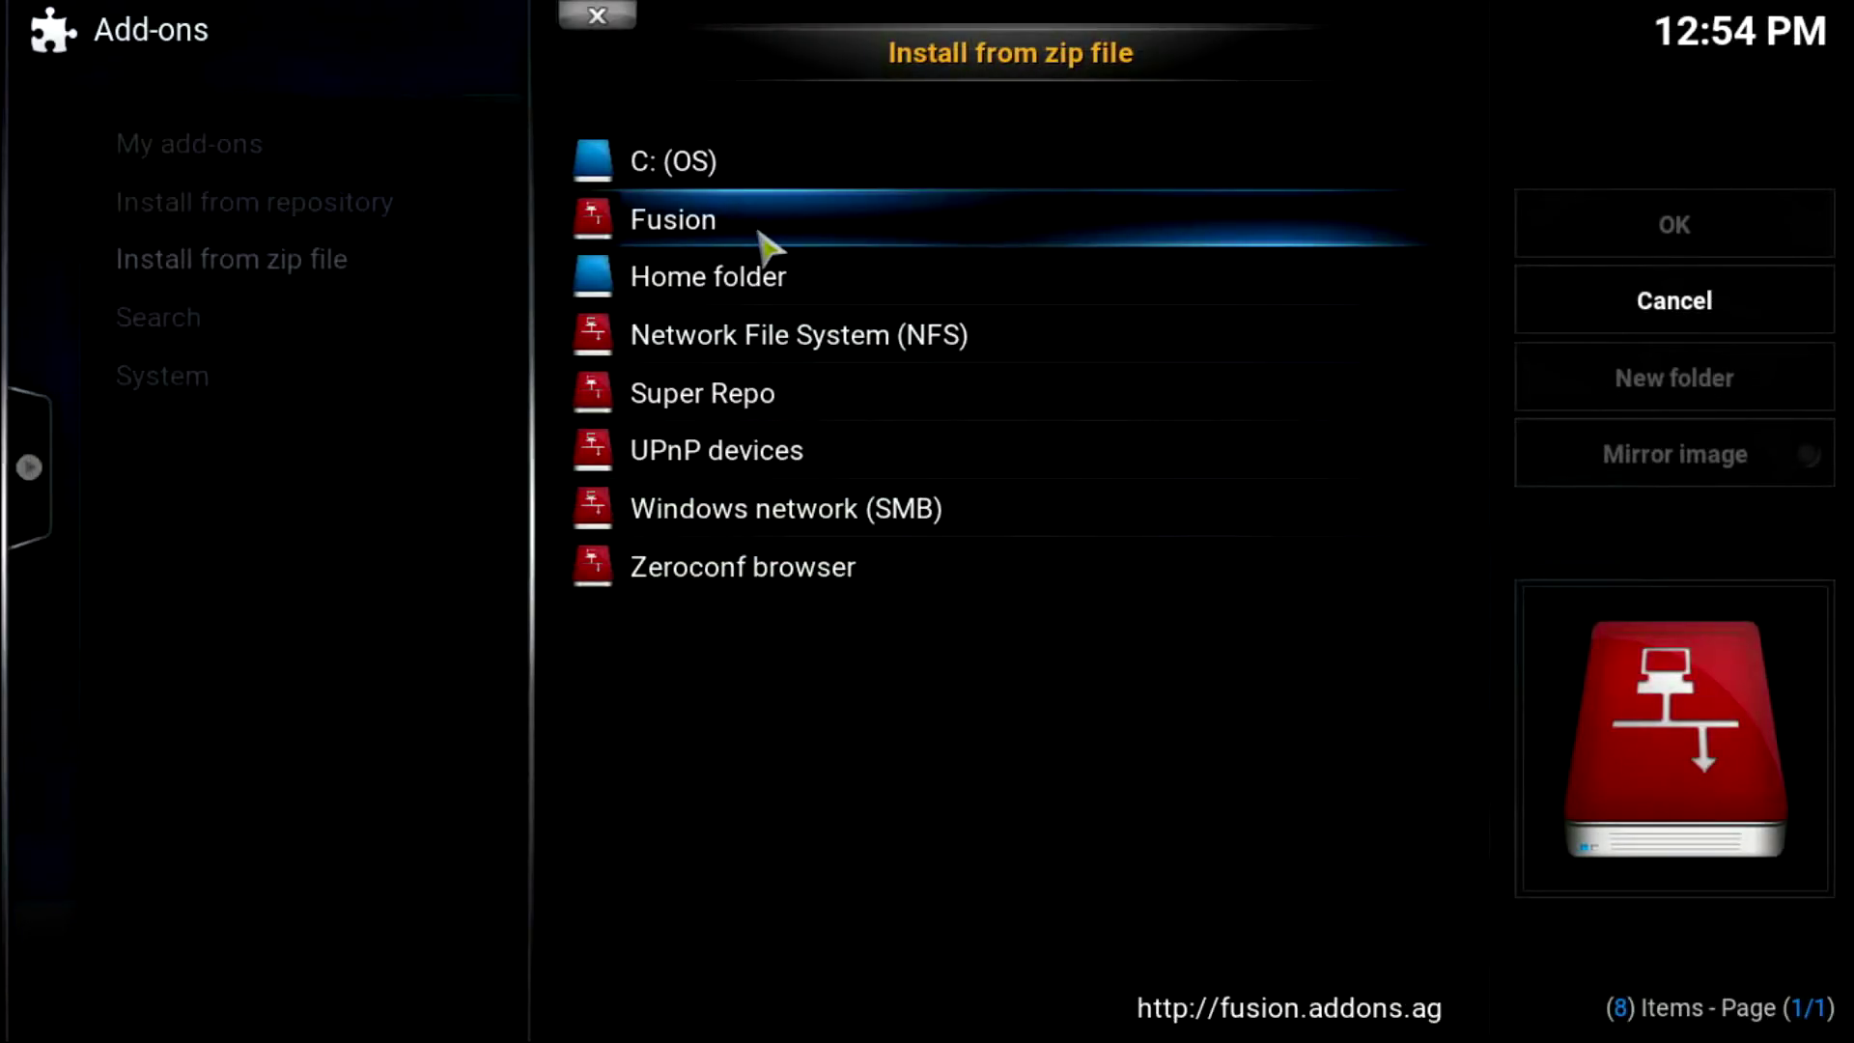
Step: Close the zip browser and go back home to reopen the File manager
{"action": "left_click", "coordinate": [618, 19]}
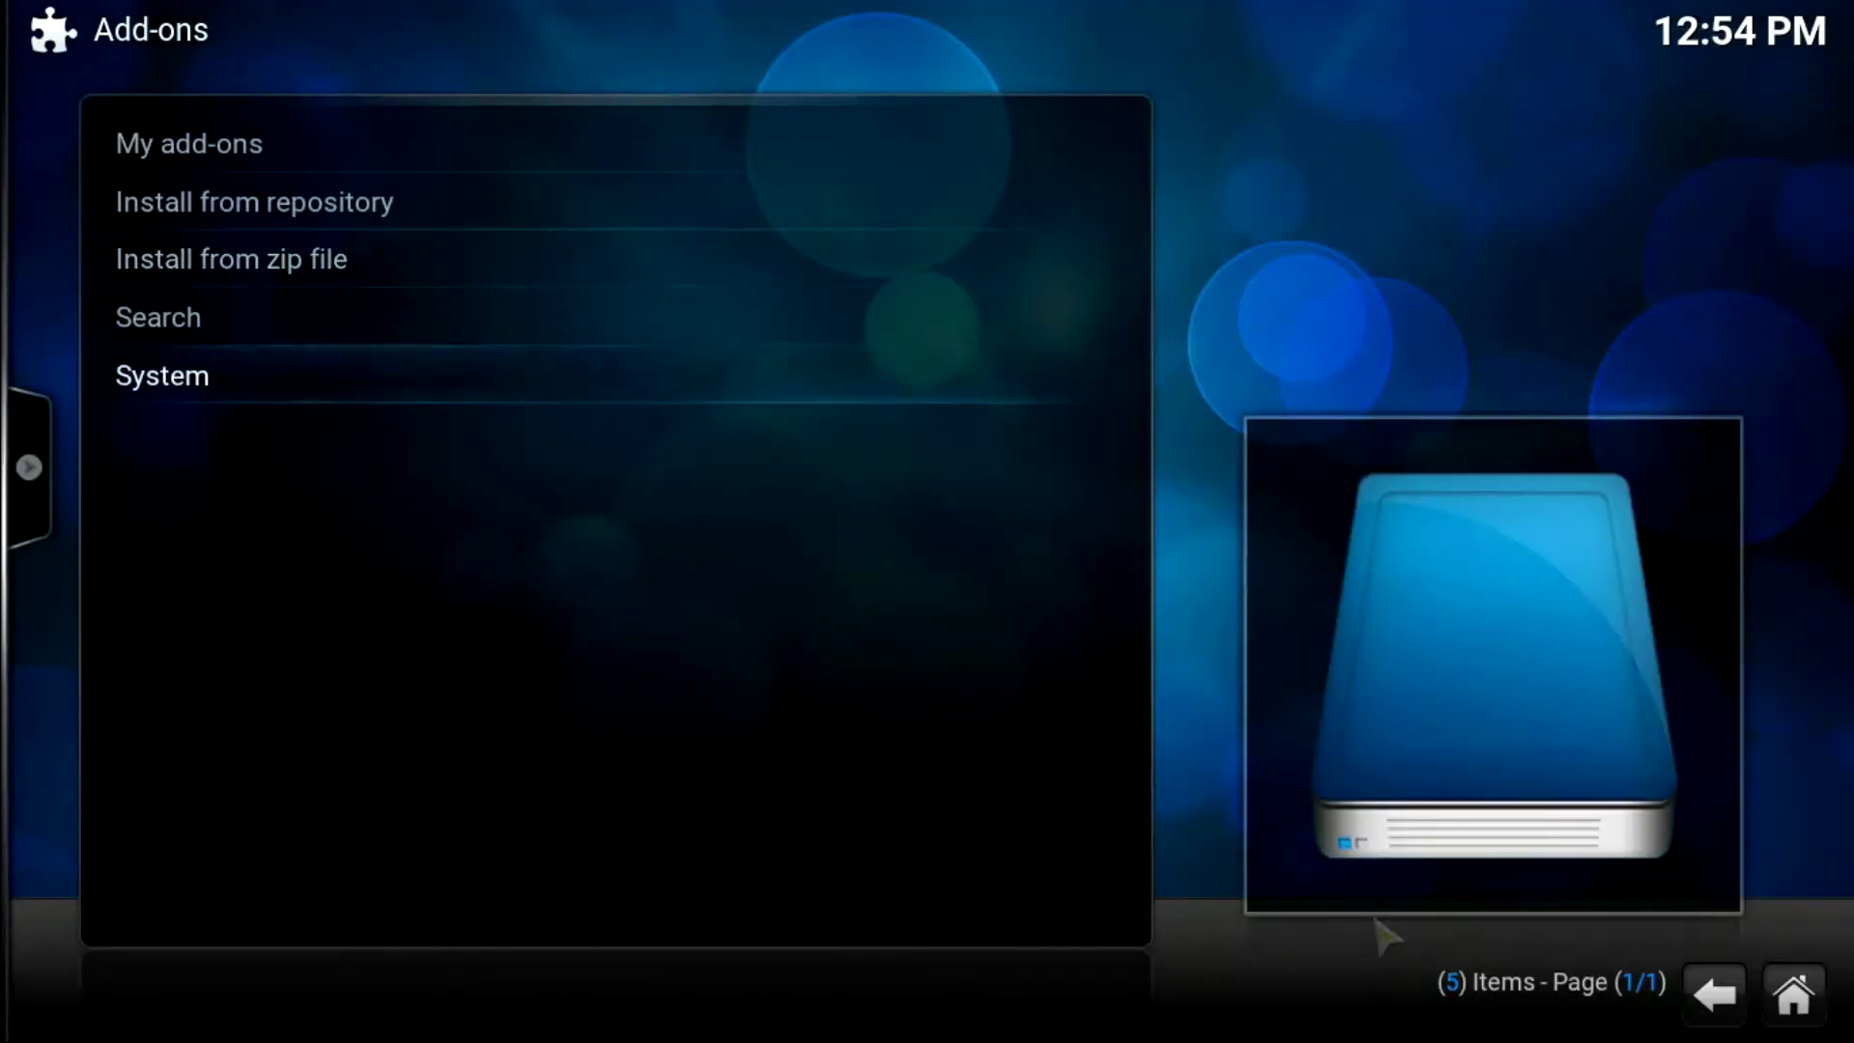
{"action": "left_click", "coordinate": [1820, 1002]}
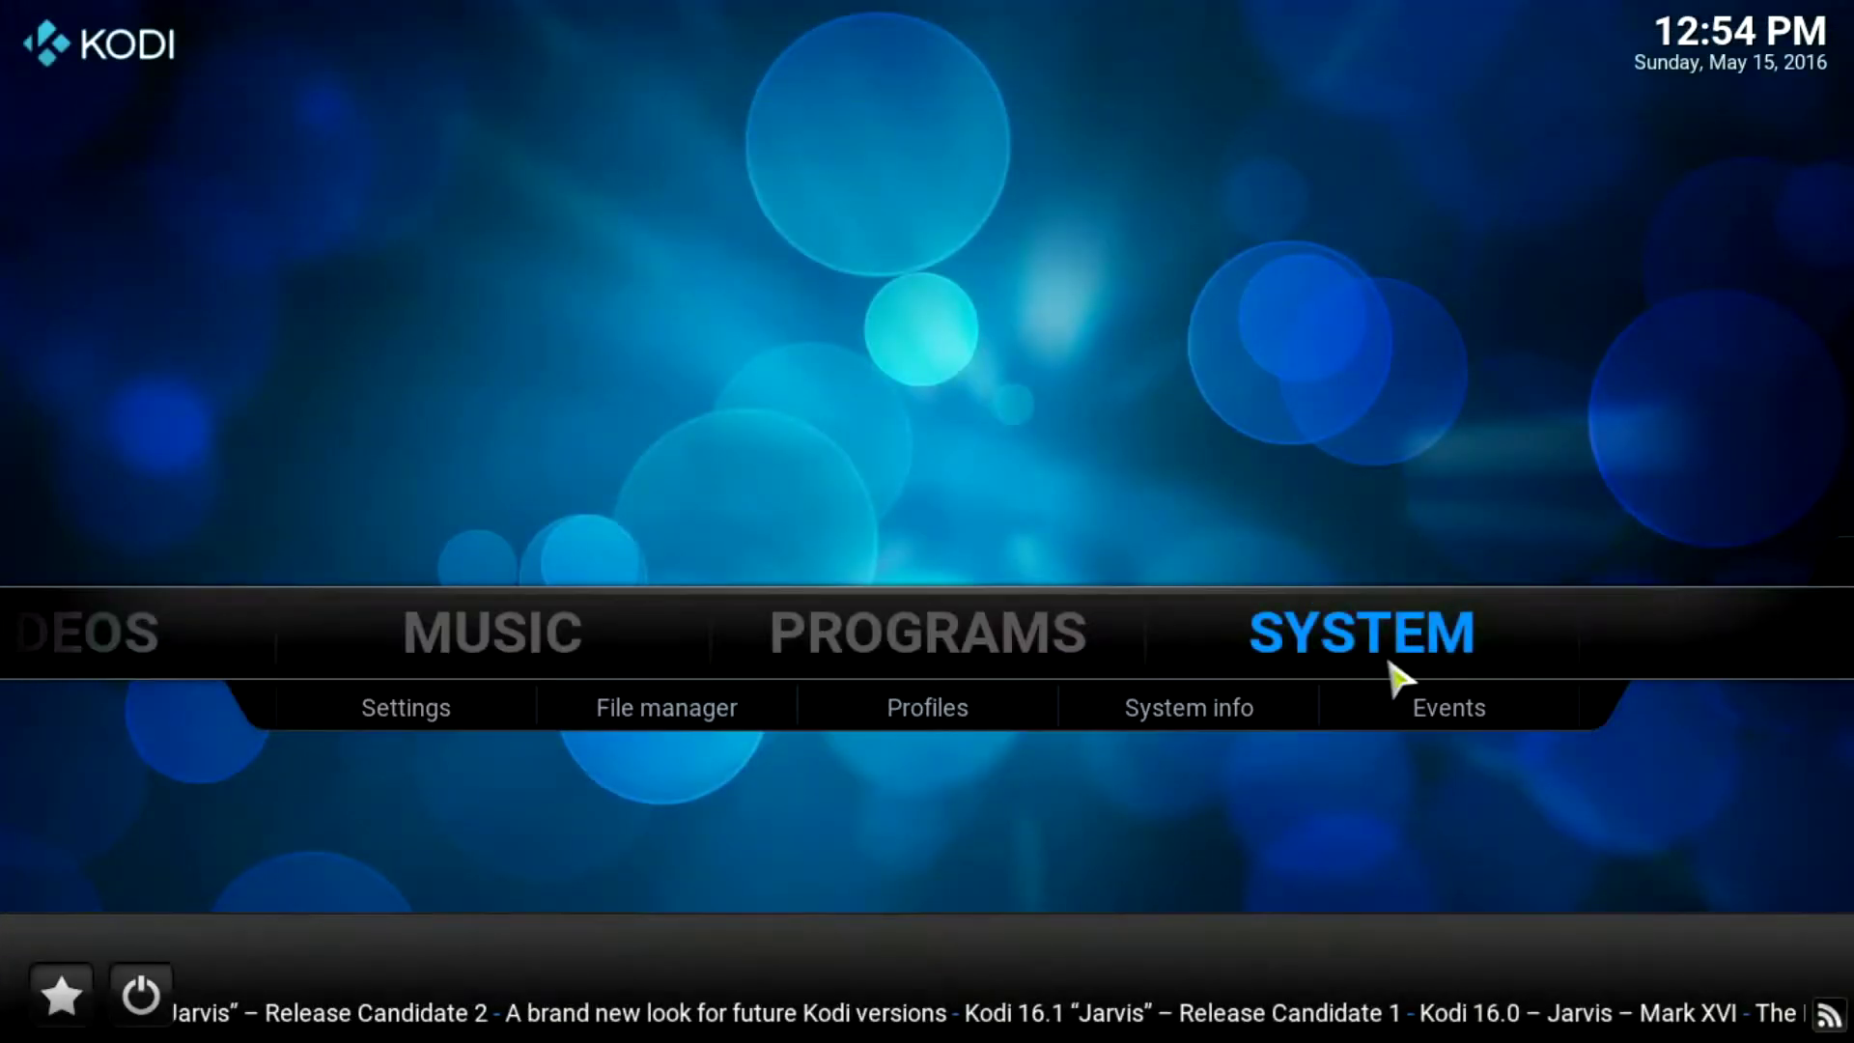
{"action": "left_click", "coordinate": [1347, 666]}
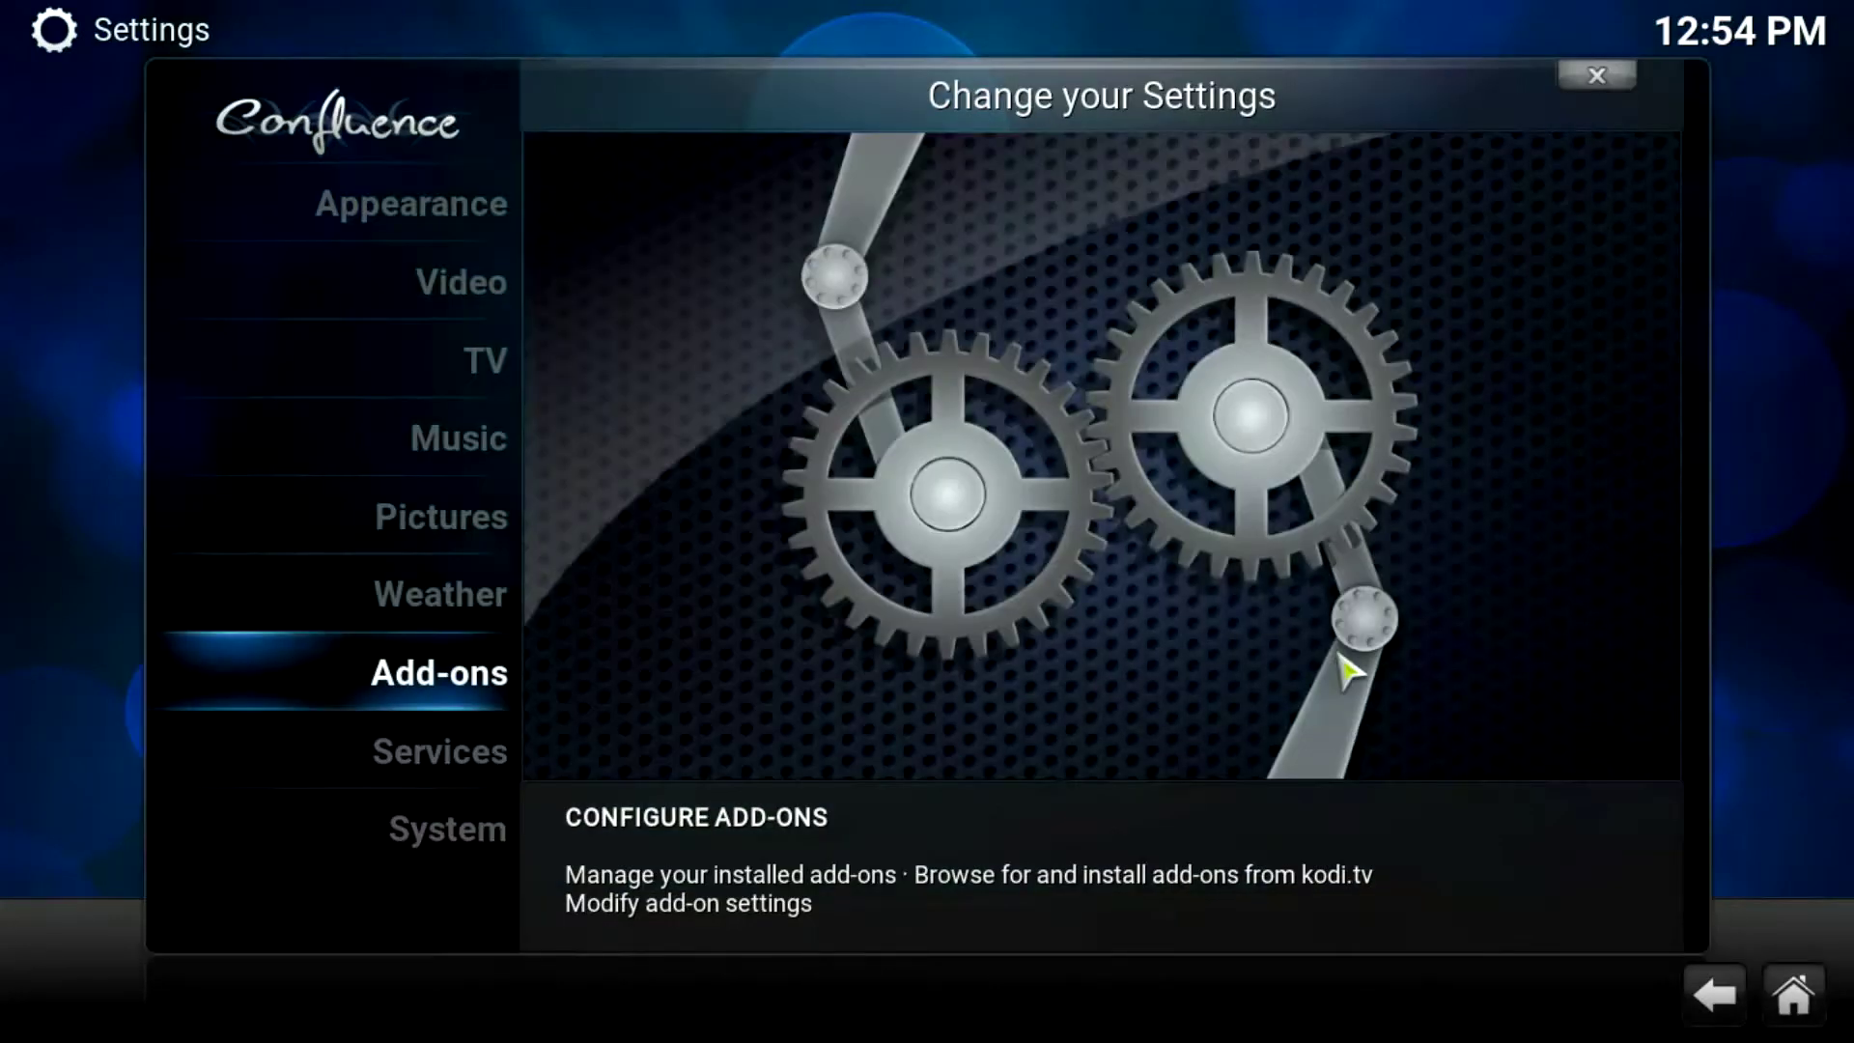
{"action": "left_click", "coordinate": [476, 704]}
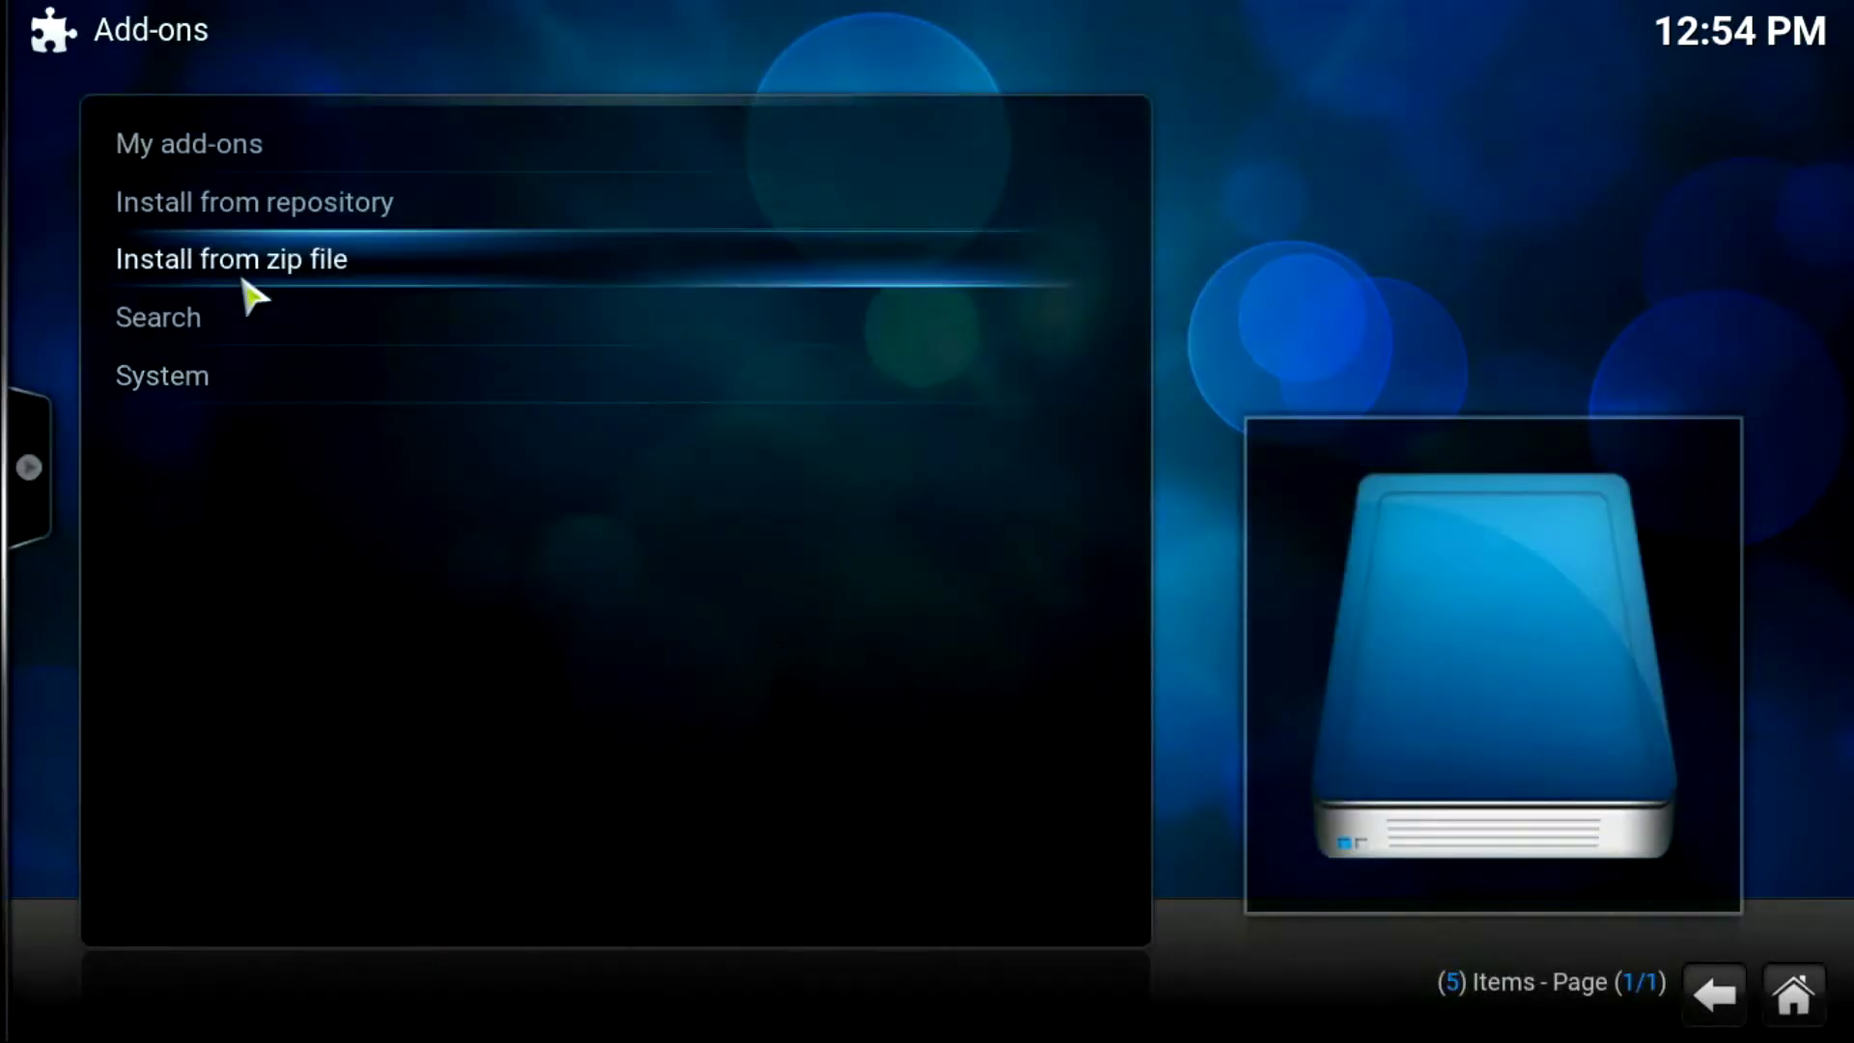
{"action": "left_click", "coordinate": [1788, 1006]}
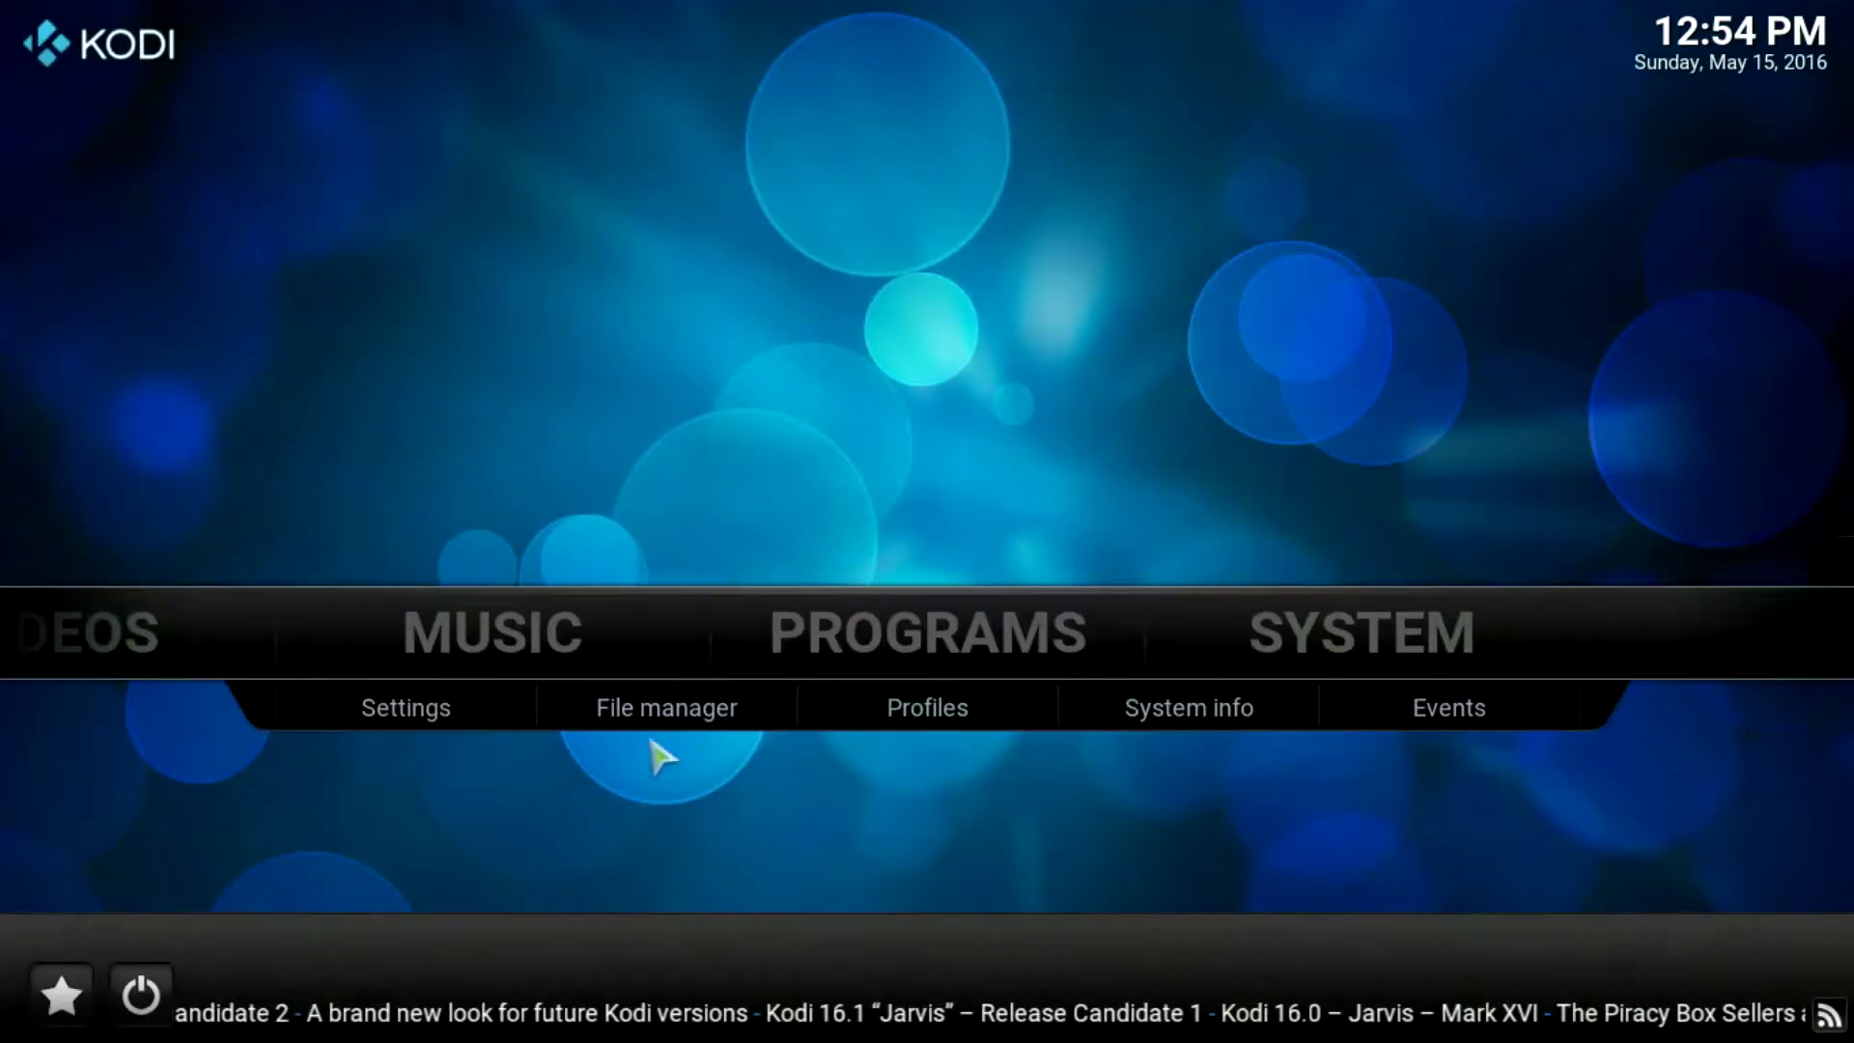
{"action": "left_click", "coordinate": [656, 719]}
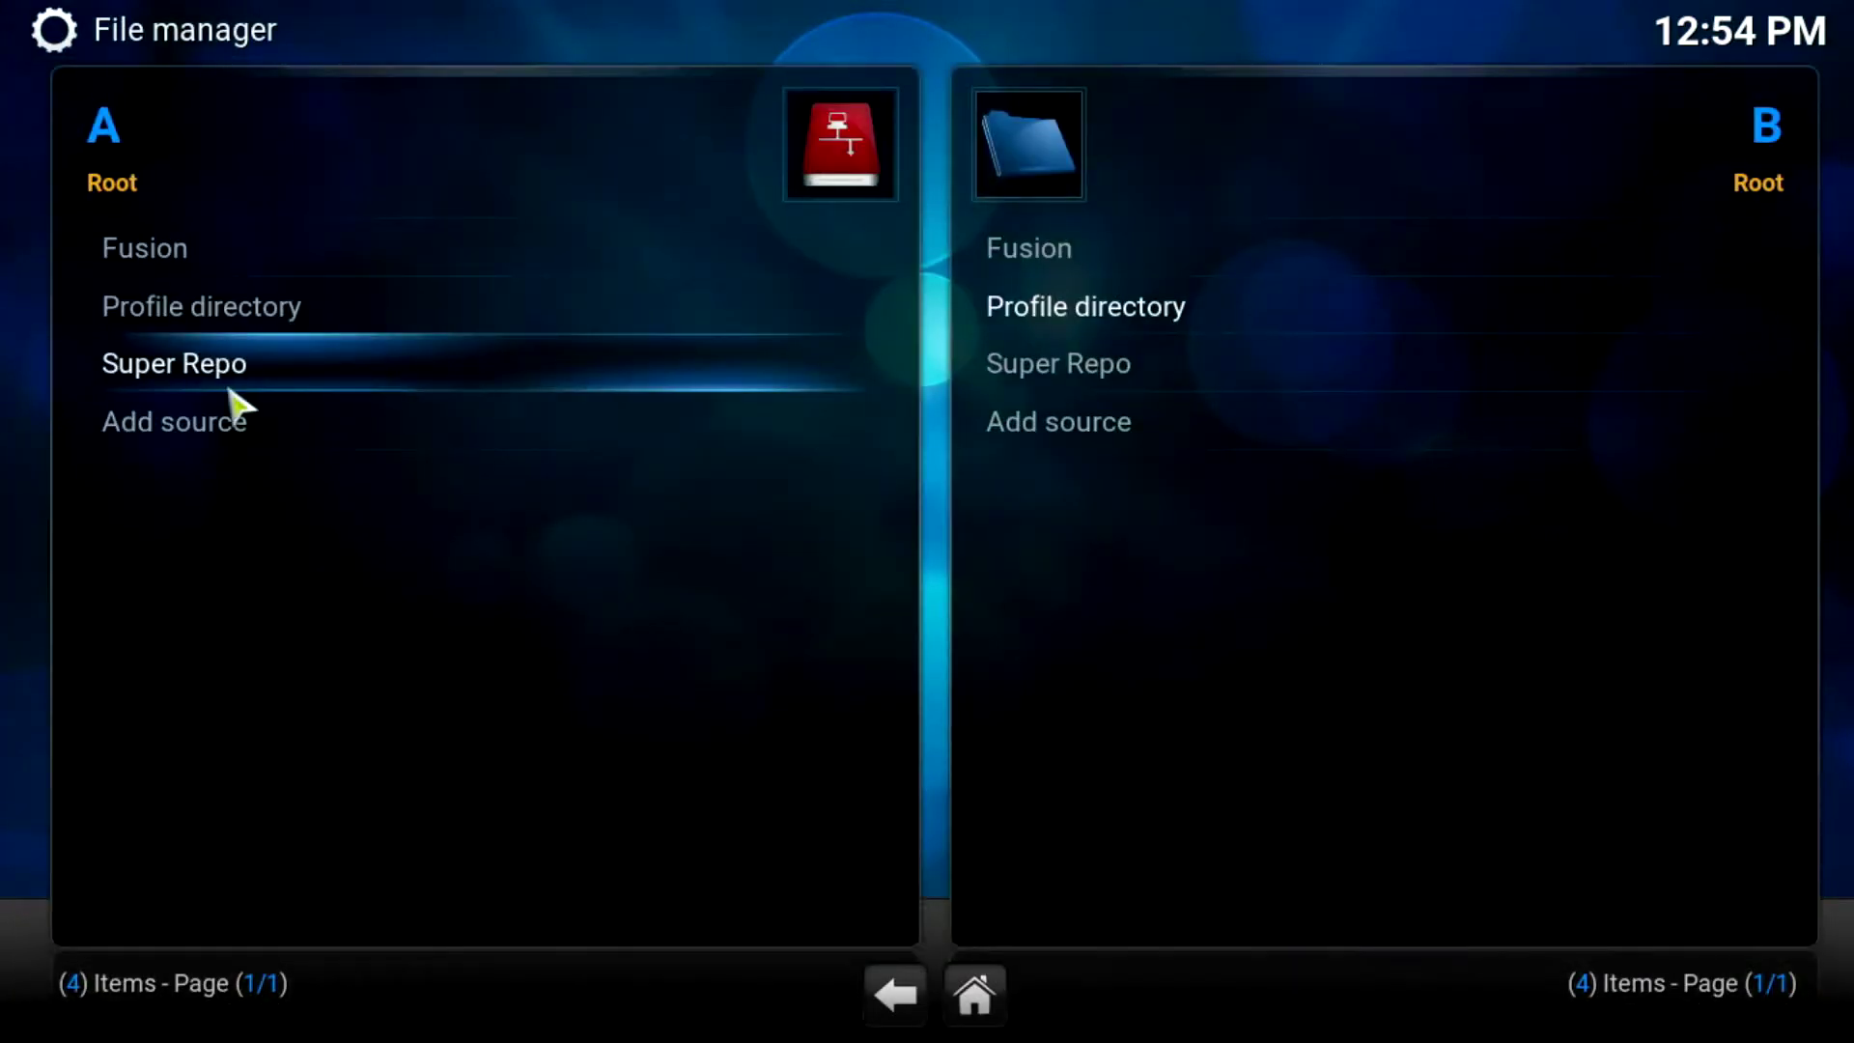
Step: Remove the existing Fusion source
{"action": "right_click", "coordinate": [214, 253]}
{"action": "left_click", "coordinate": [396, 610]}
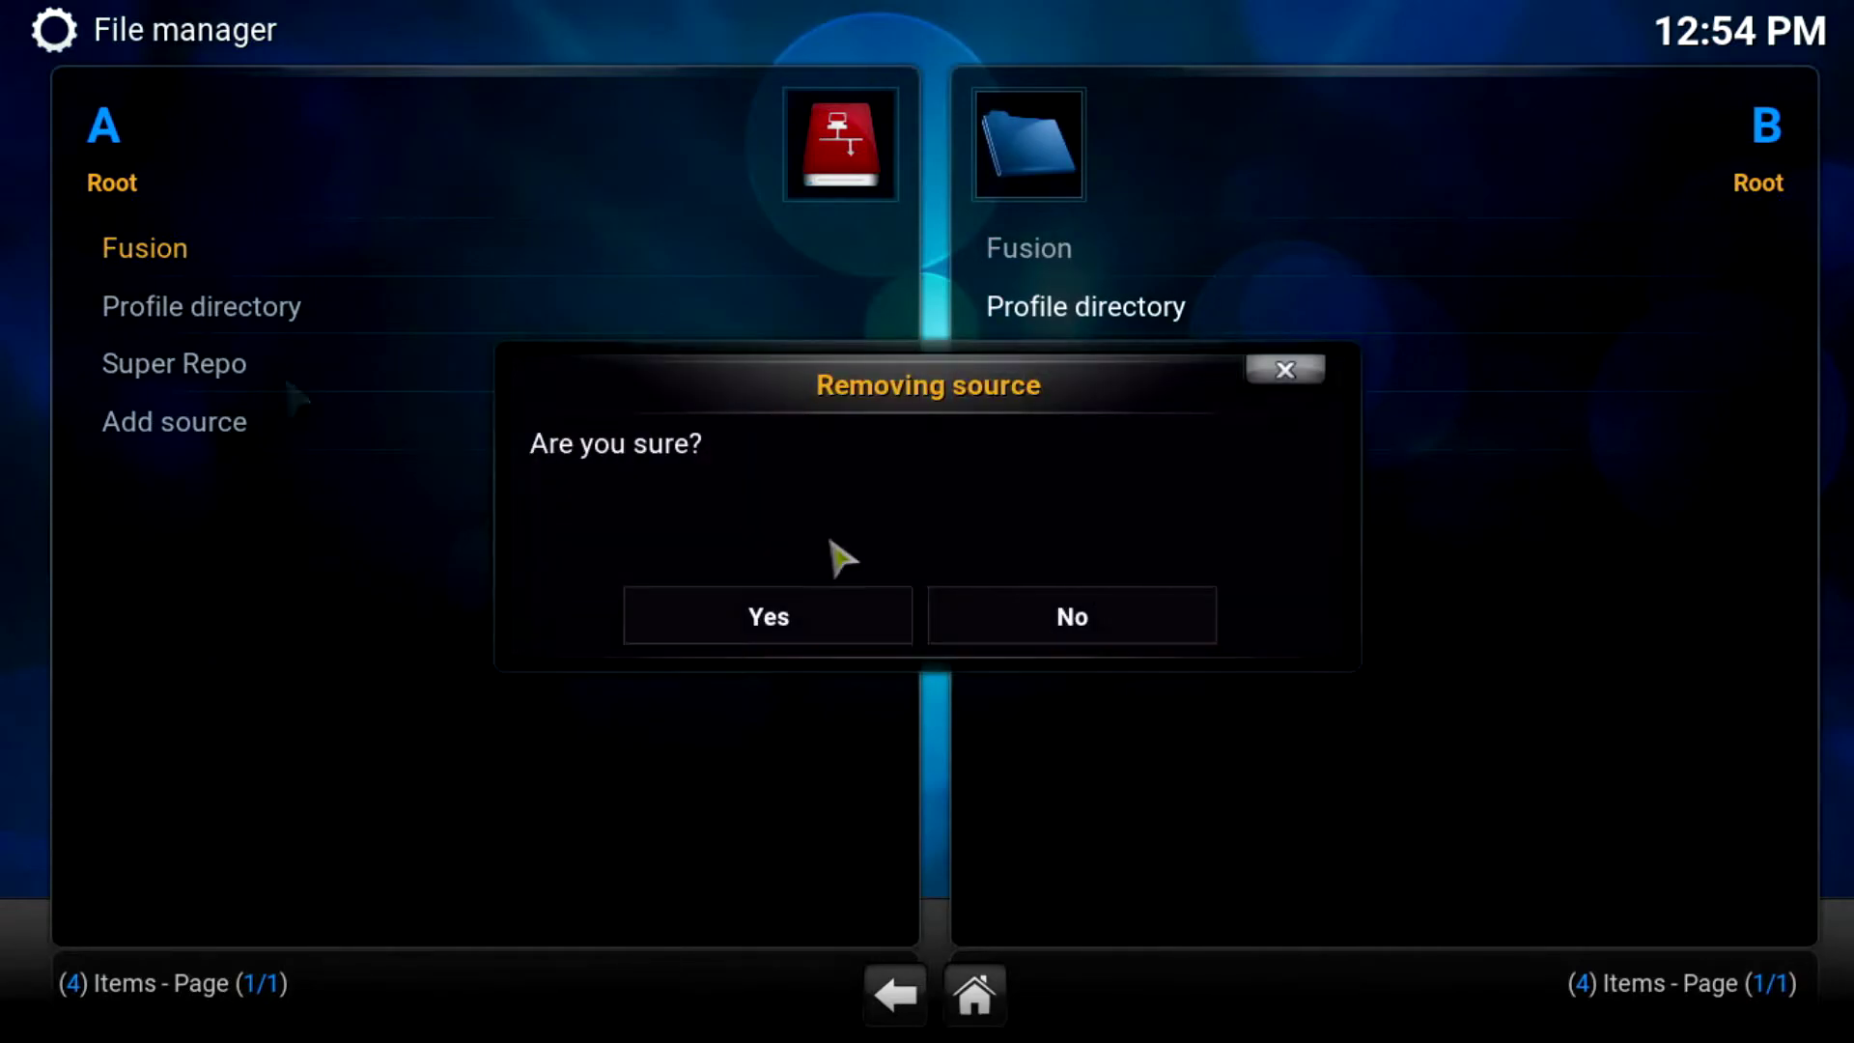
{"action": "left_click", "coordinate": [787, 623]}
{"action": "left_click", "coordinate": [289, 368]}
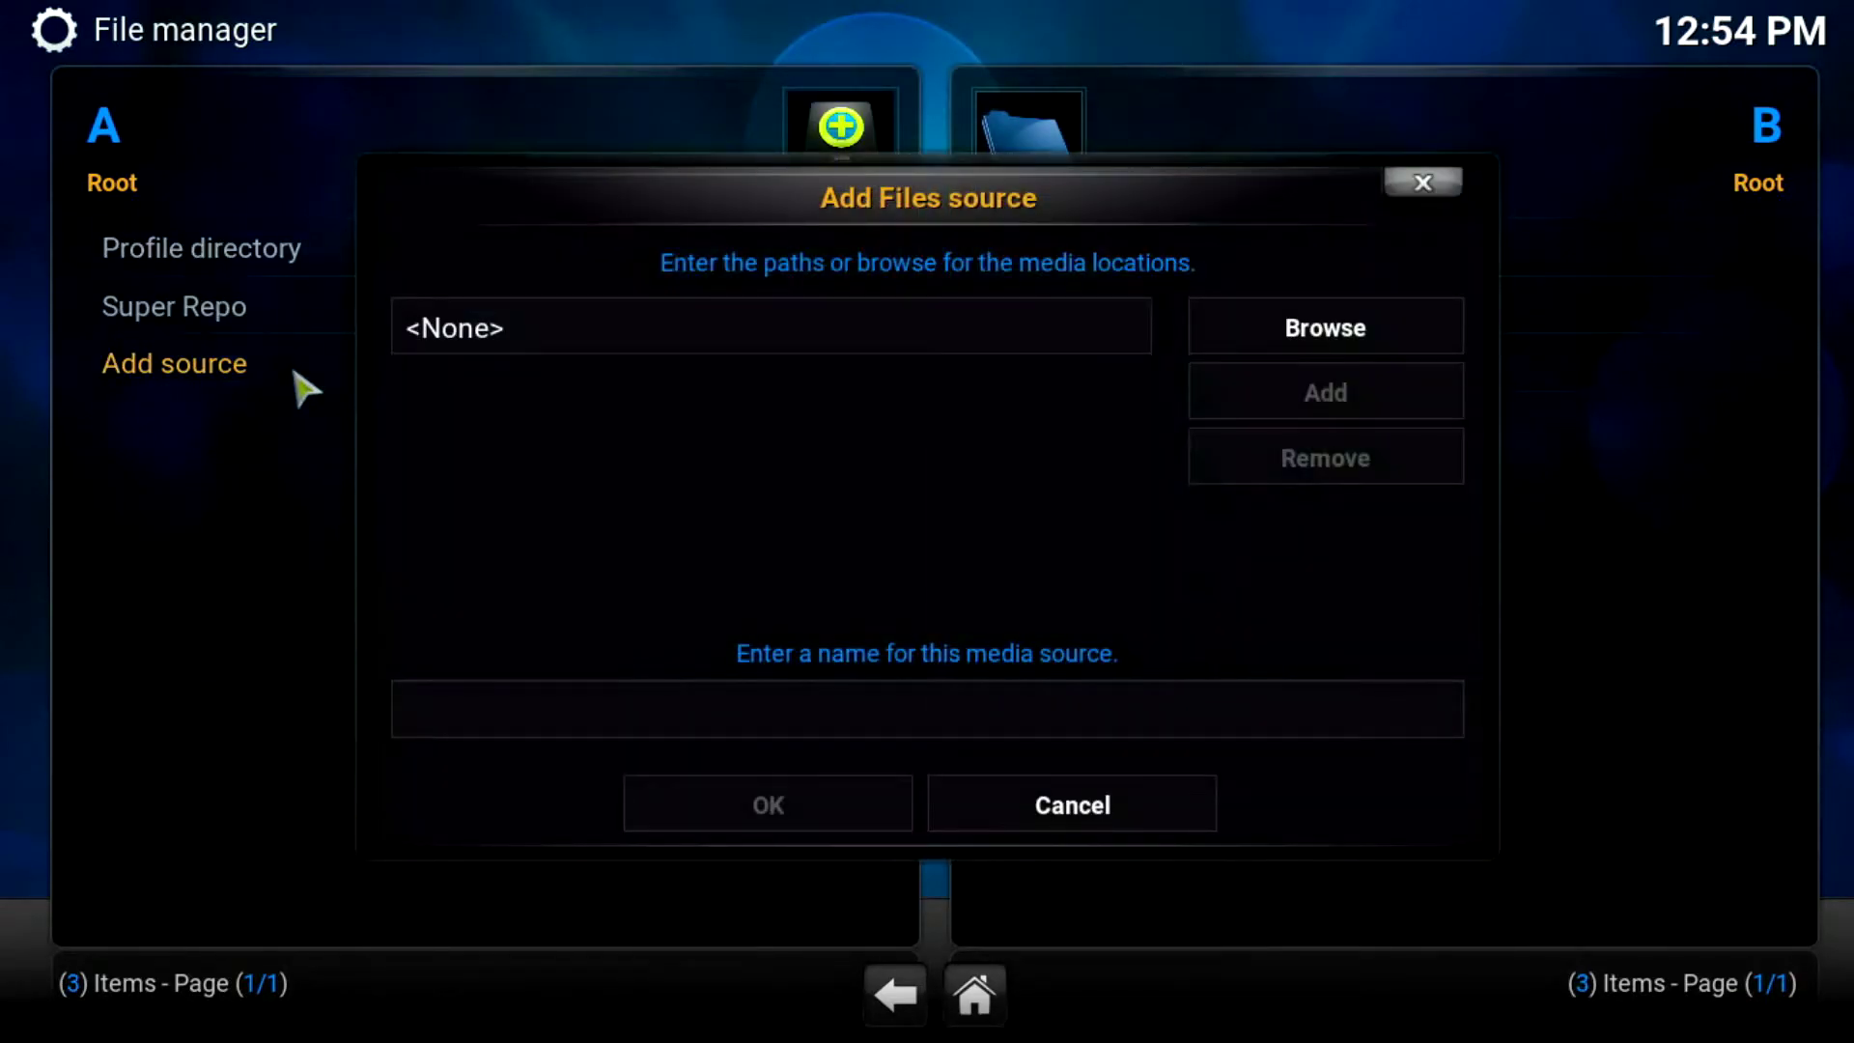
{"action": "left_click", "coordinate": [663, 349]}
{"action": "type", "text": "http"}
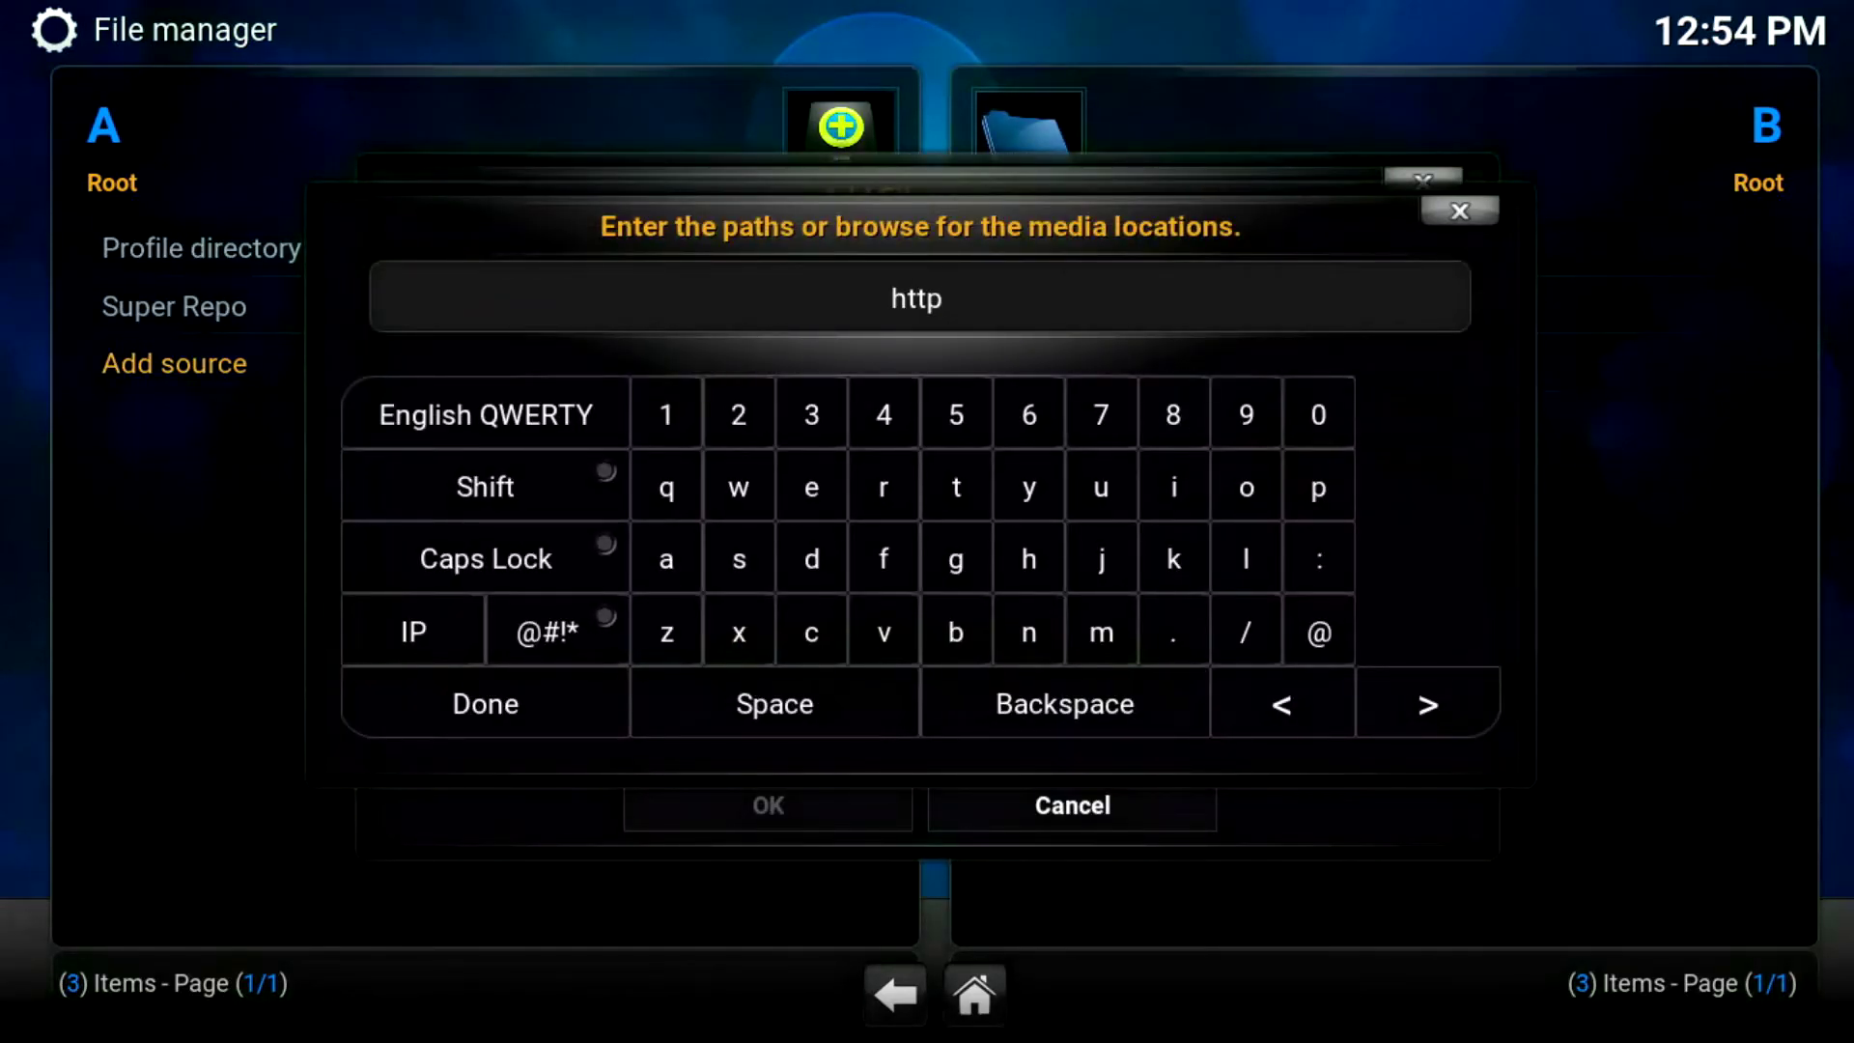
{"action": "type", "text": "://fusion."}
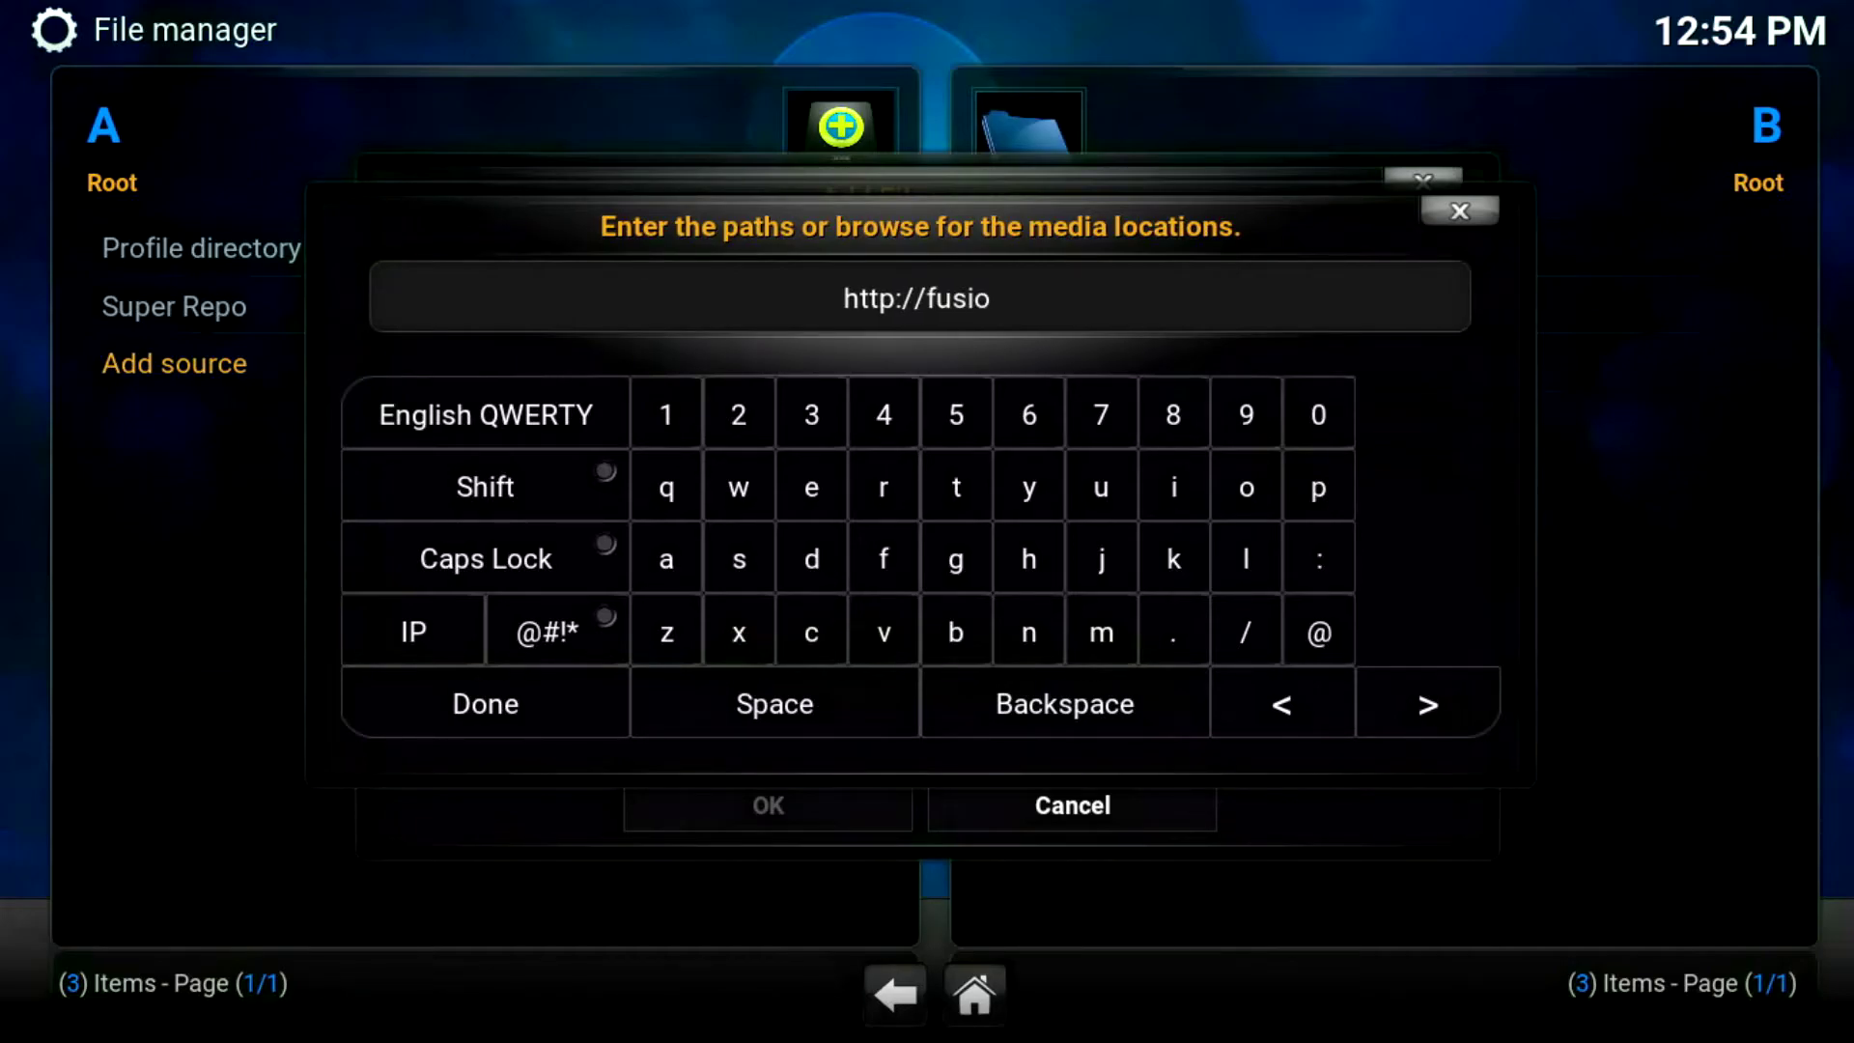
{"action": "type", "text": "tva"}
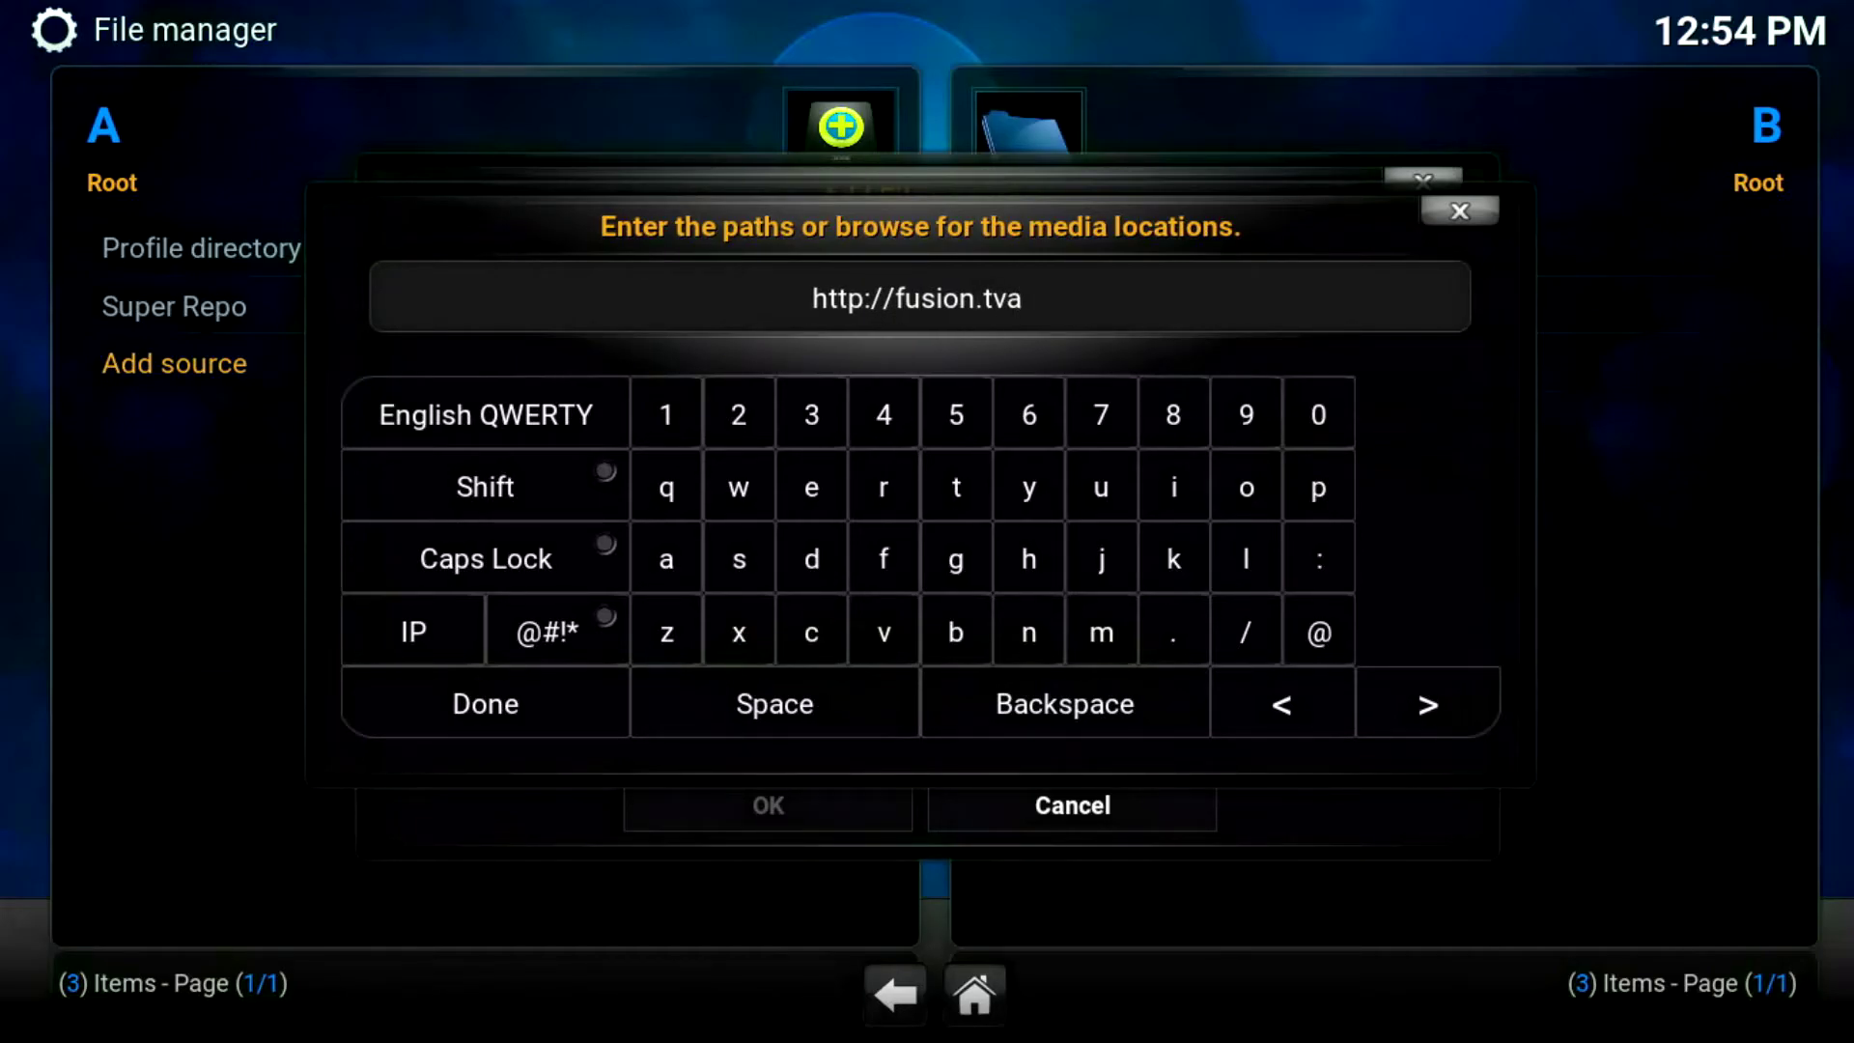
{"action": "type", "text": "ddons."}
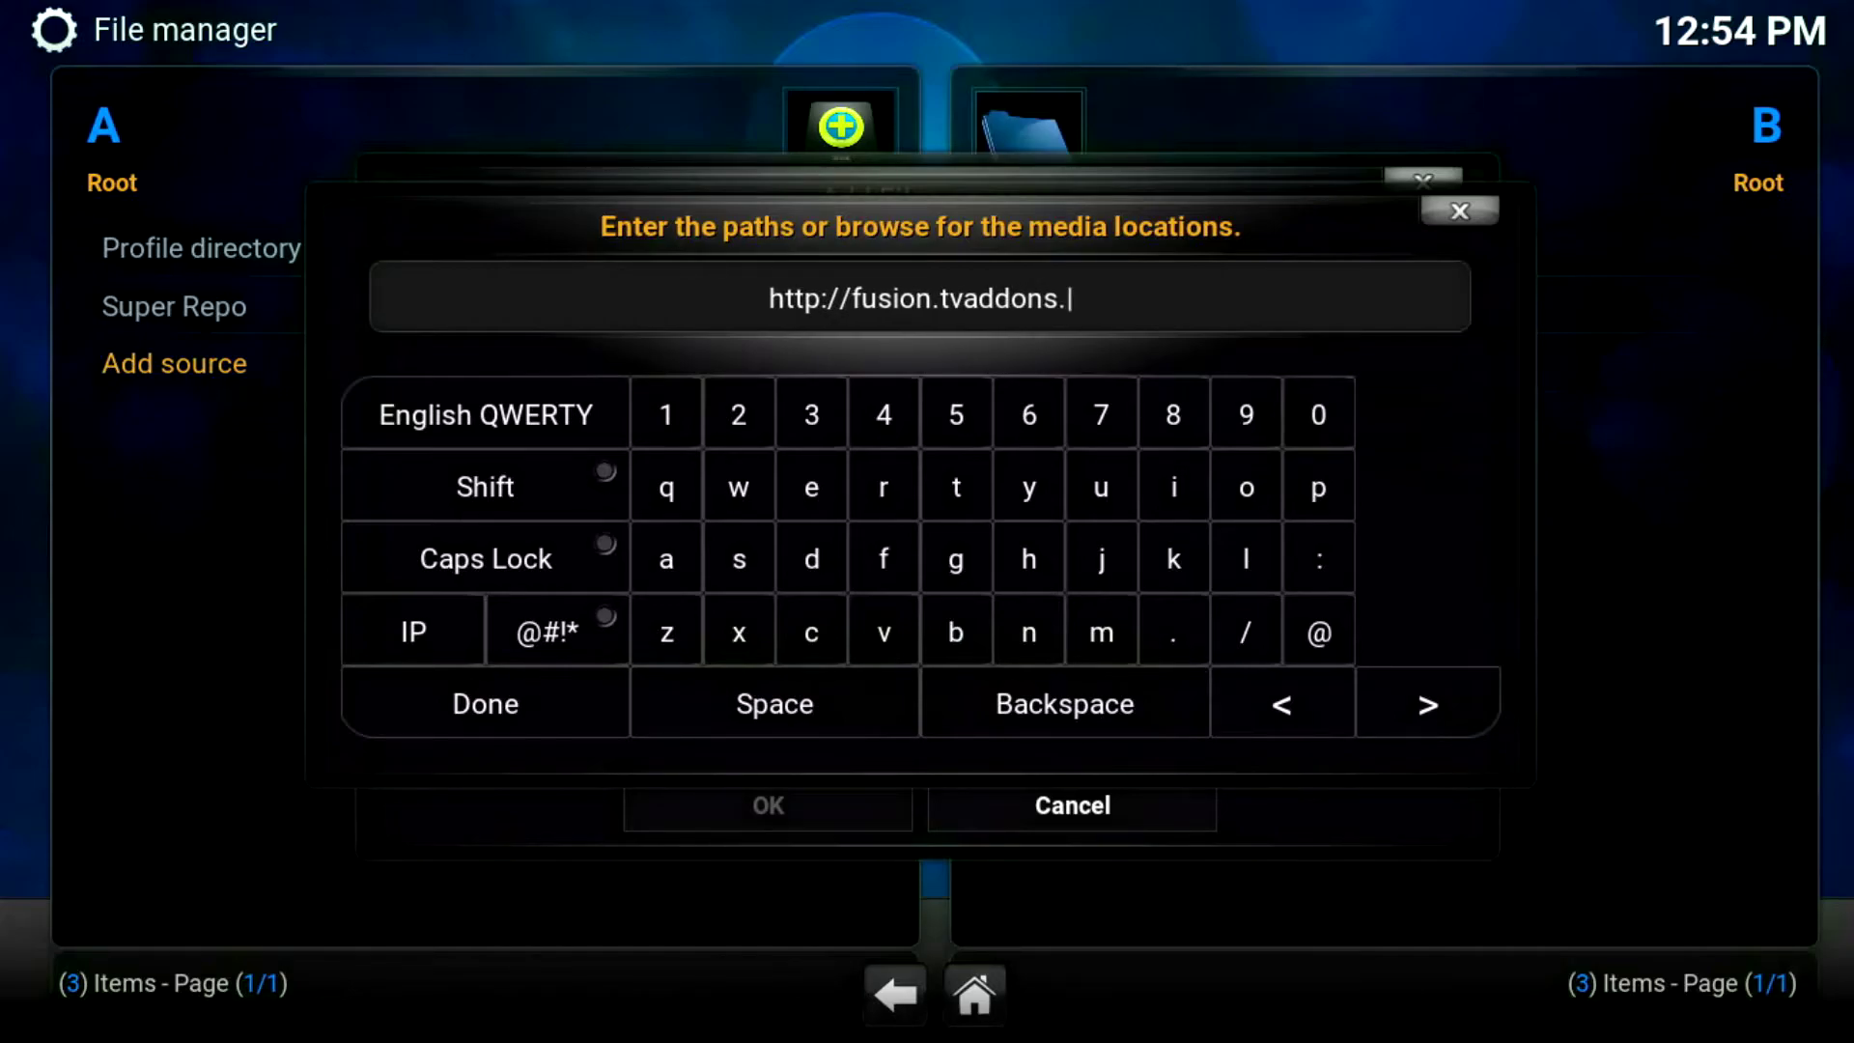
{"action": "type", "text": "ag."}
{"action": "key", "text": "BackSpace"}
{"action": "type", "text": "/"}
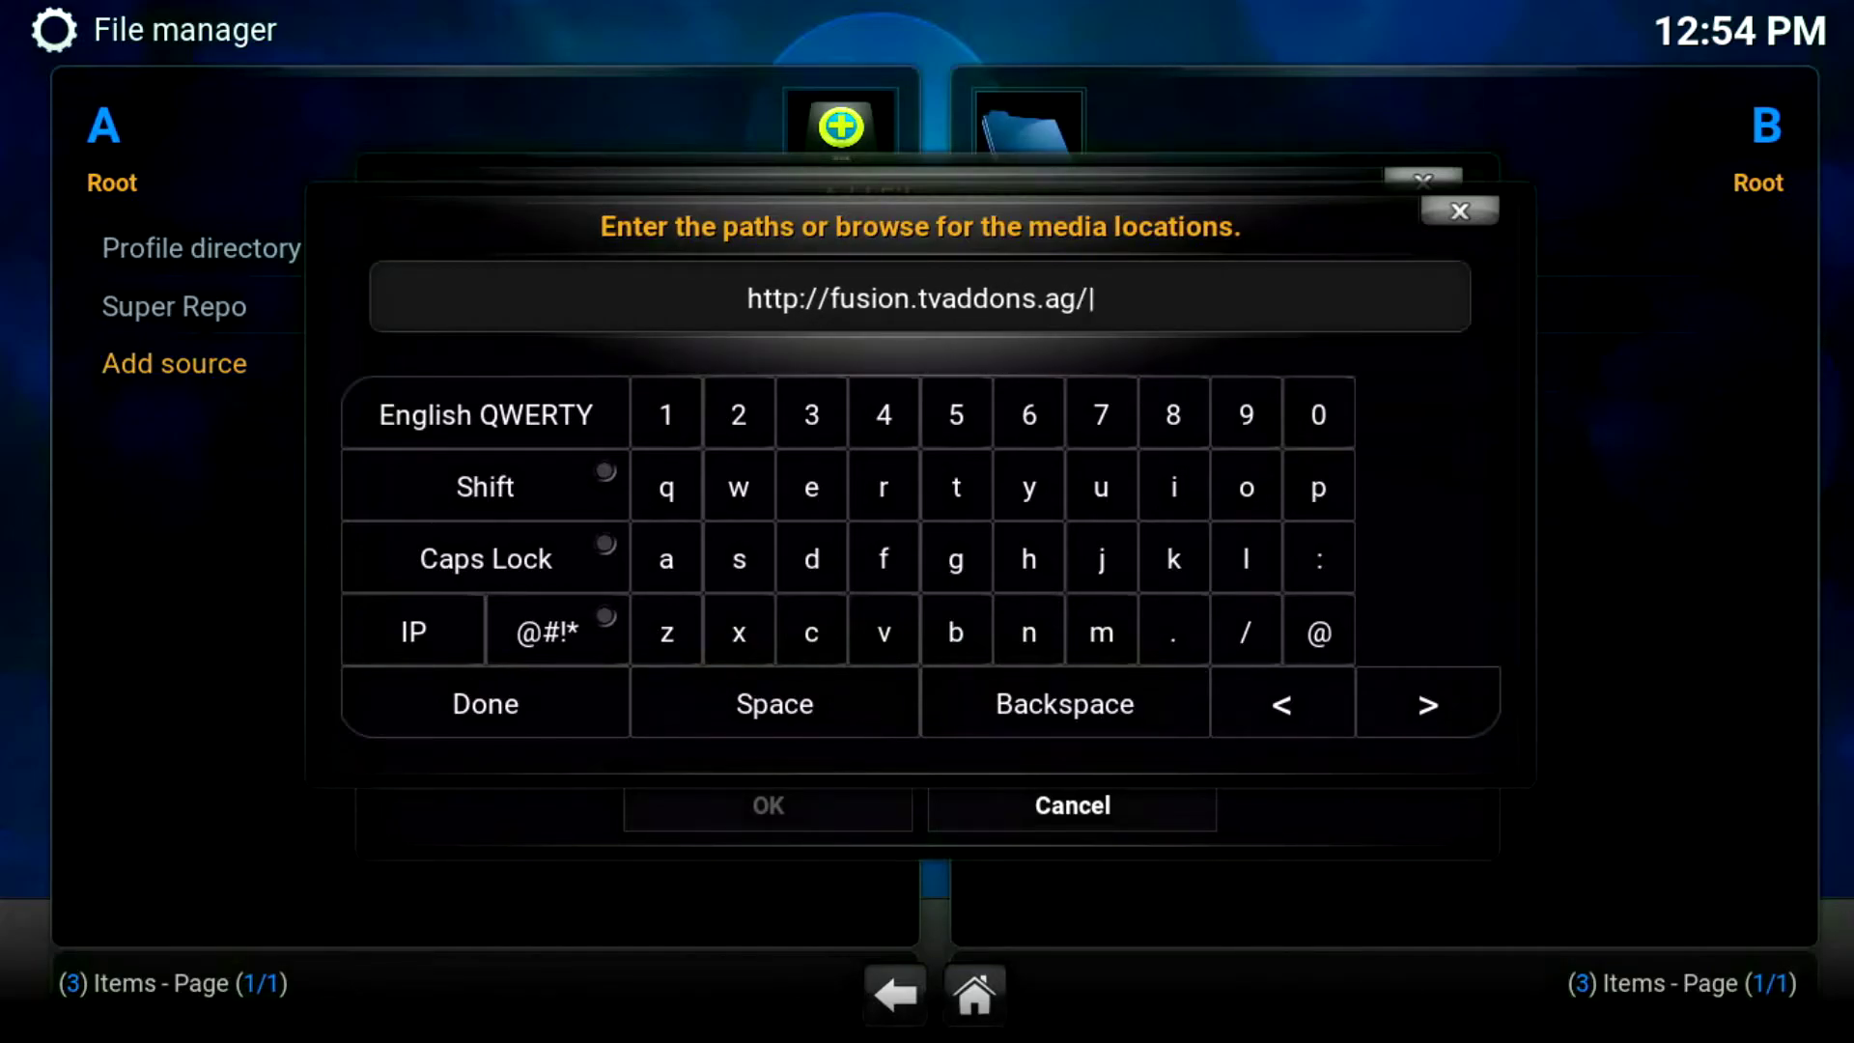
{"action": "left_click", "coordinate": [608, 703]}
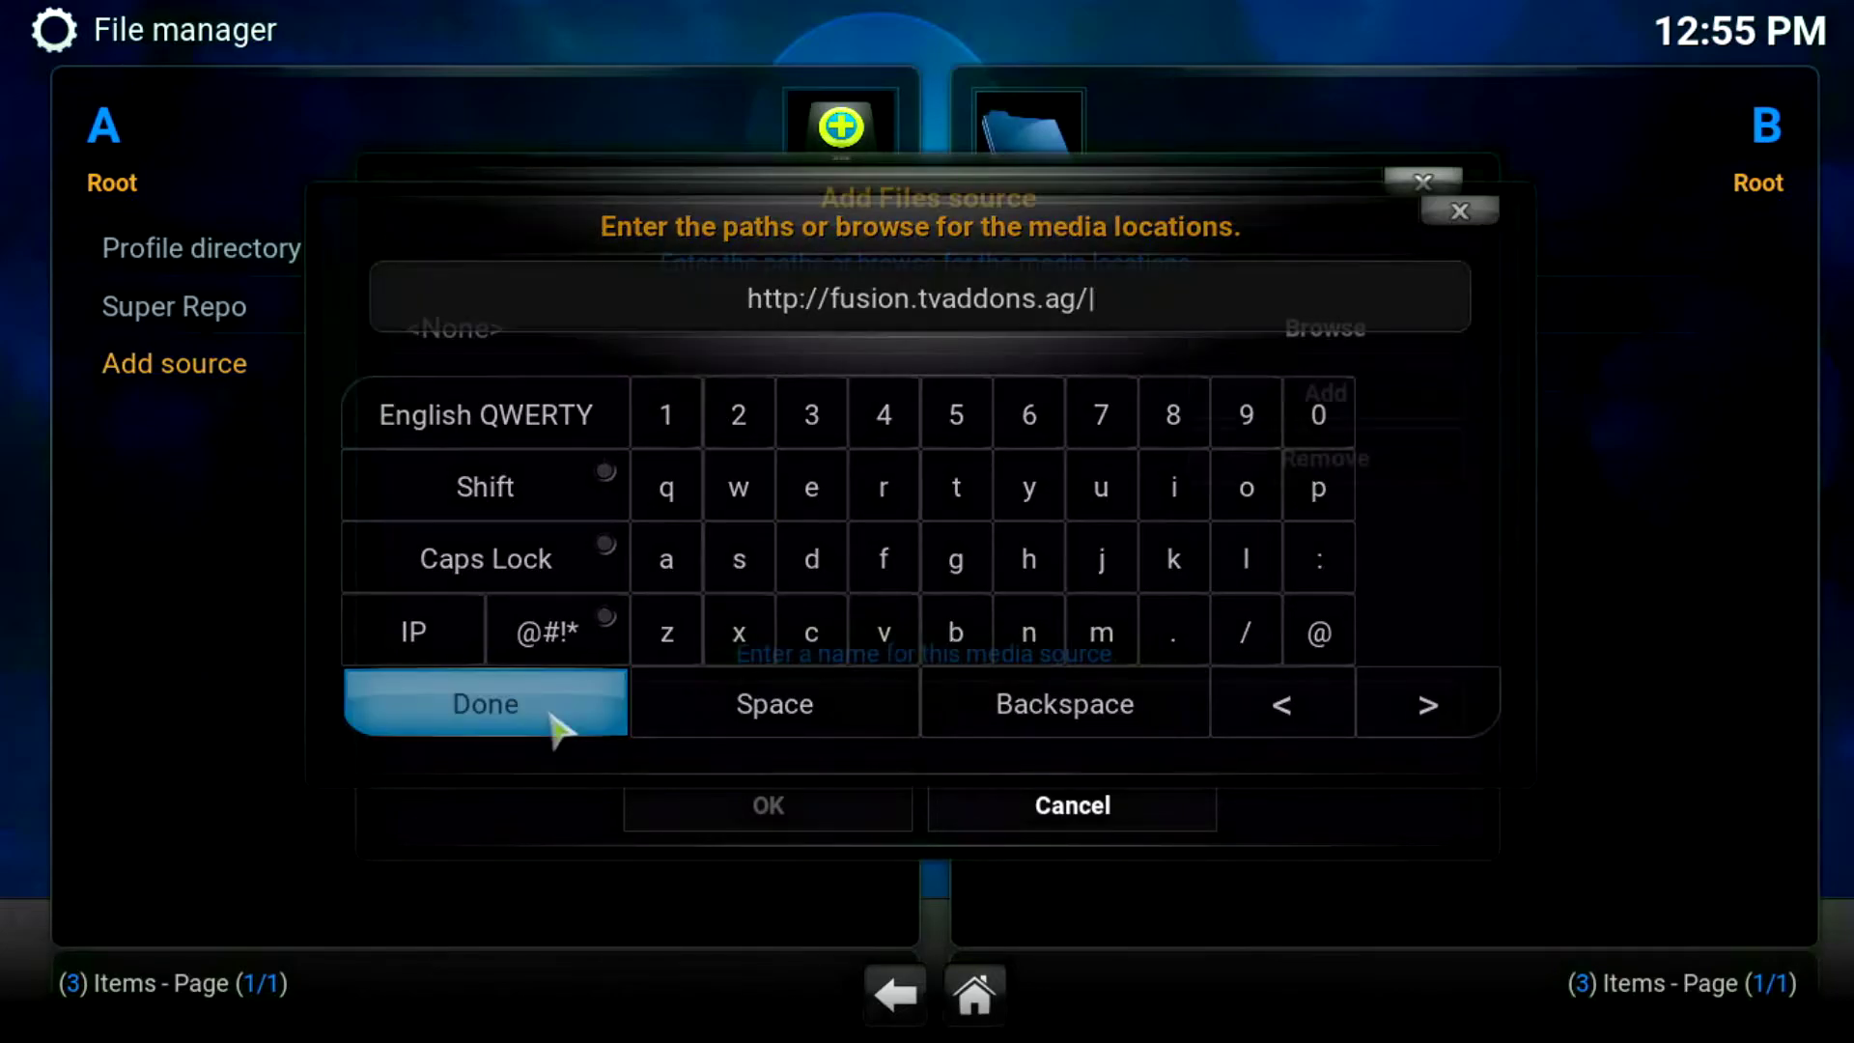
{"action": "left_click", "coordinate": [809, 722]}
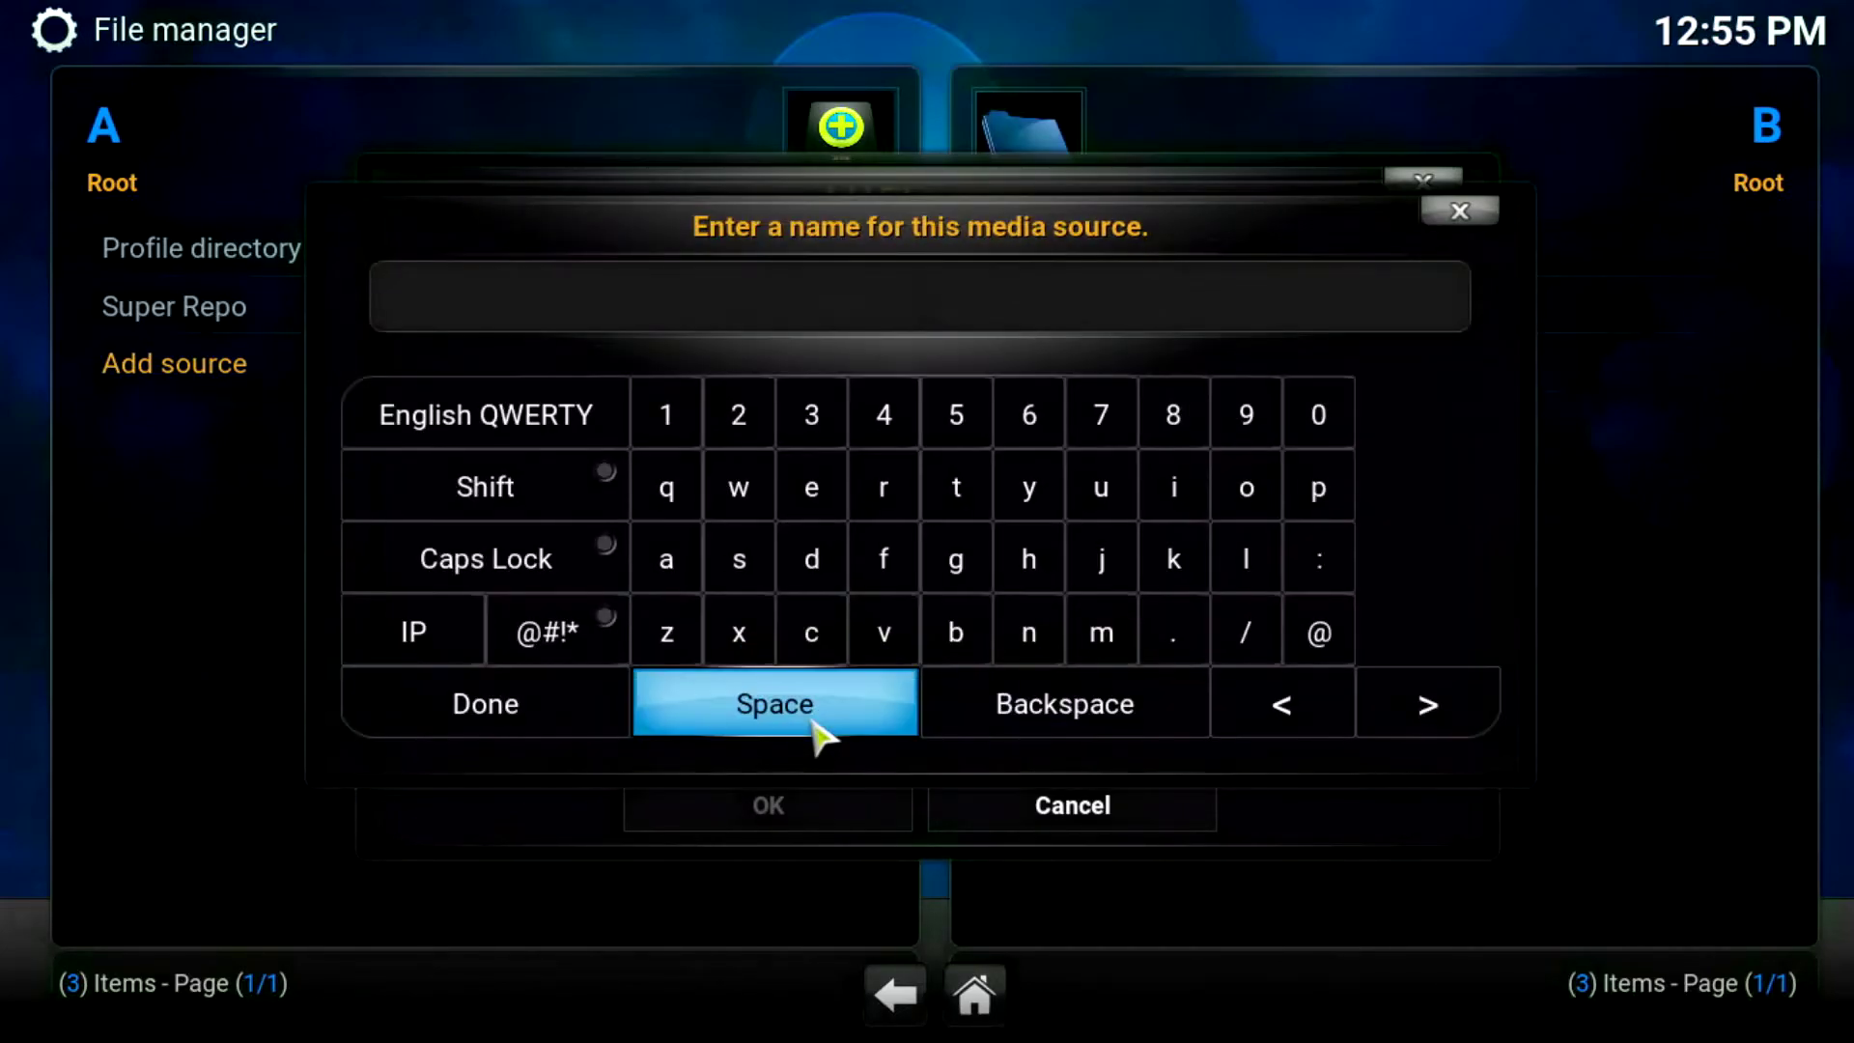
{"action": "type", "text": "Fusion"}
{"action": "left_click", "coordinate": [608, 739]}
{"action": "left_click", "coordinate": [850, 811]}
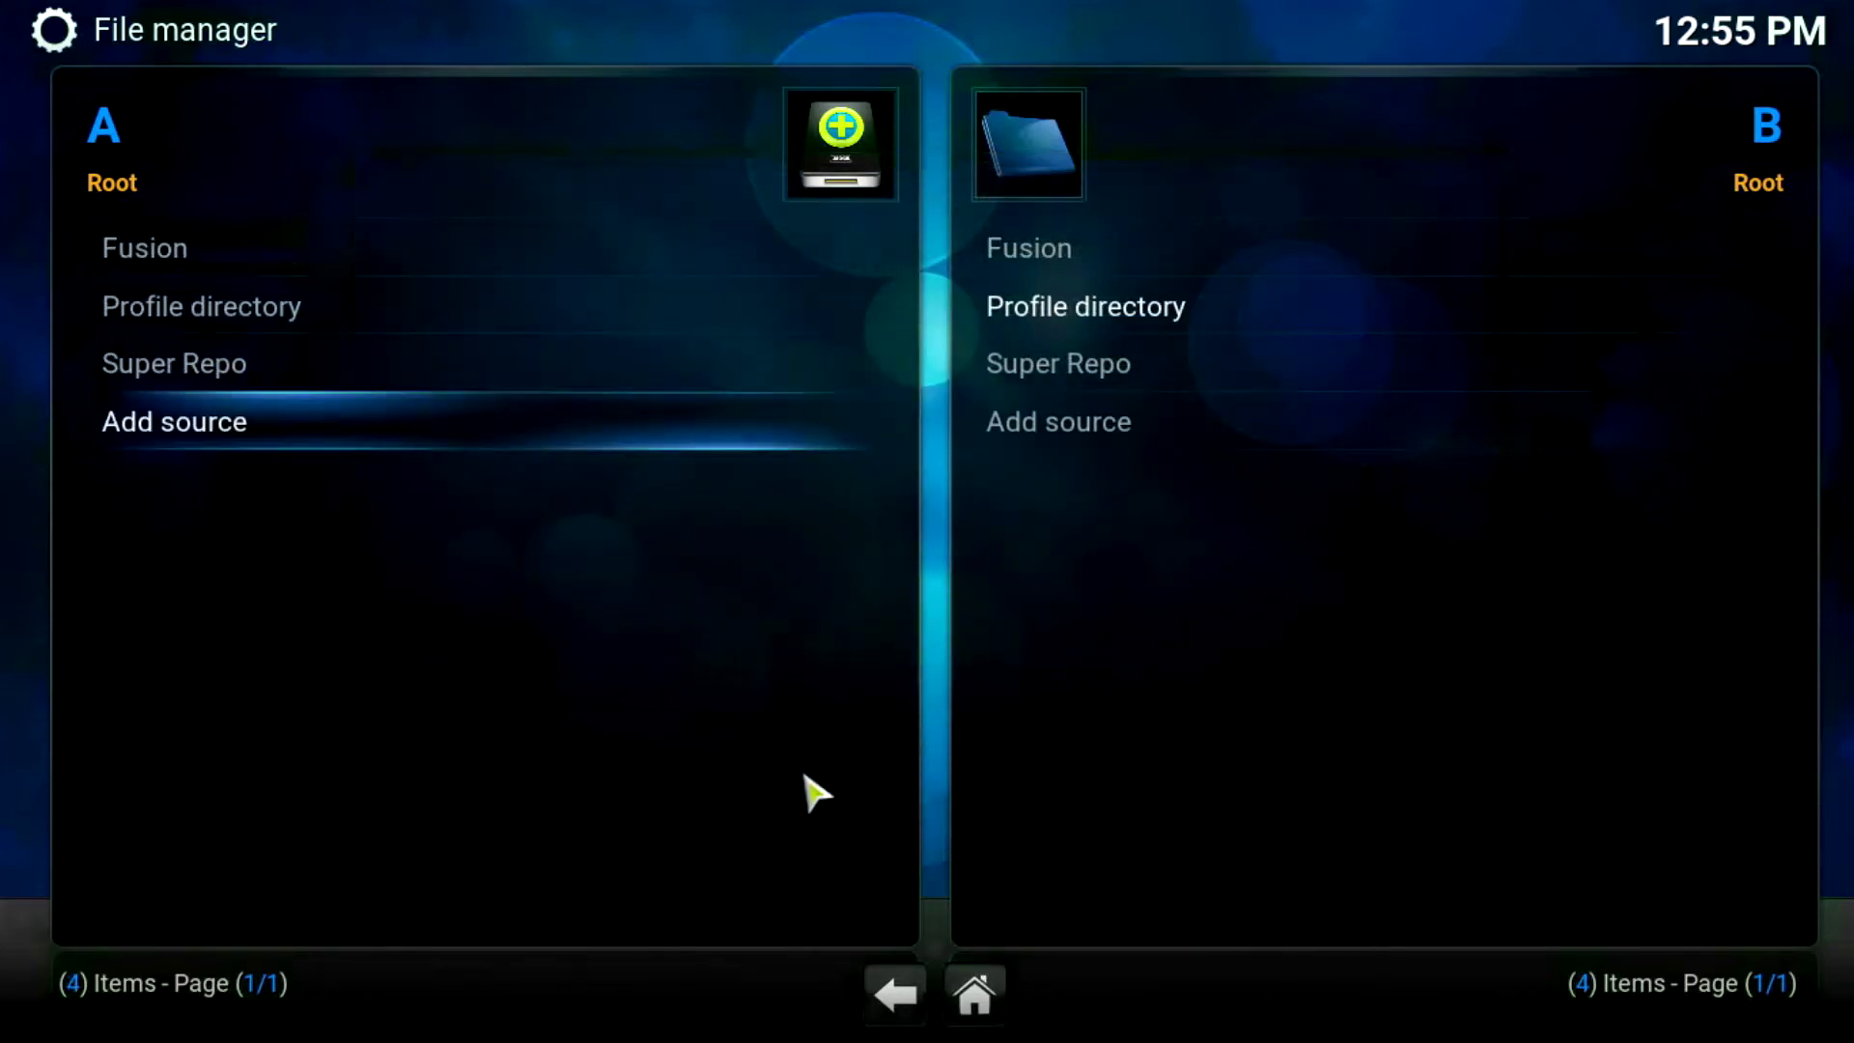
Step: Install repository.exodus-1.0.0.zip from Fusion > xbmc-repos > english via Install from zip file
{"action": "left_click", "coordinate": [989, 989]}
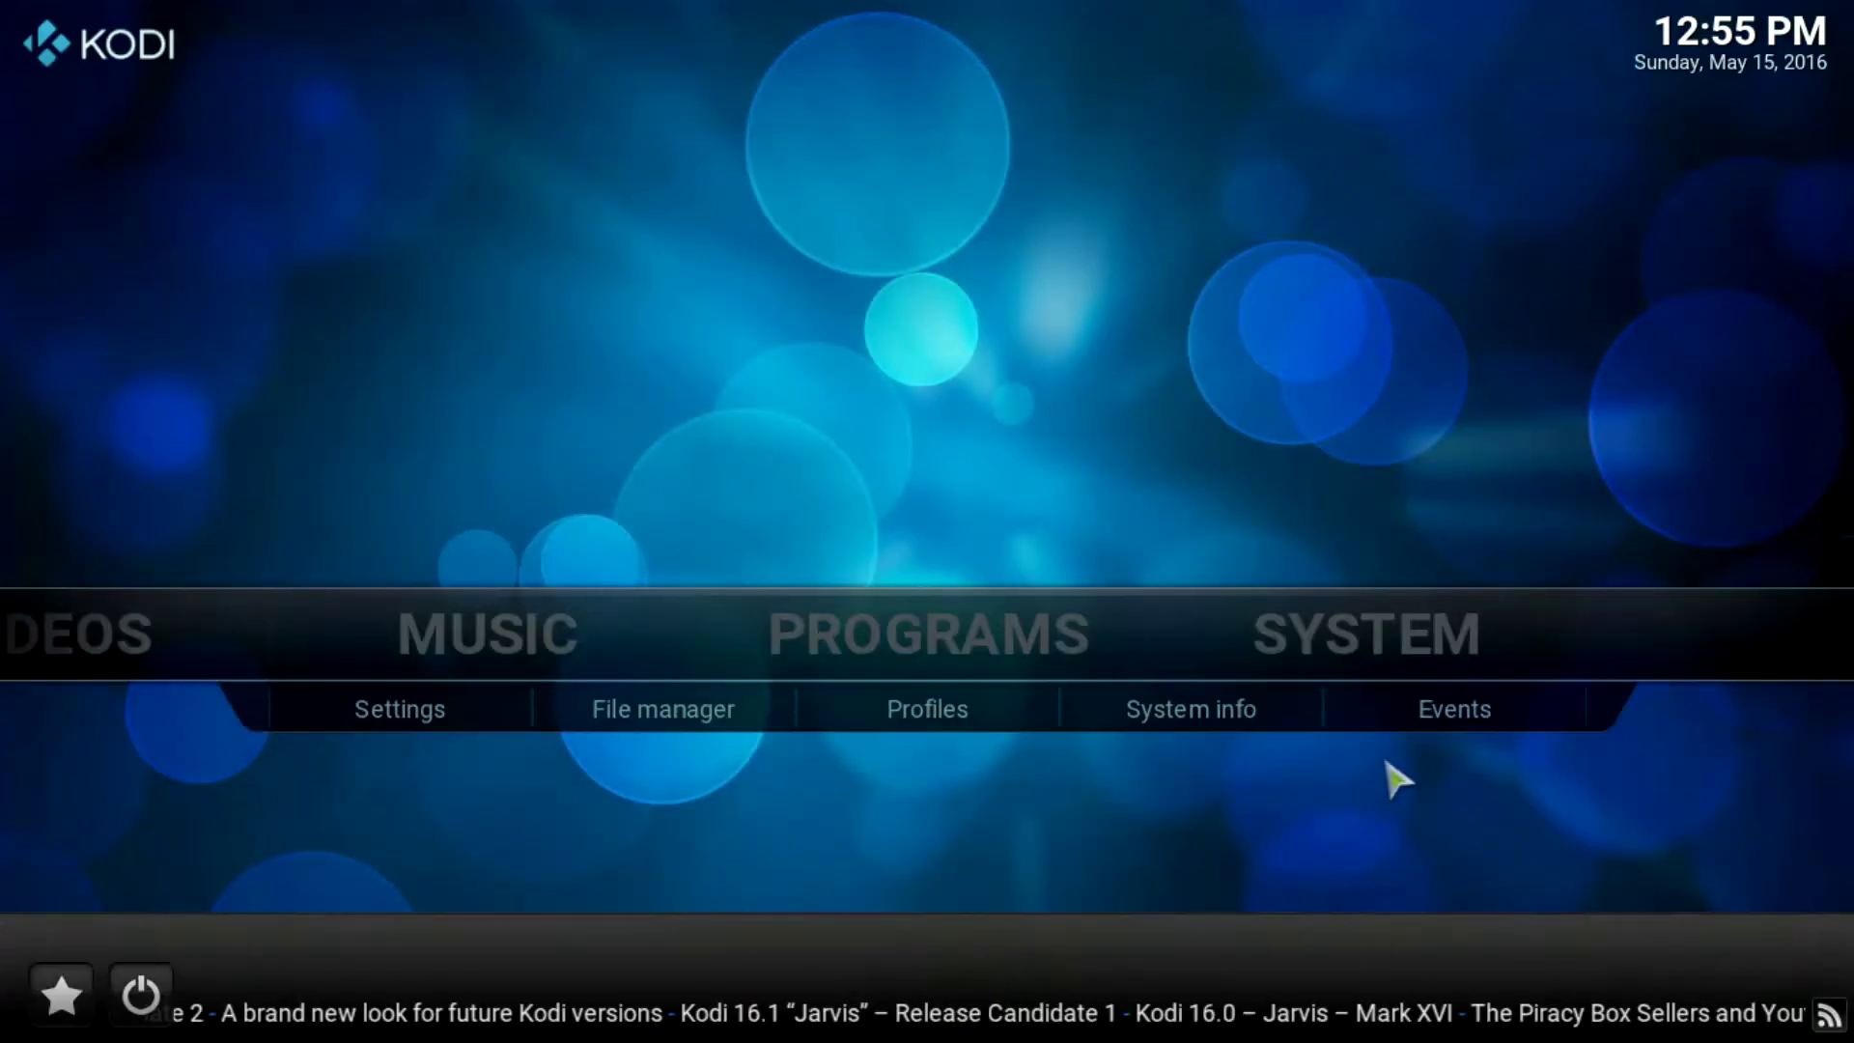
{"action": "left_click", "coordinate": [393, 728]}
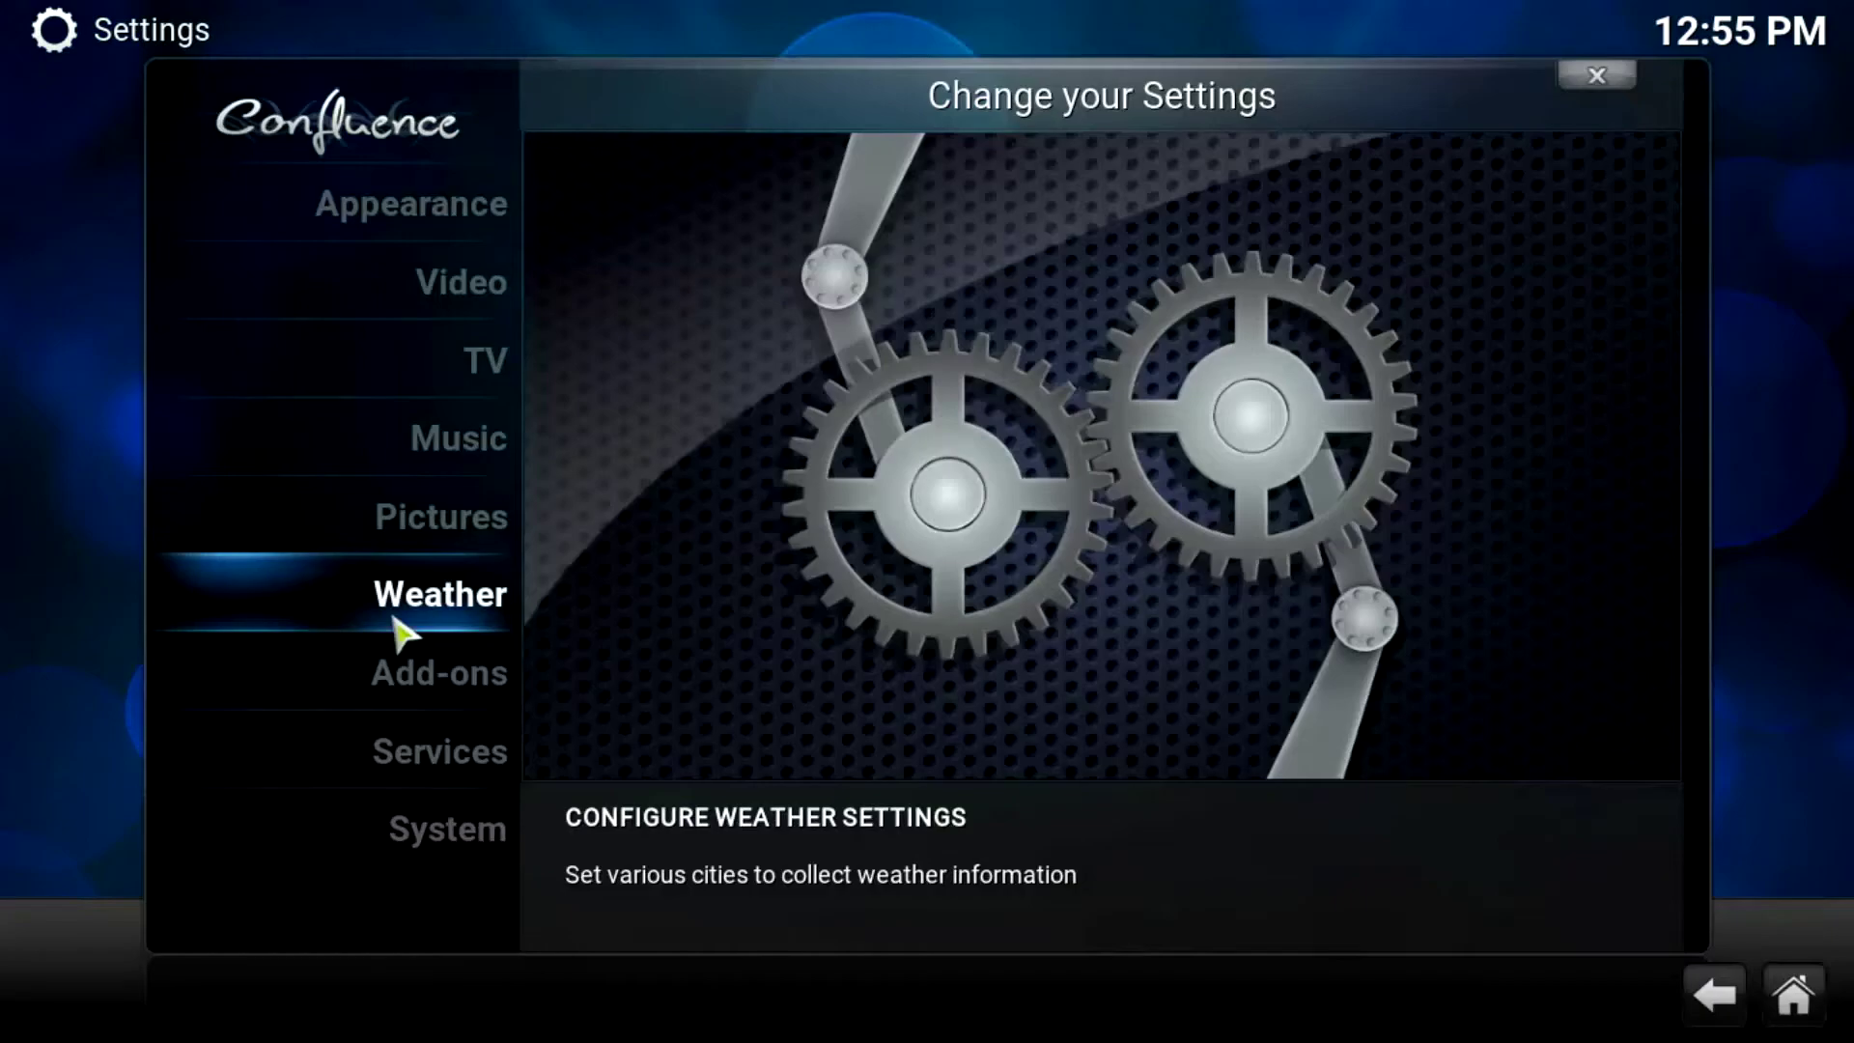
{"action": "left_click", "coordinate": [488, 680]}
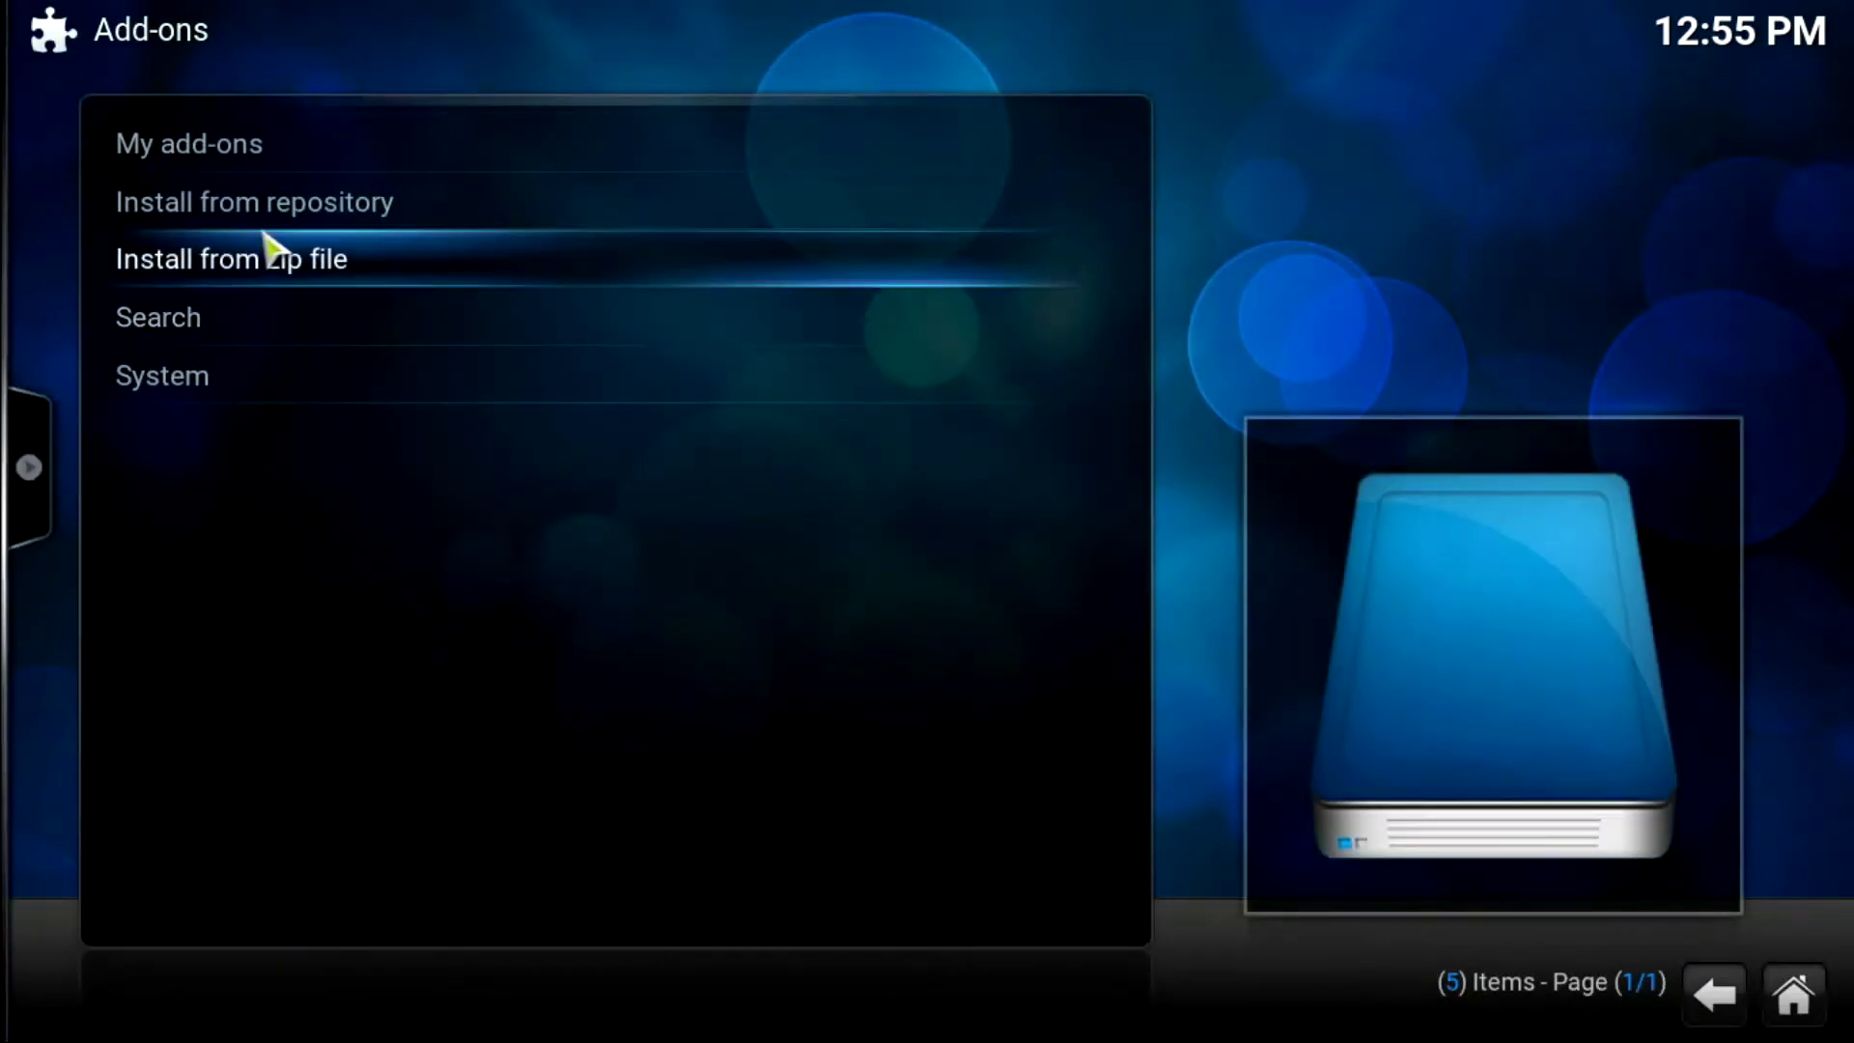
{"action": "left_click", "coordinate": [269, 266]}
{"action": "left_click", "coordinate": [757, 237]}
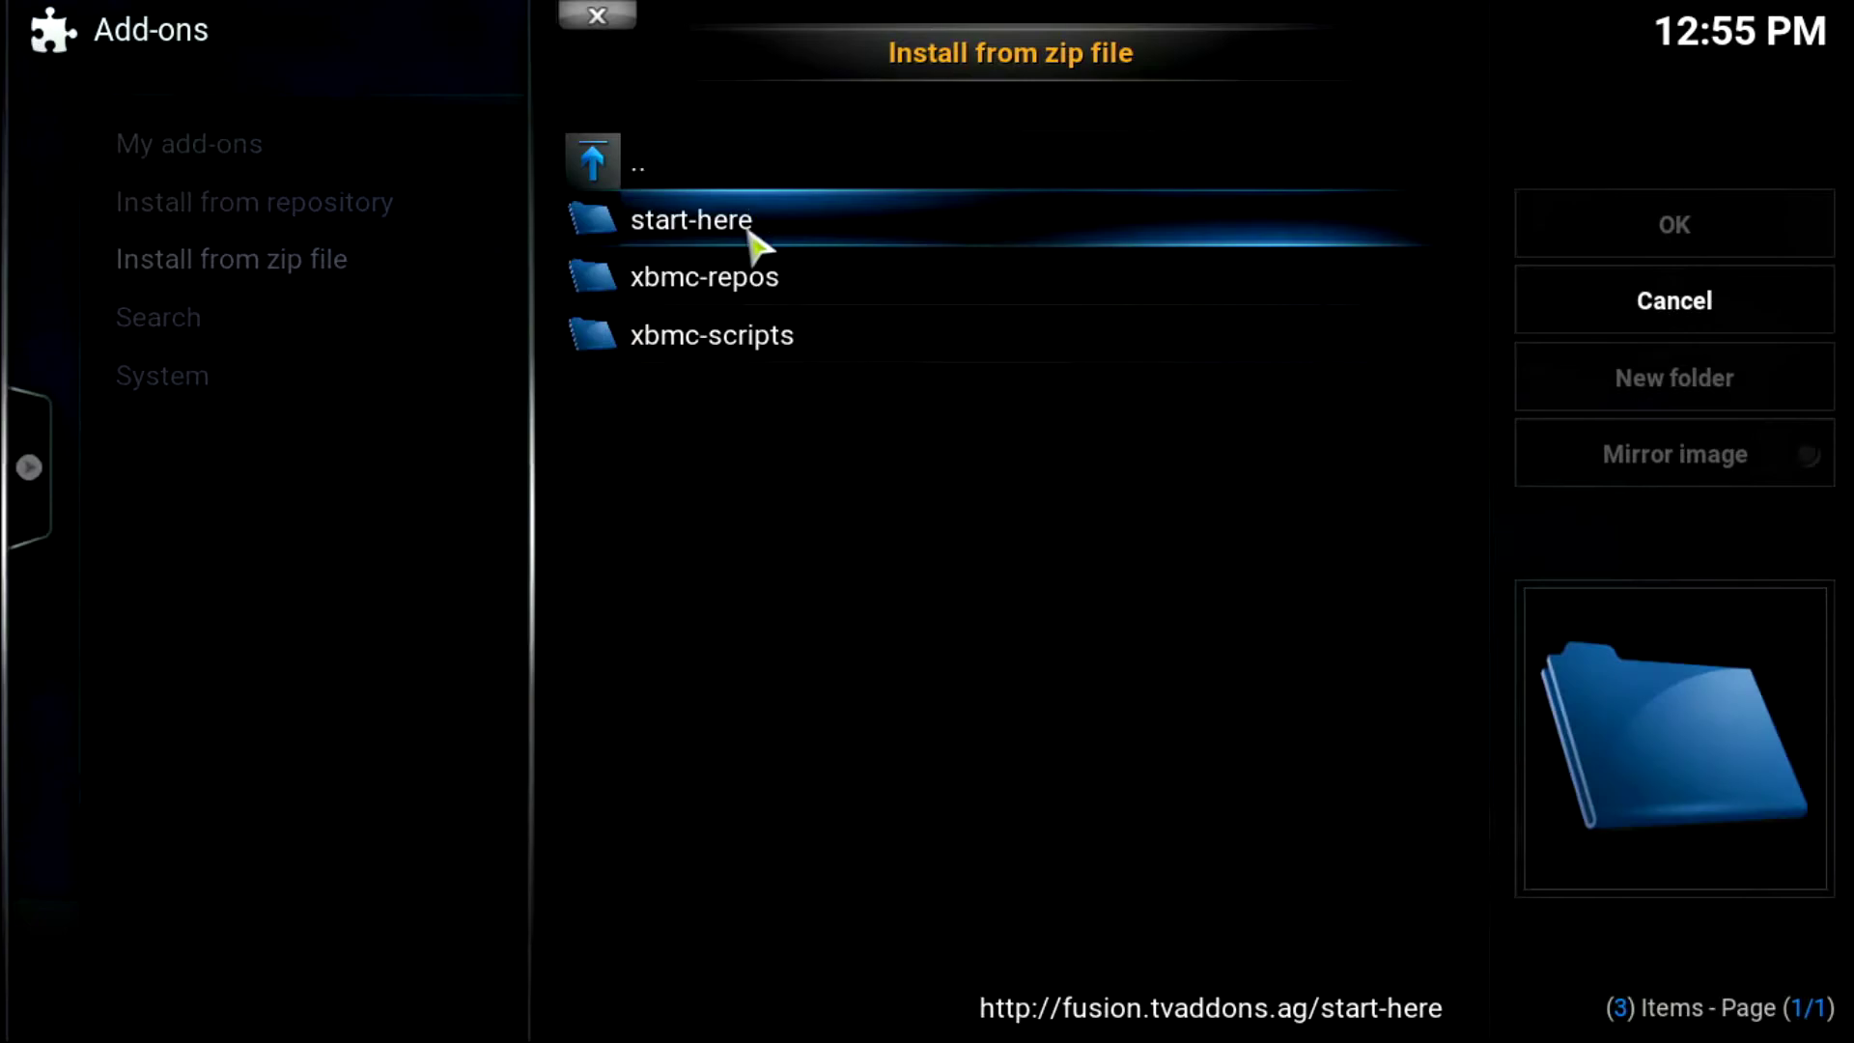
{"action": "left_click", "coordinate": [757, 280]}
{"action": "left_click", "coordinate": [755, 227]}
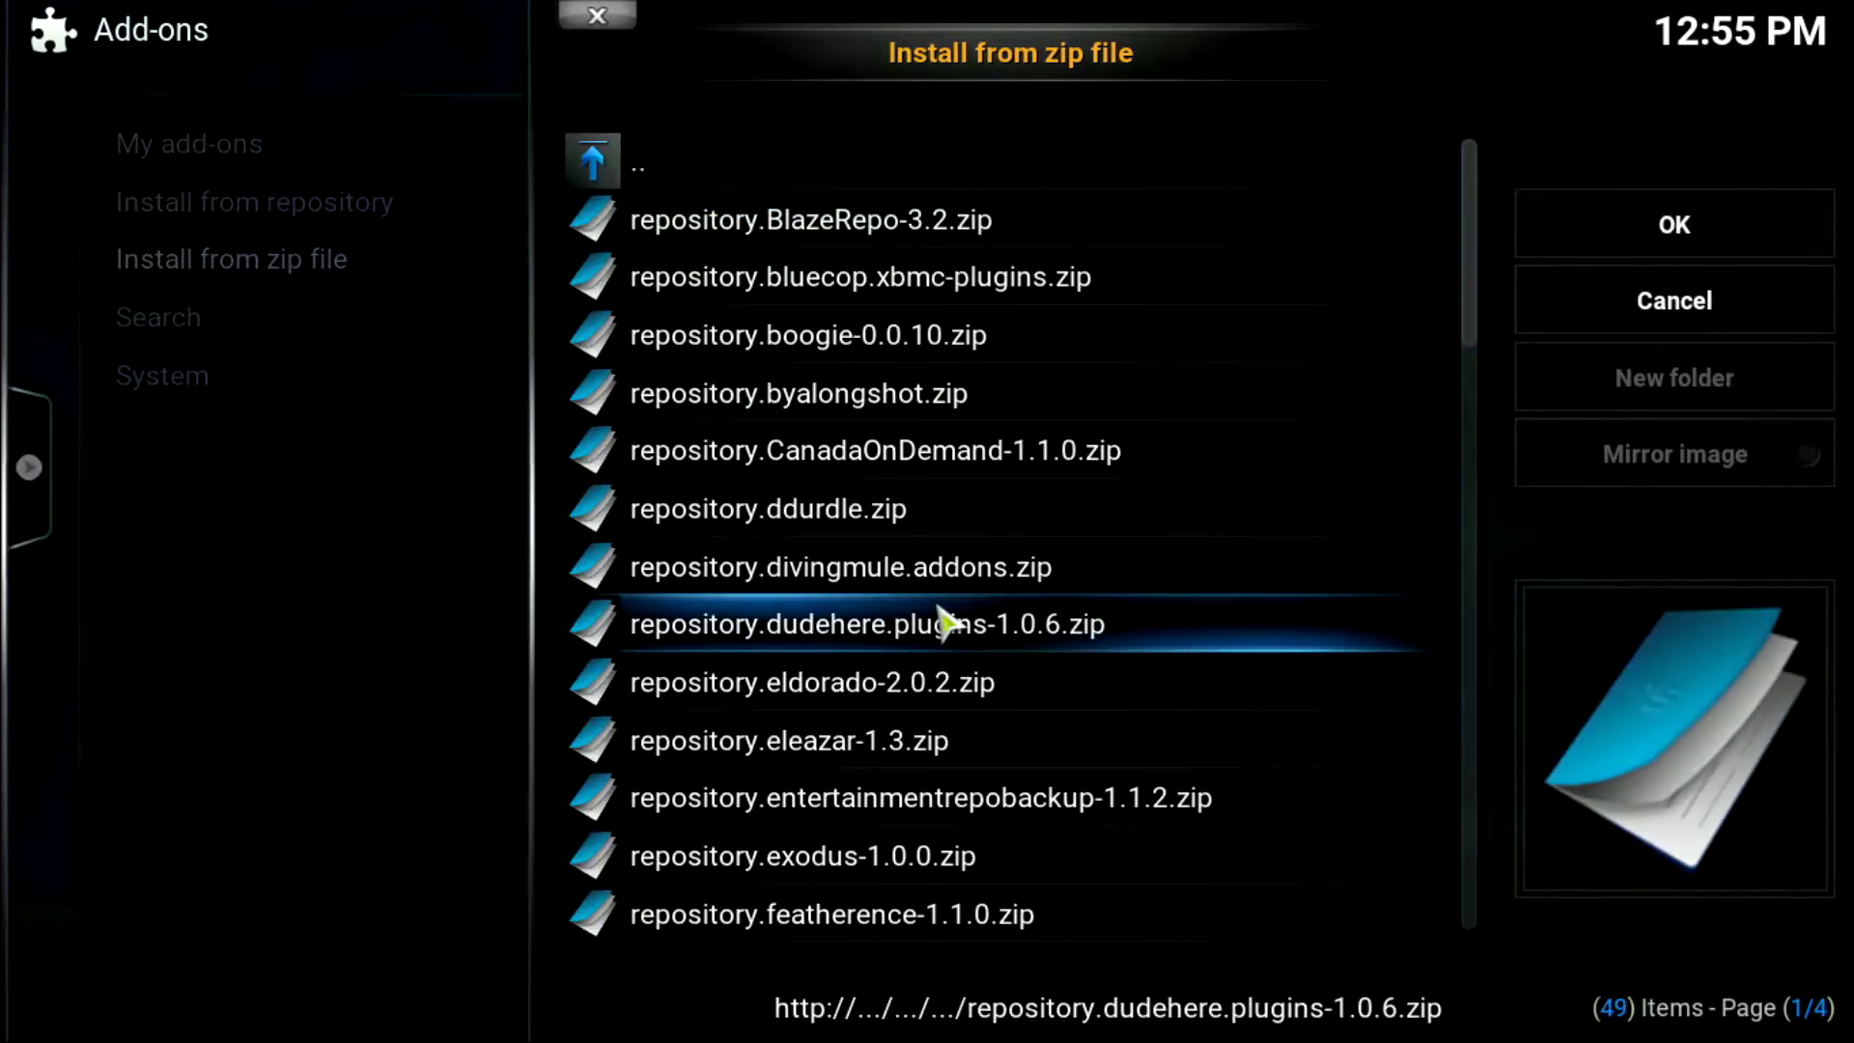
{"action": "scroll", "coordinate": [941, 664], "scroll_direction": "down", "scroll_amount": 3}
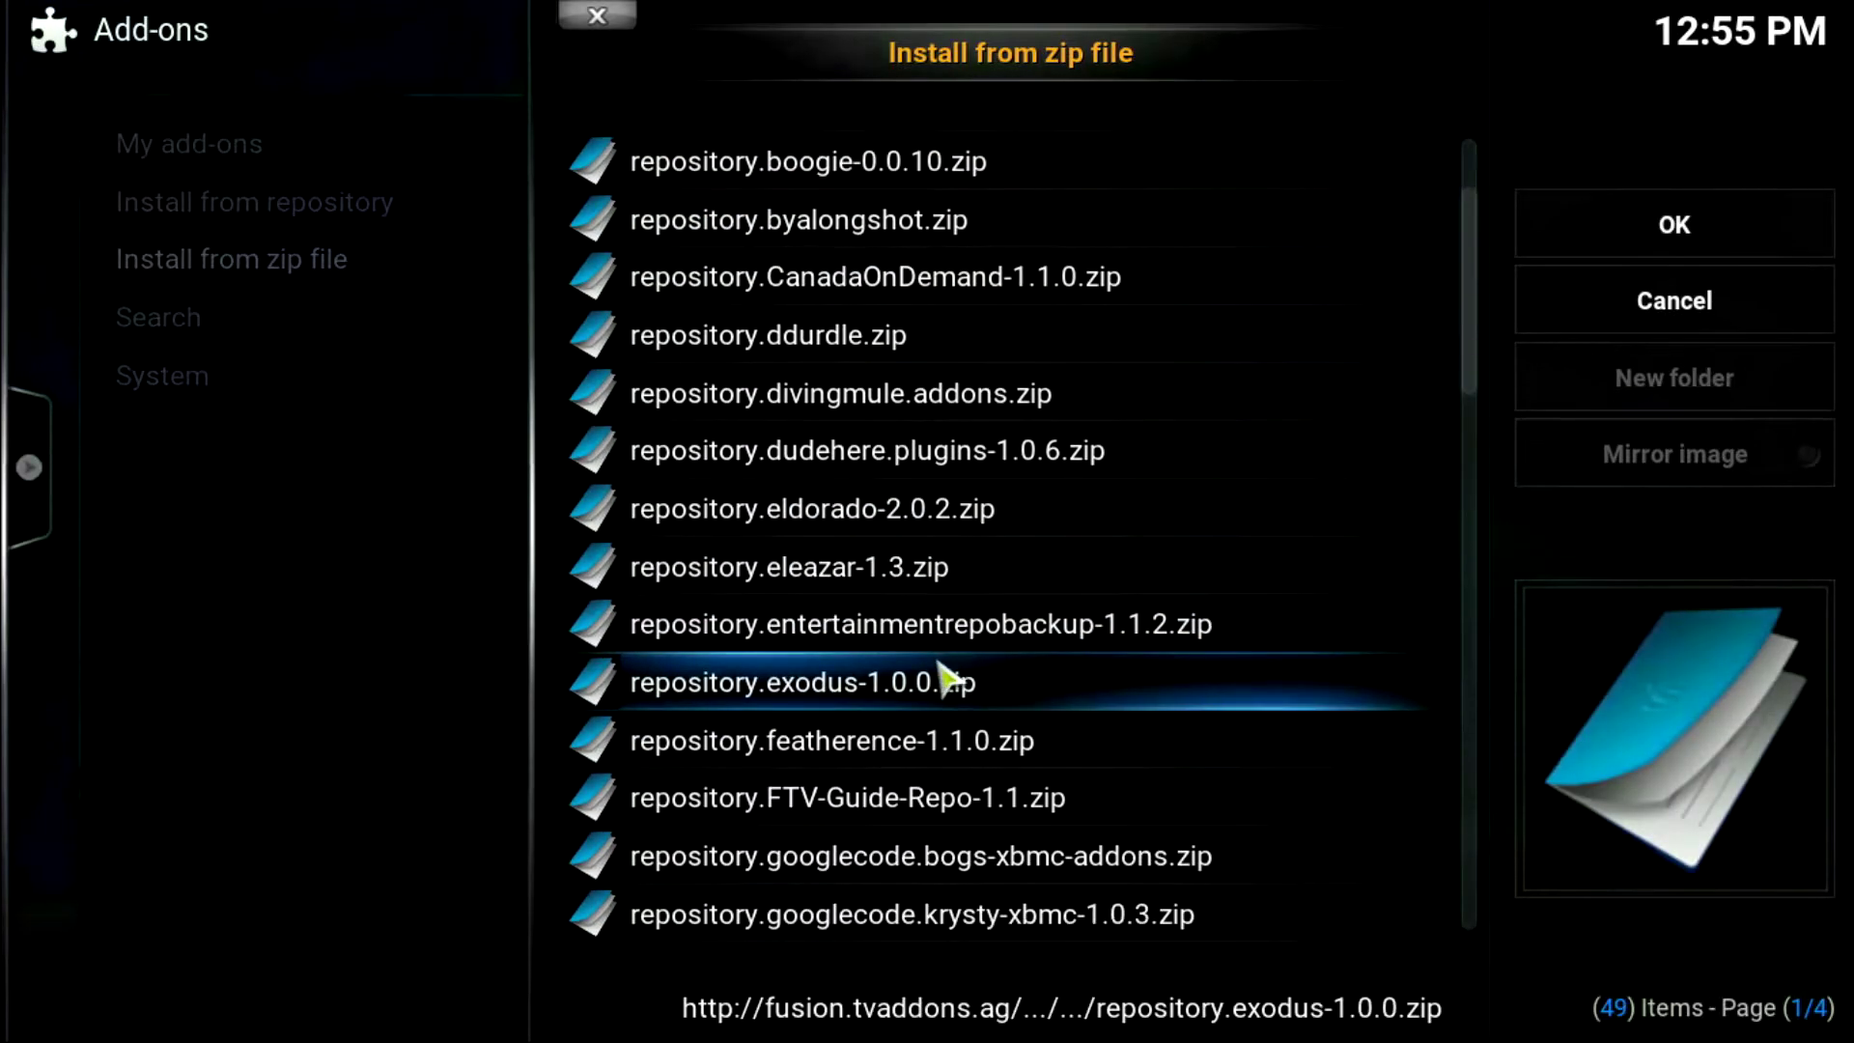
{"action": "key", "text": "Escape"}
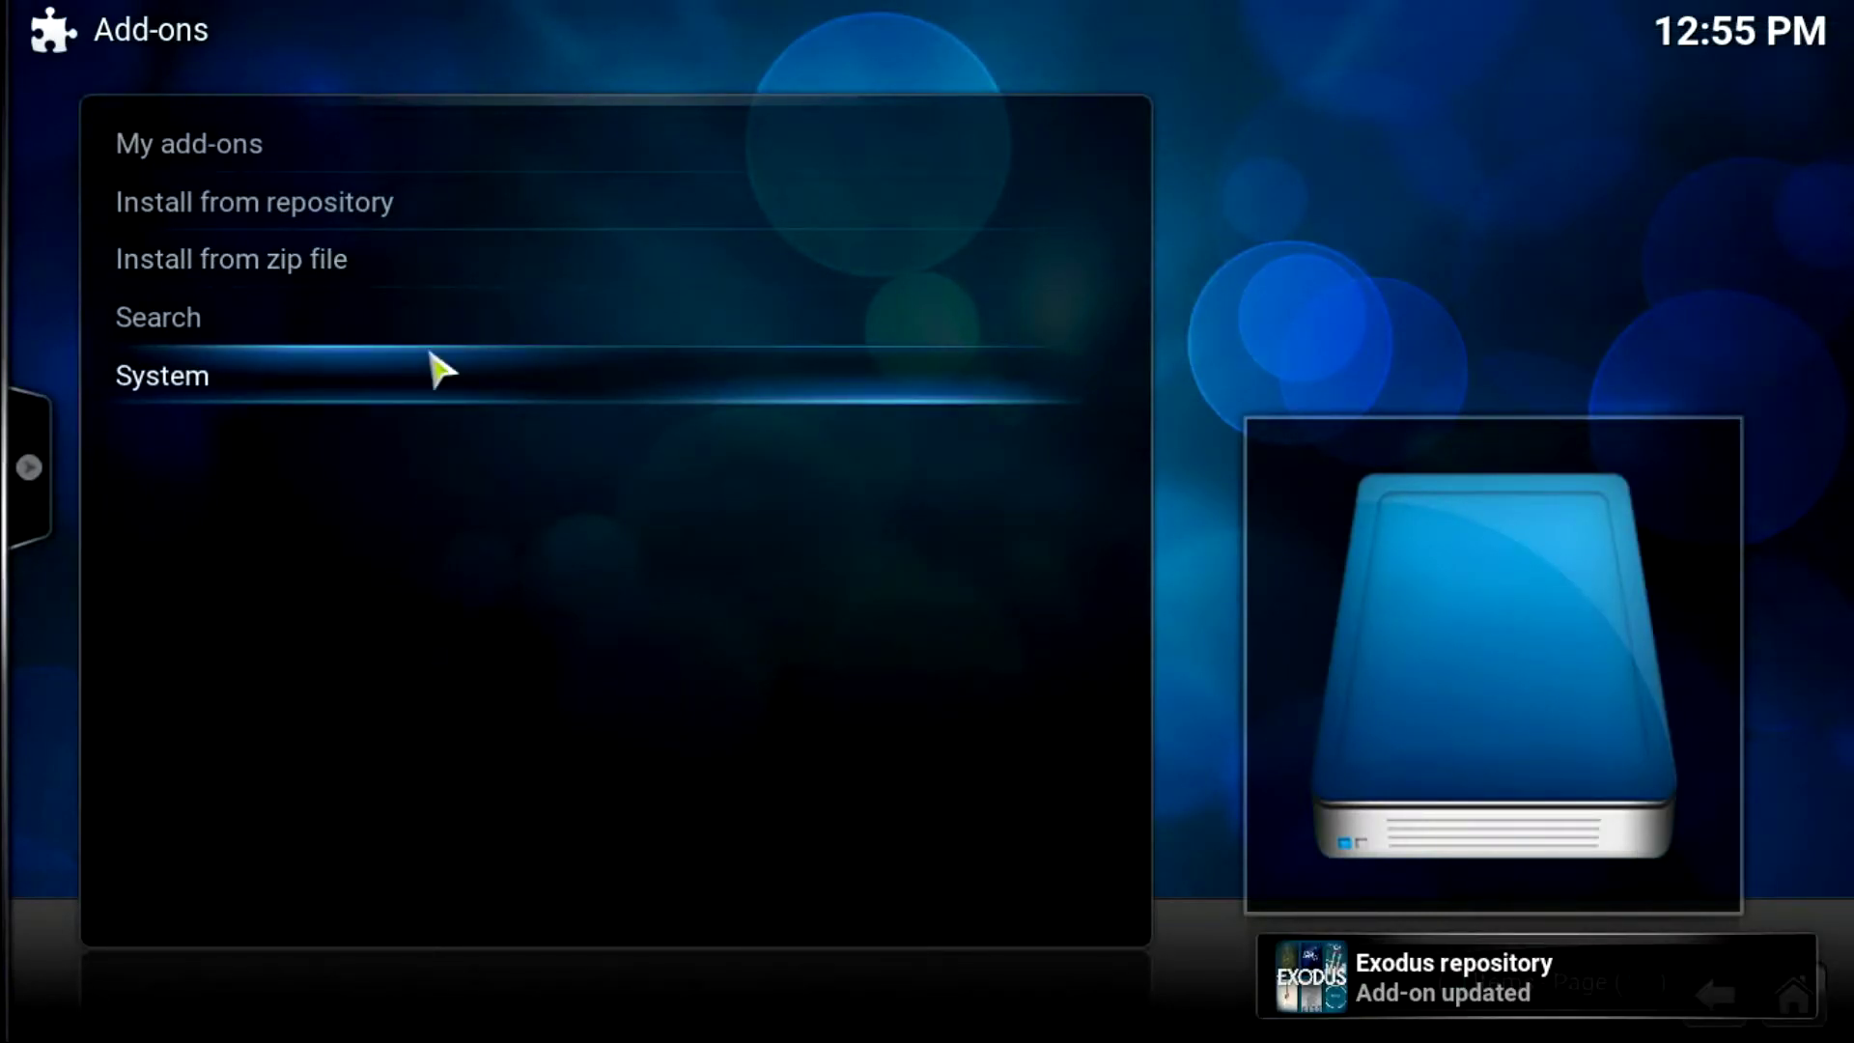
Step: Get the Exodus 1.3.2 video add-on from the Exodus repository, skipping the version change
{"action": "left_click", "coordinate": [425, 230]}
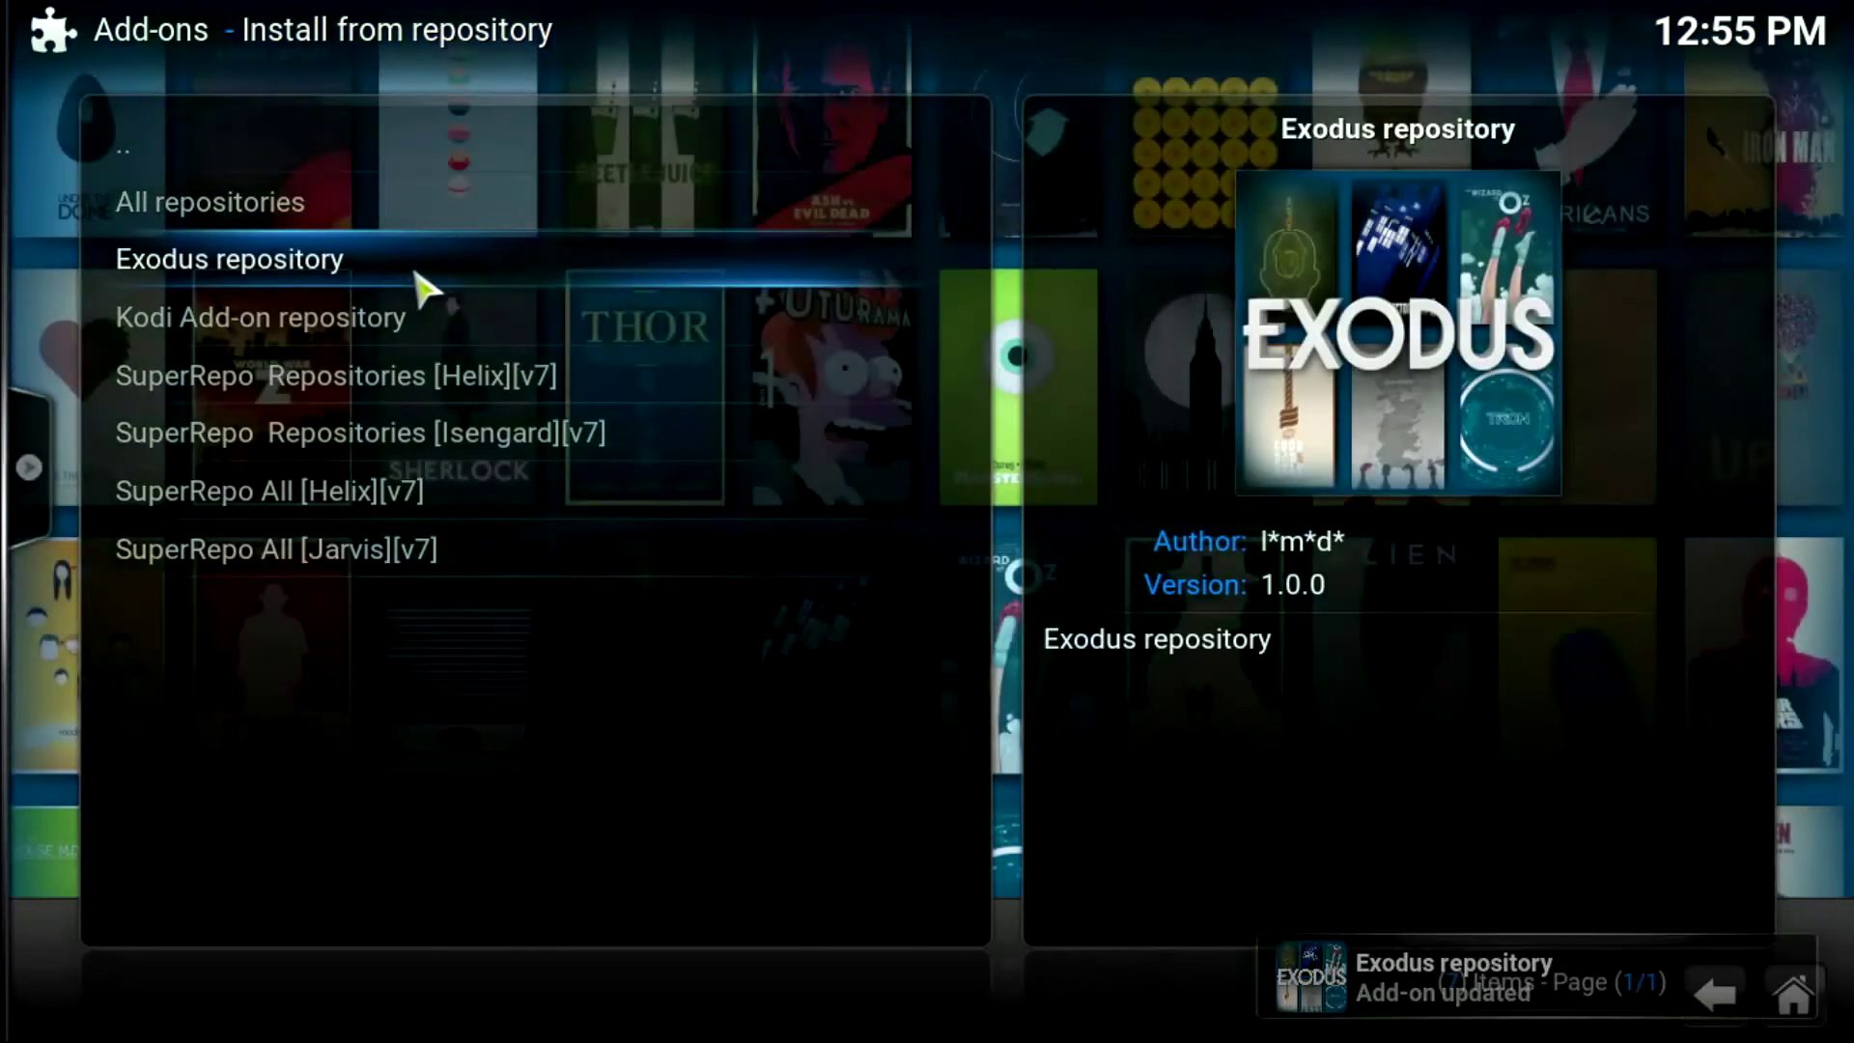
{"action": "left_click", "coordinate": [417, 273]}
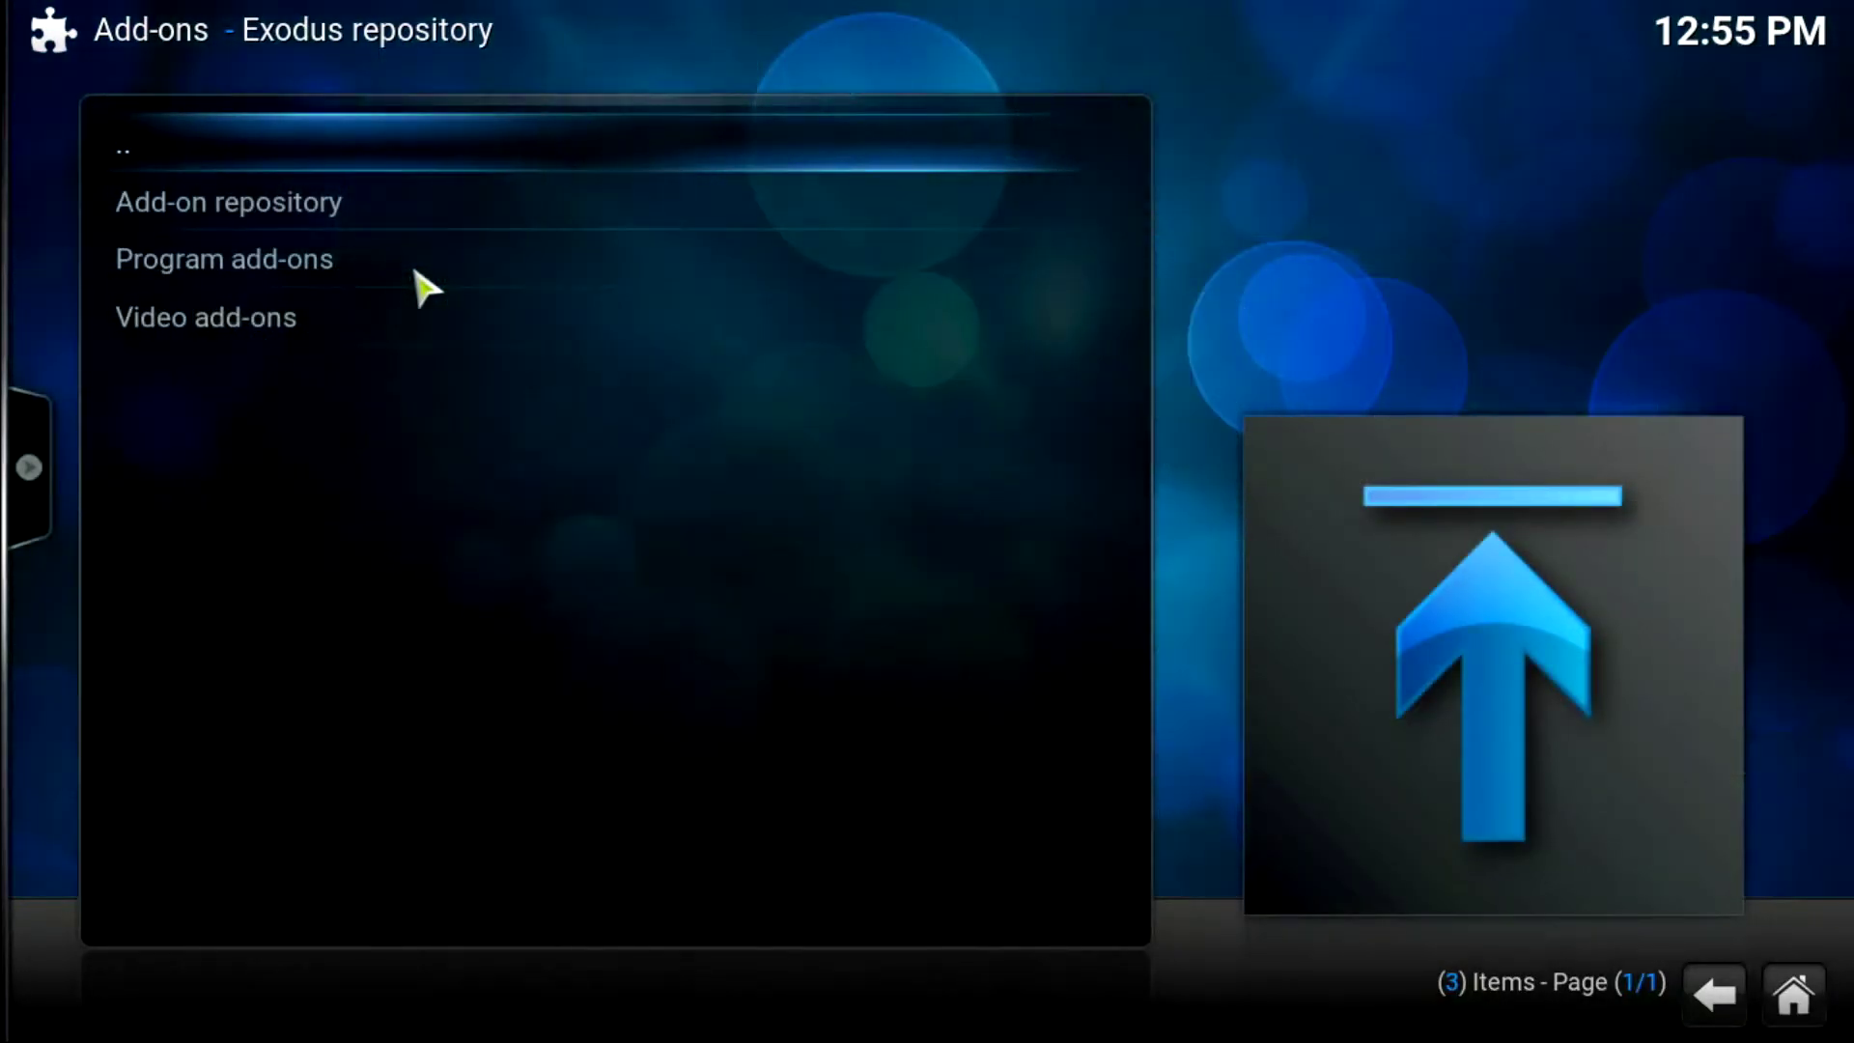
{"action": "left_click", "coordinate": [365, 328]}
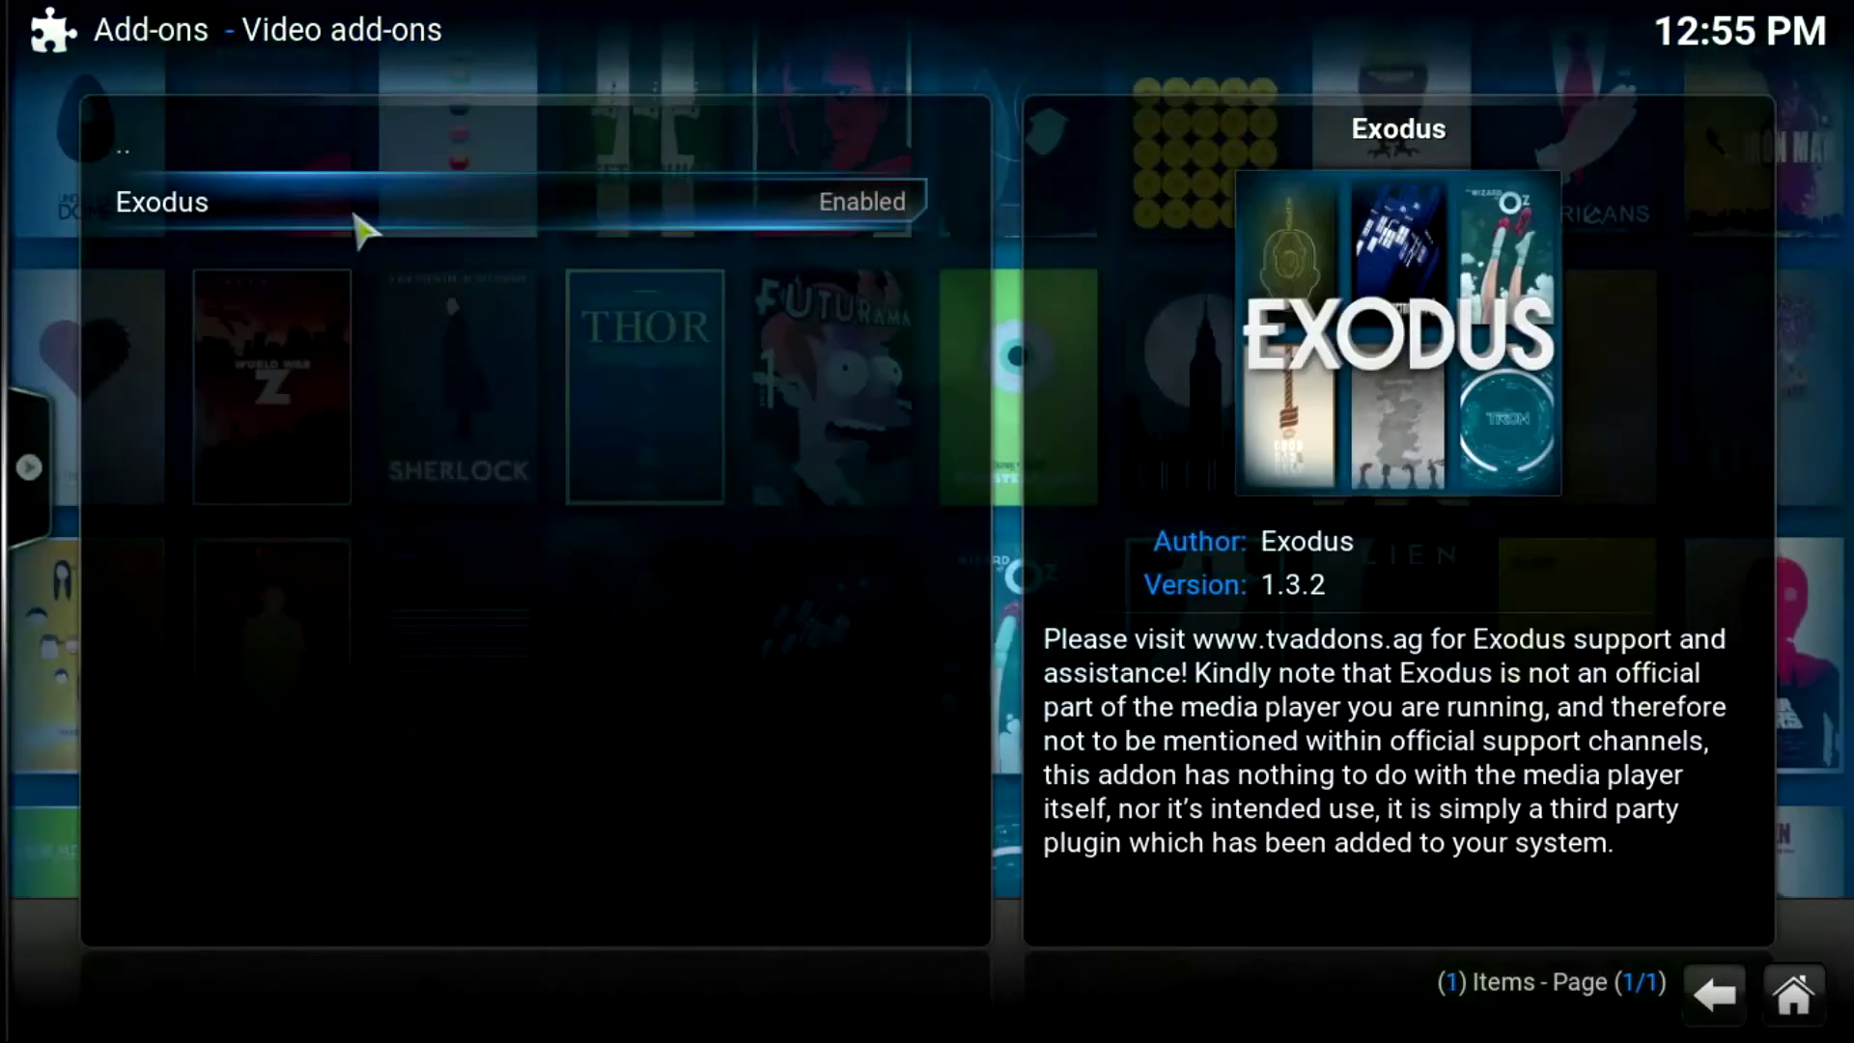
{"action": "left_click", "coordinate": [364, 231]}
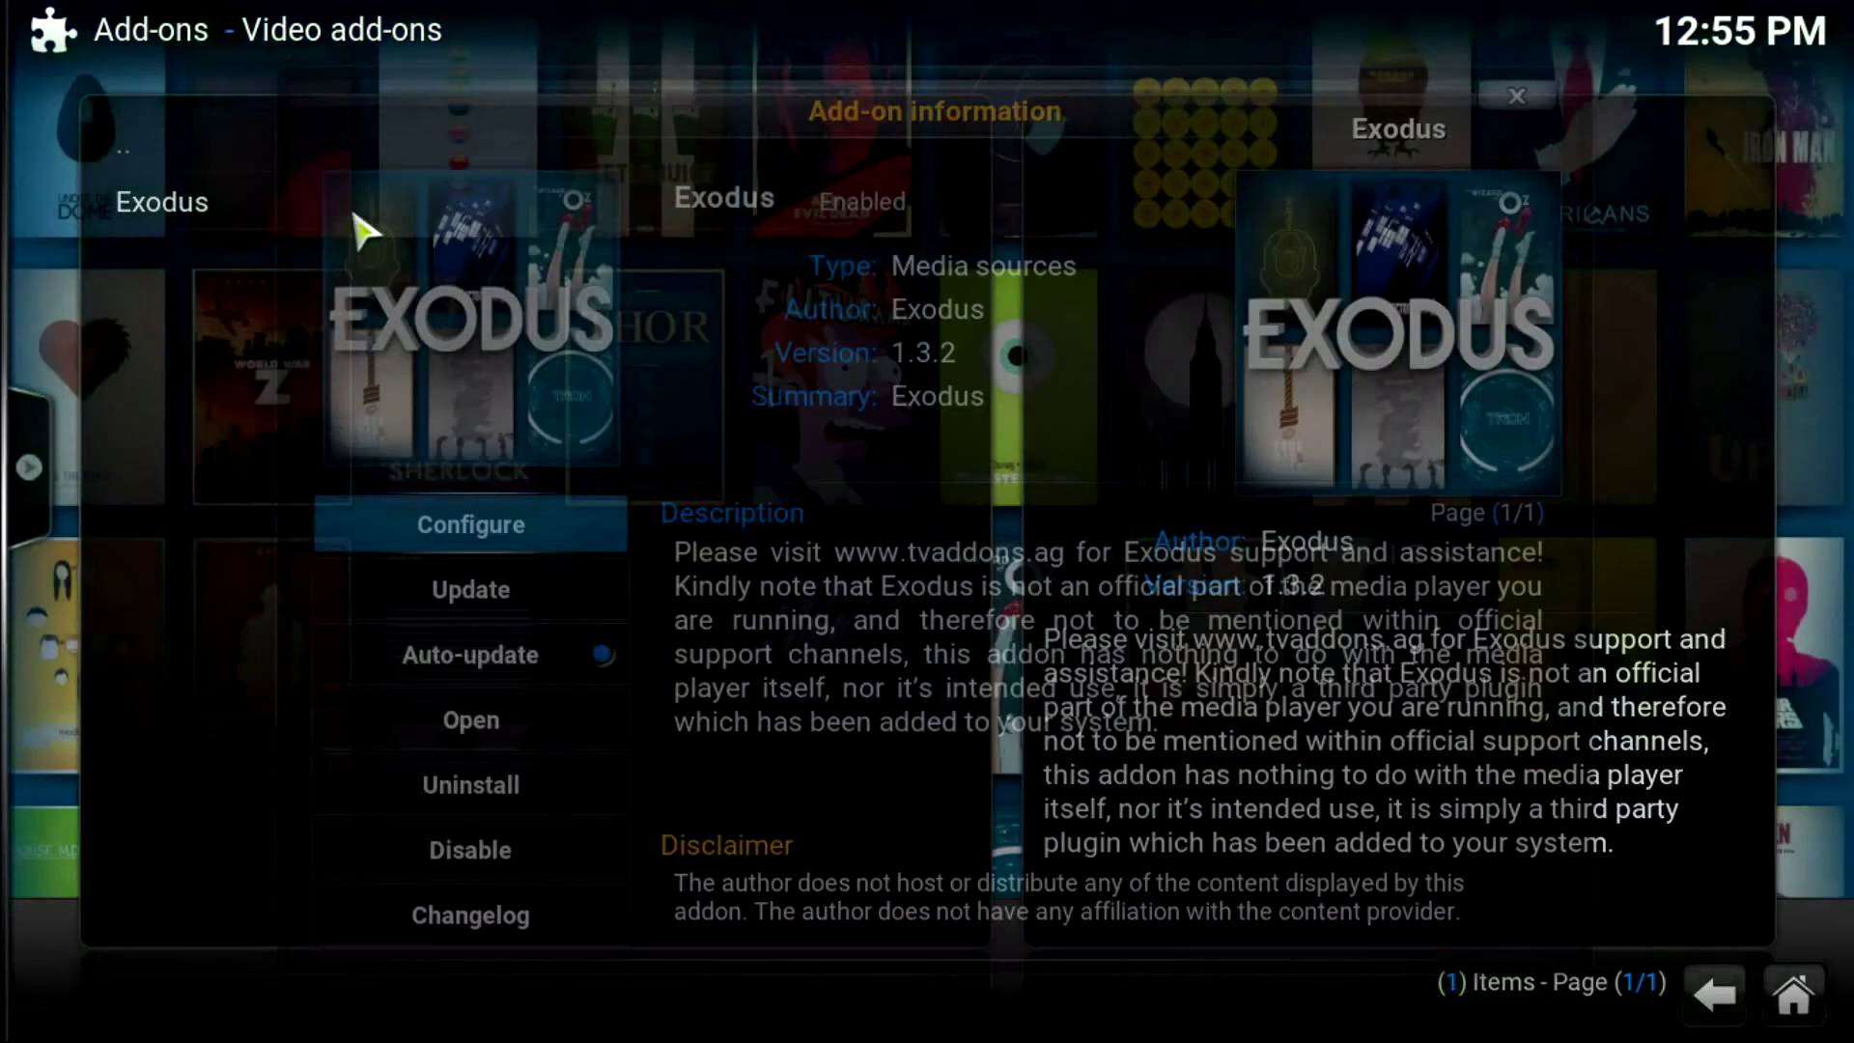
{"action": "left_click", "coordinate": [464, 594]}
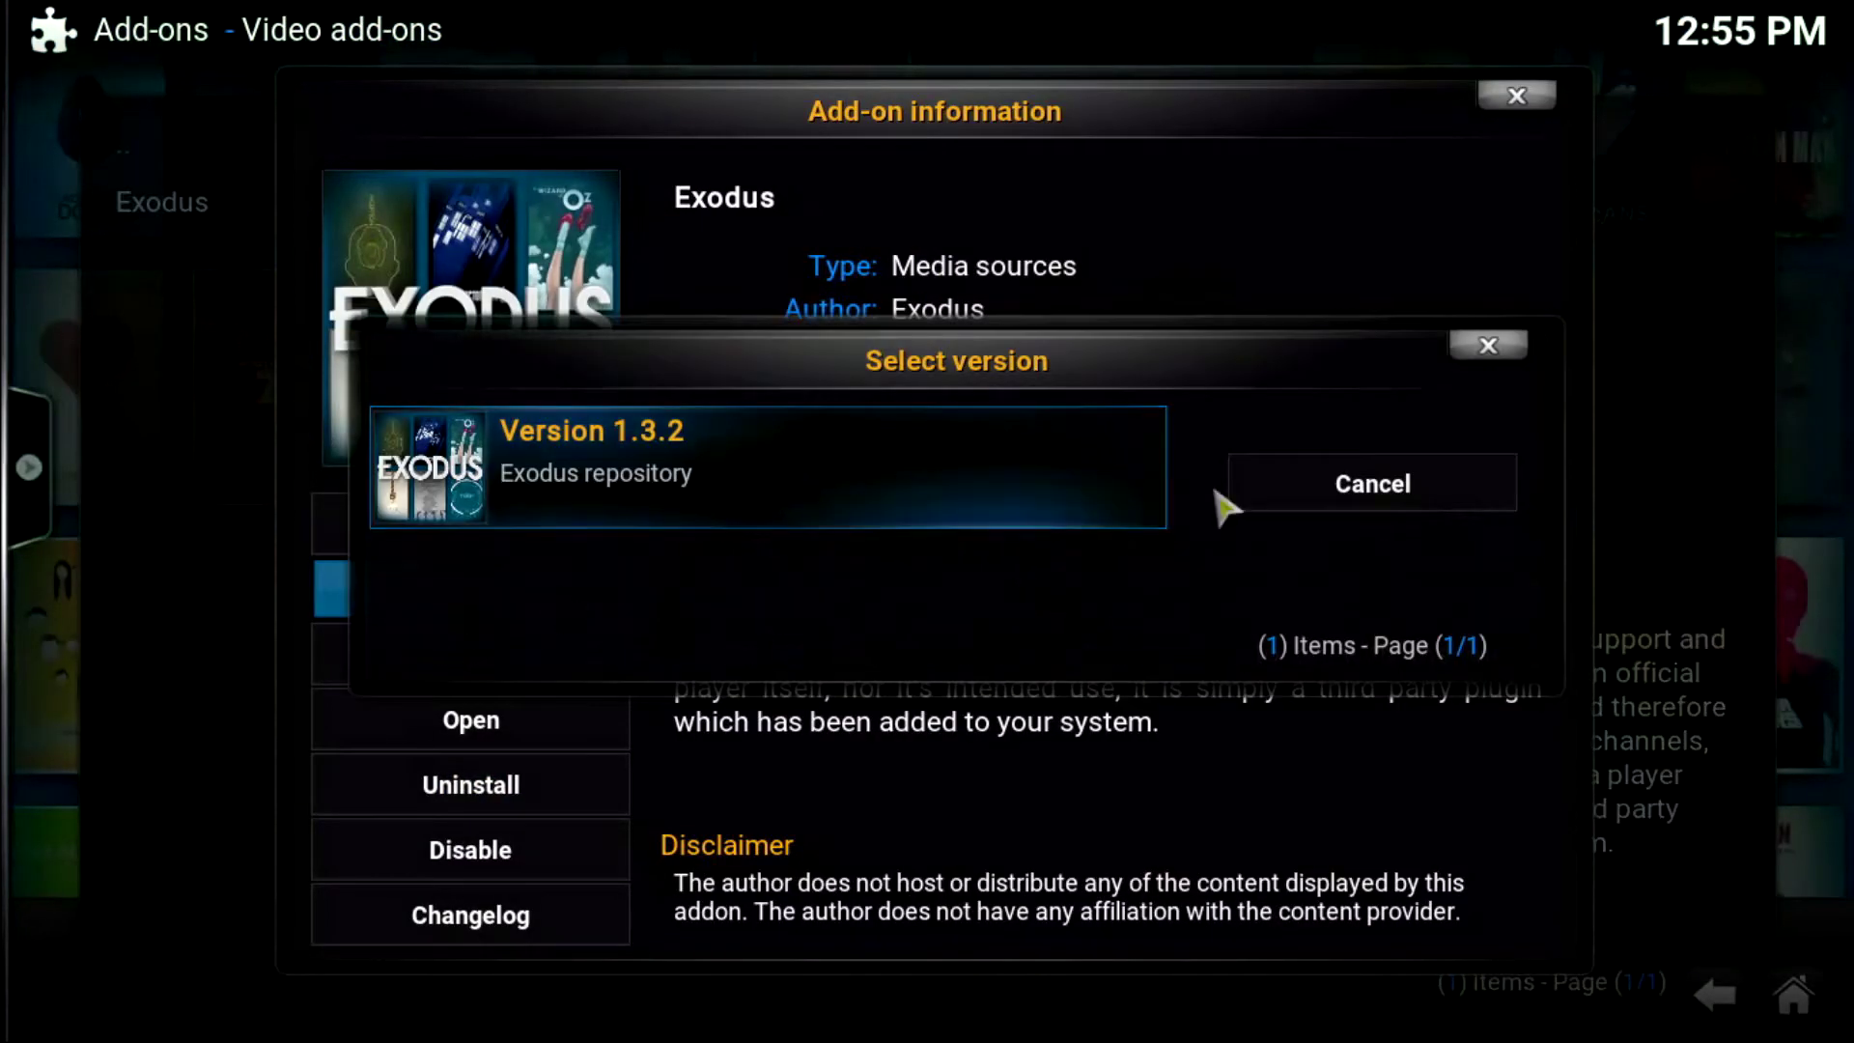
{"action": "left_click", "coordinate": [1294, 488]}
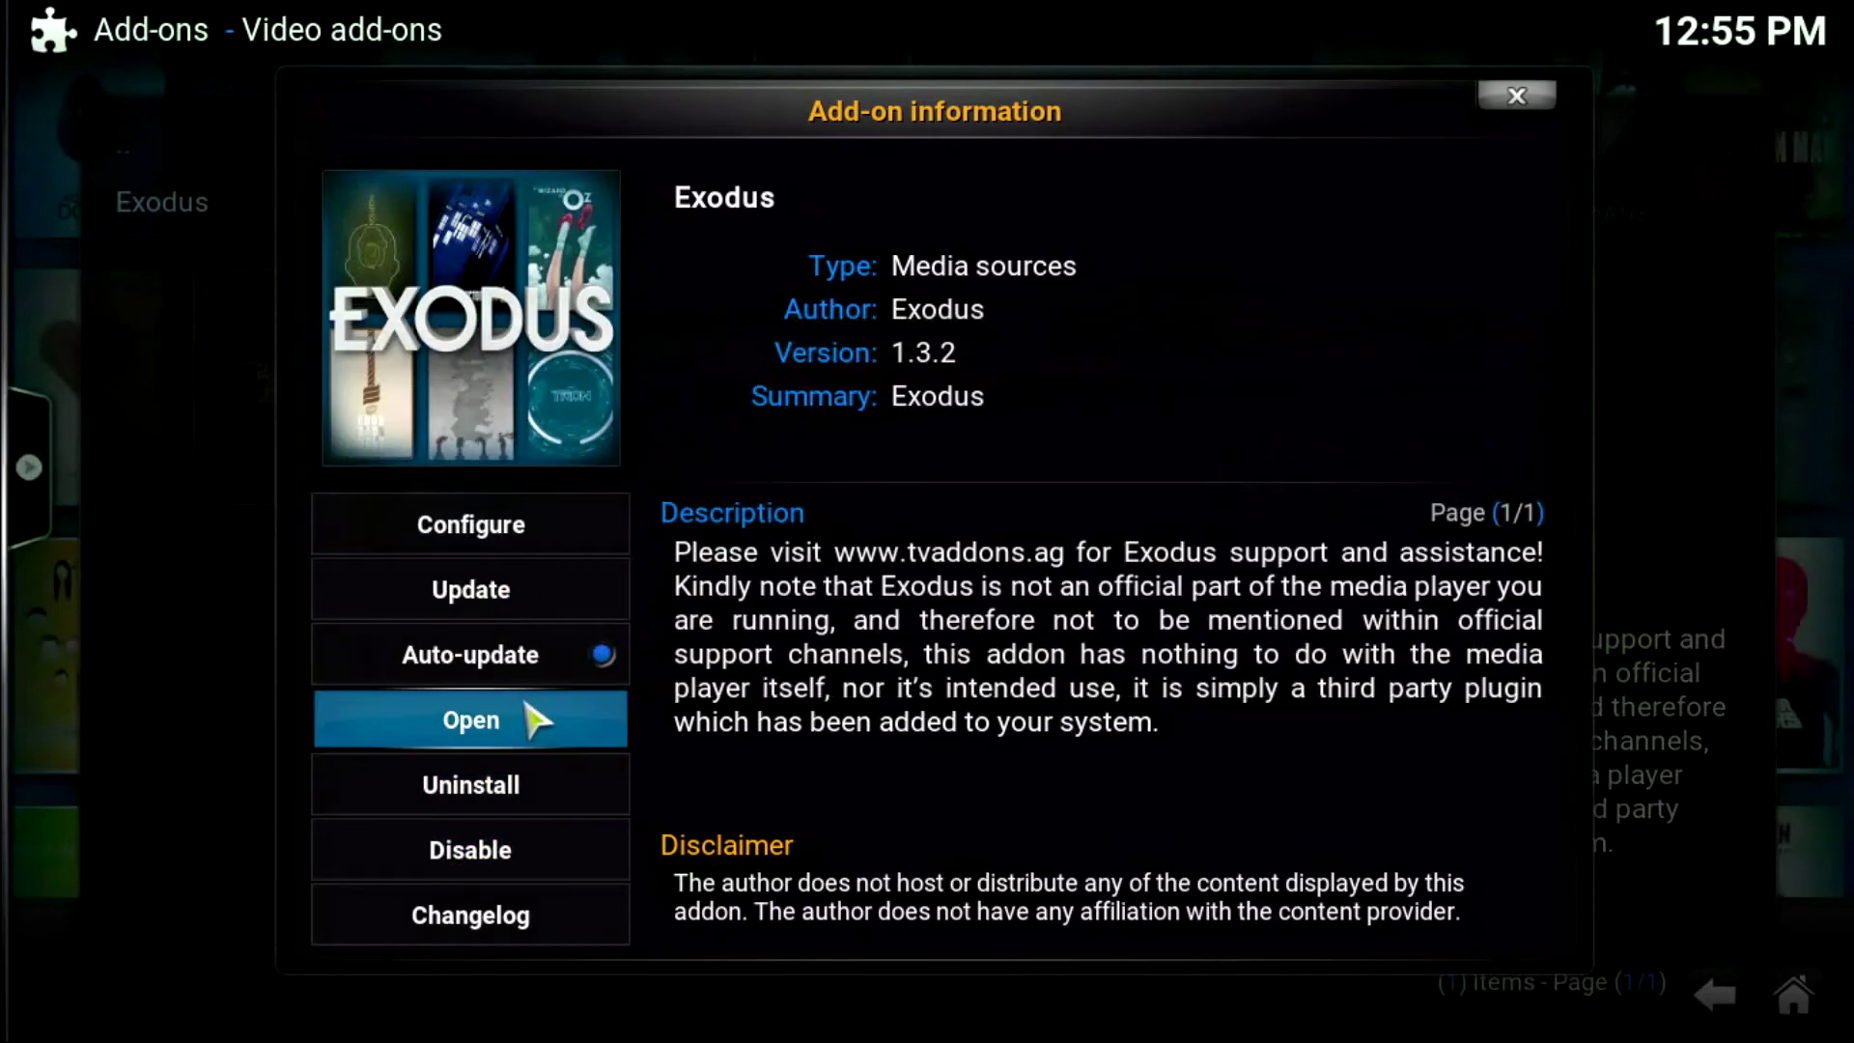
{"action": "left_click", "coordinate": [1526, 99]}
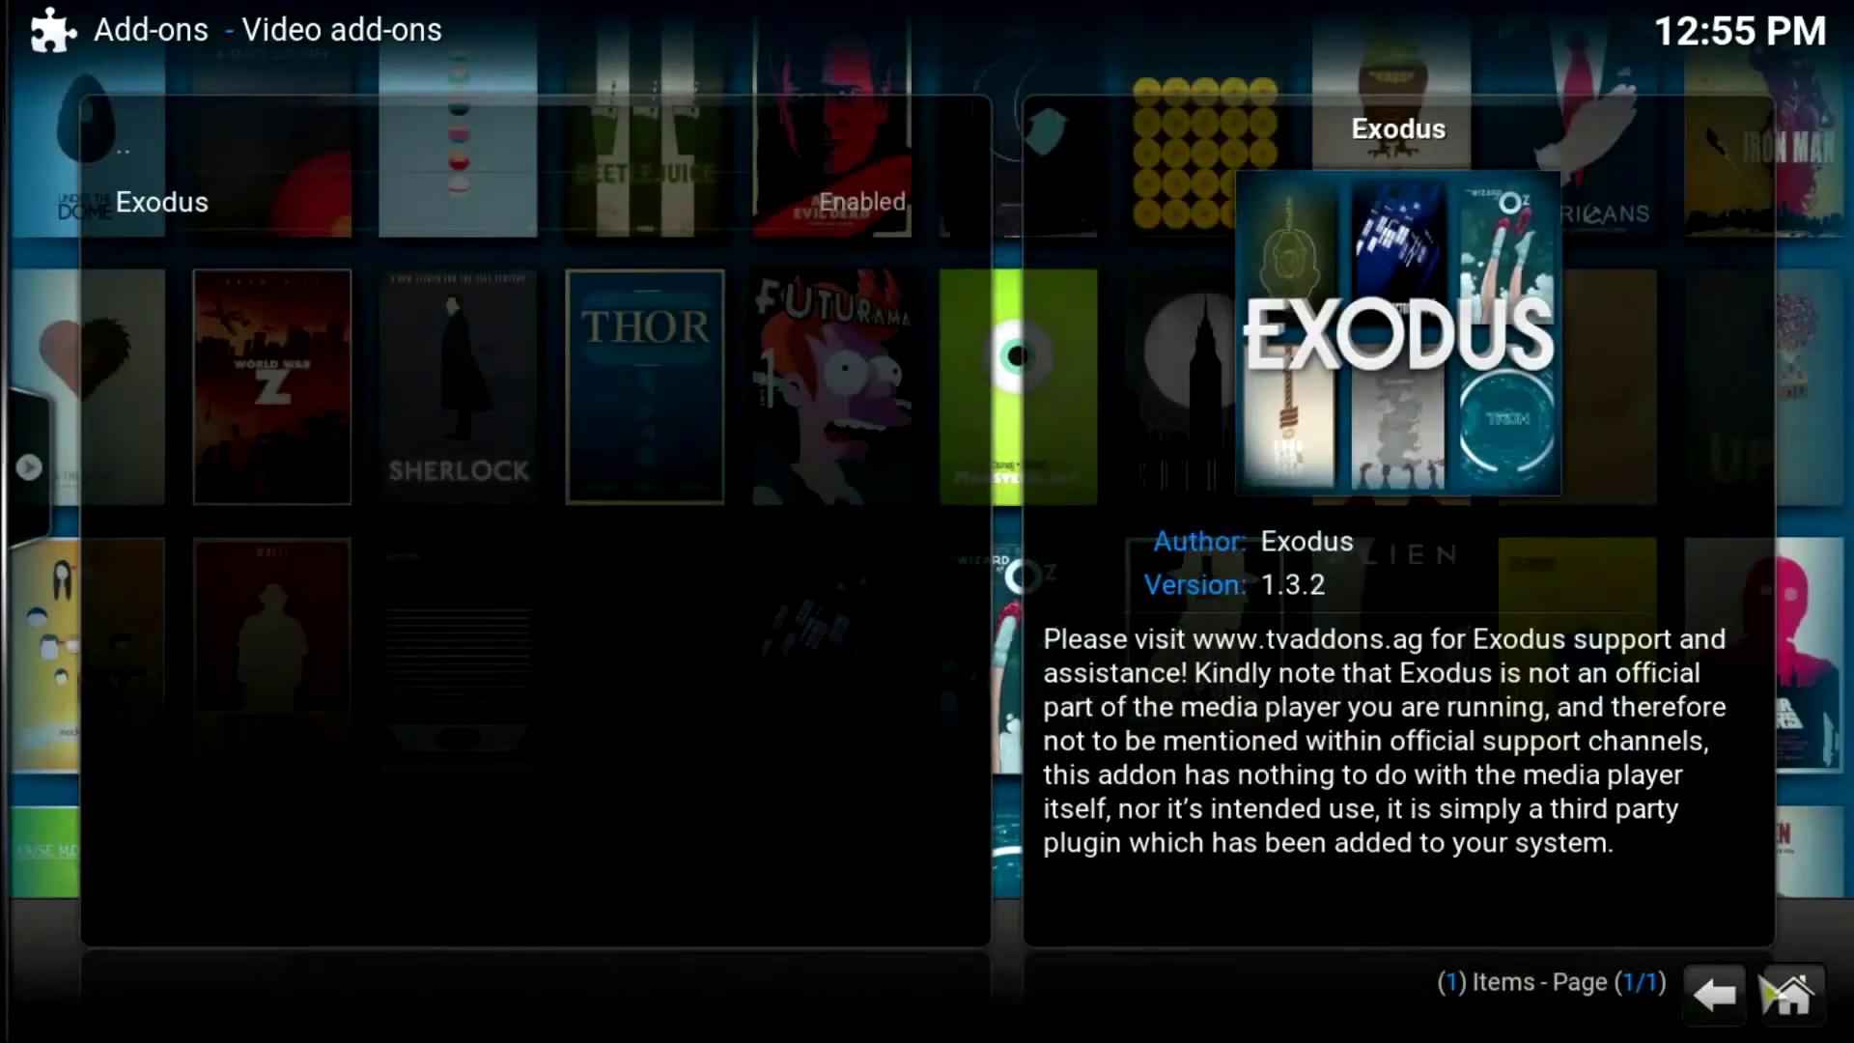
Step: Launch Exodus from Videos > Add-ons to reach its main menu
{"action": "left_click", "coordinate": [1790, 1012]}
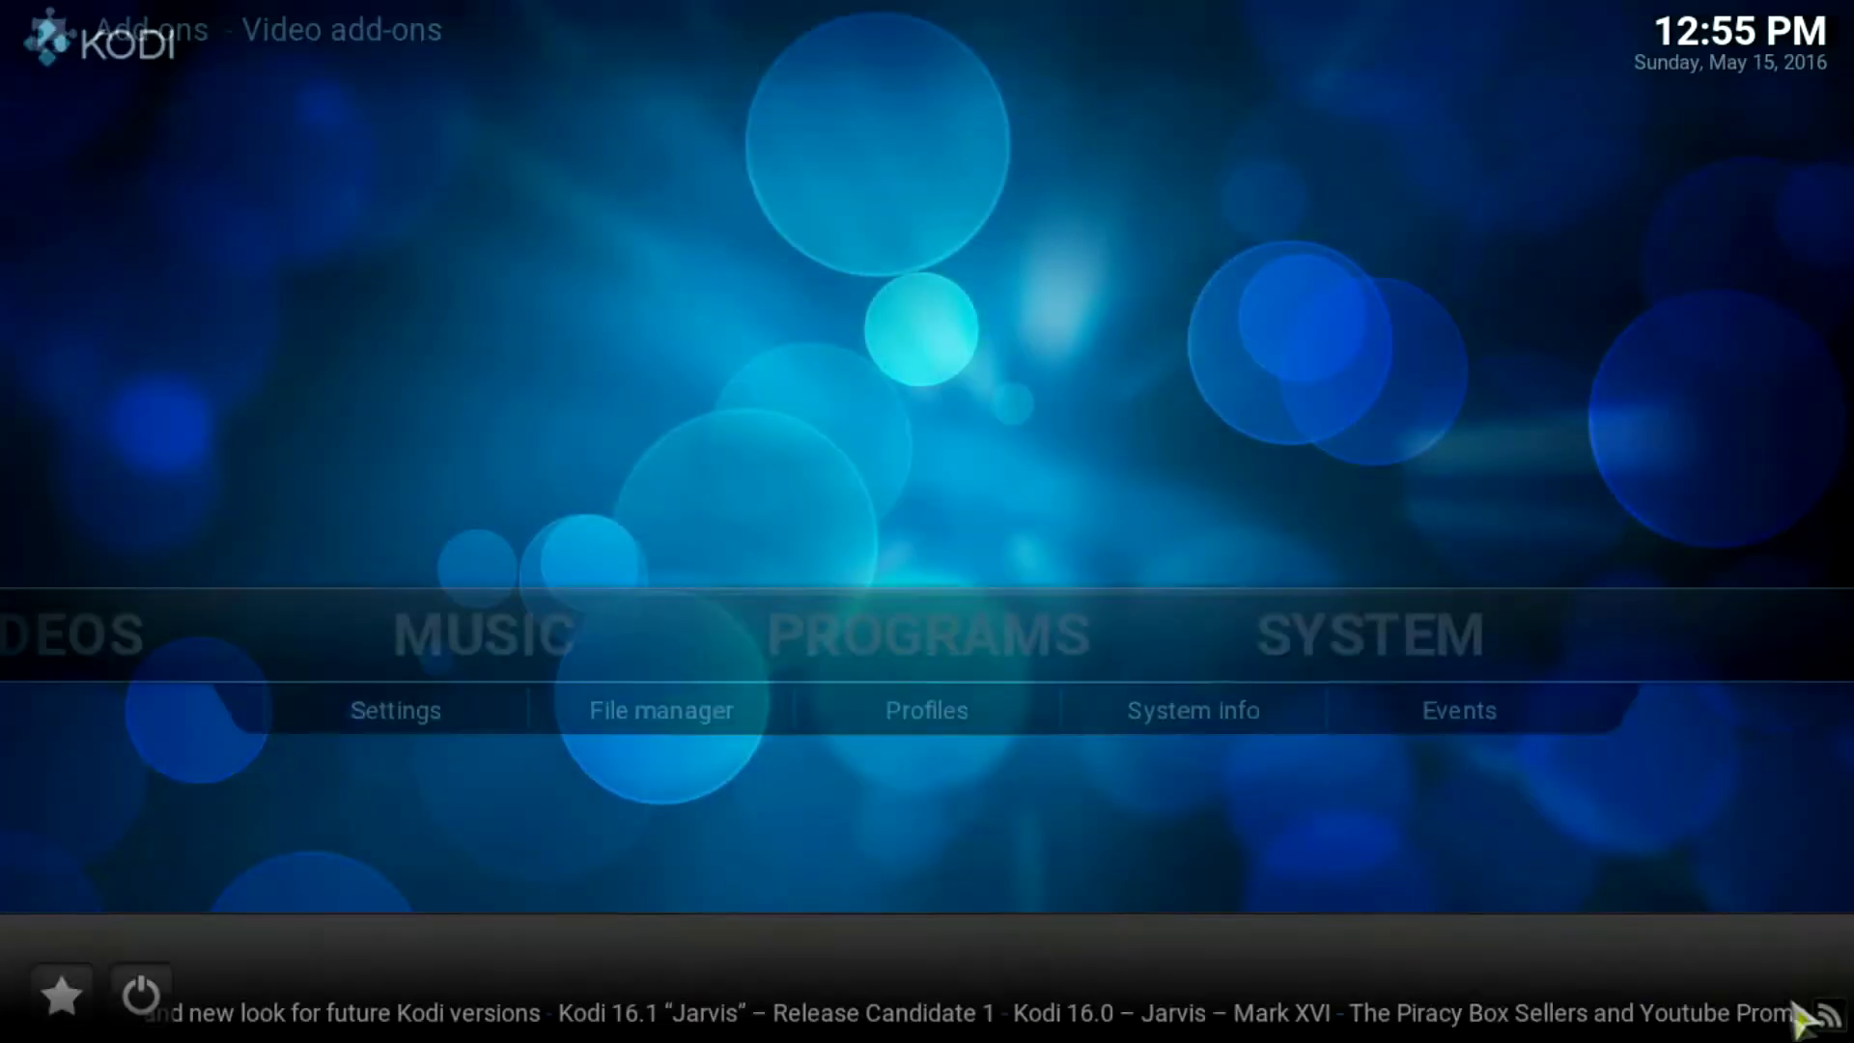
{"action": "mouse_move", "coordinate": [124, 640]}
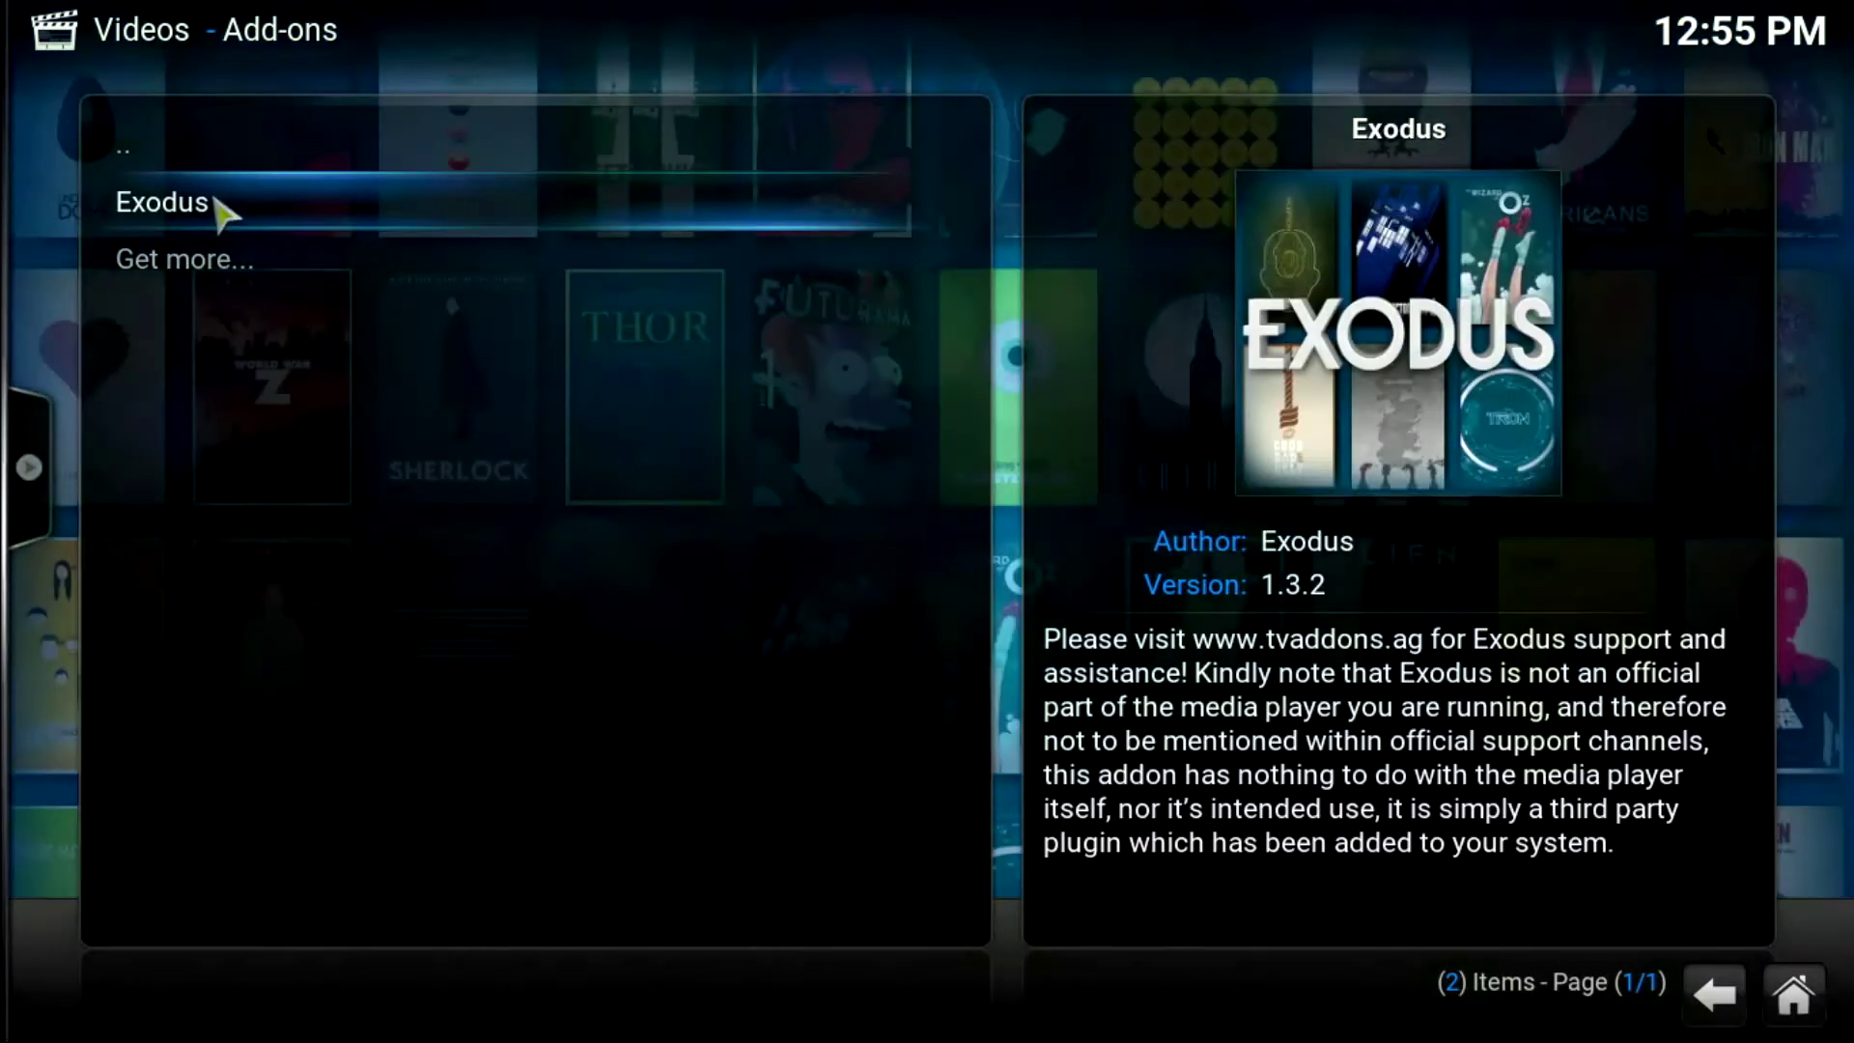
{"action": "left_click", "coordinate": [218, 211]}
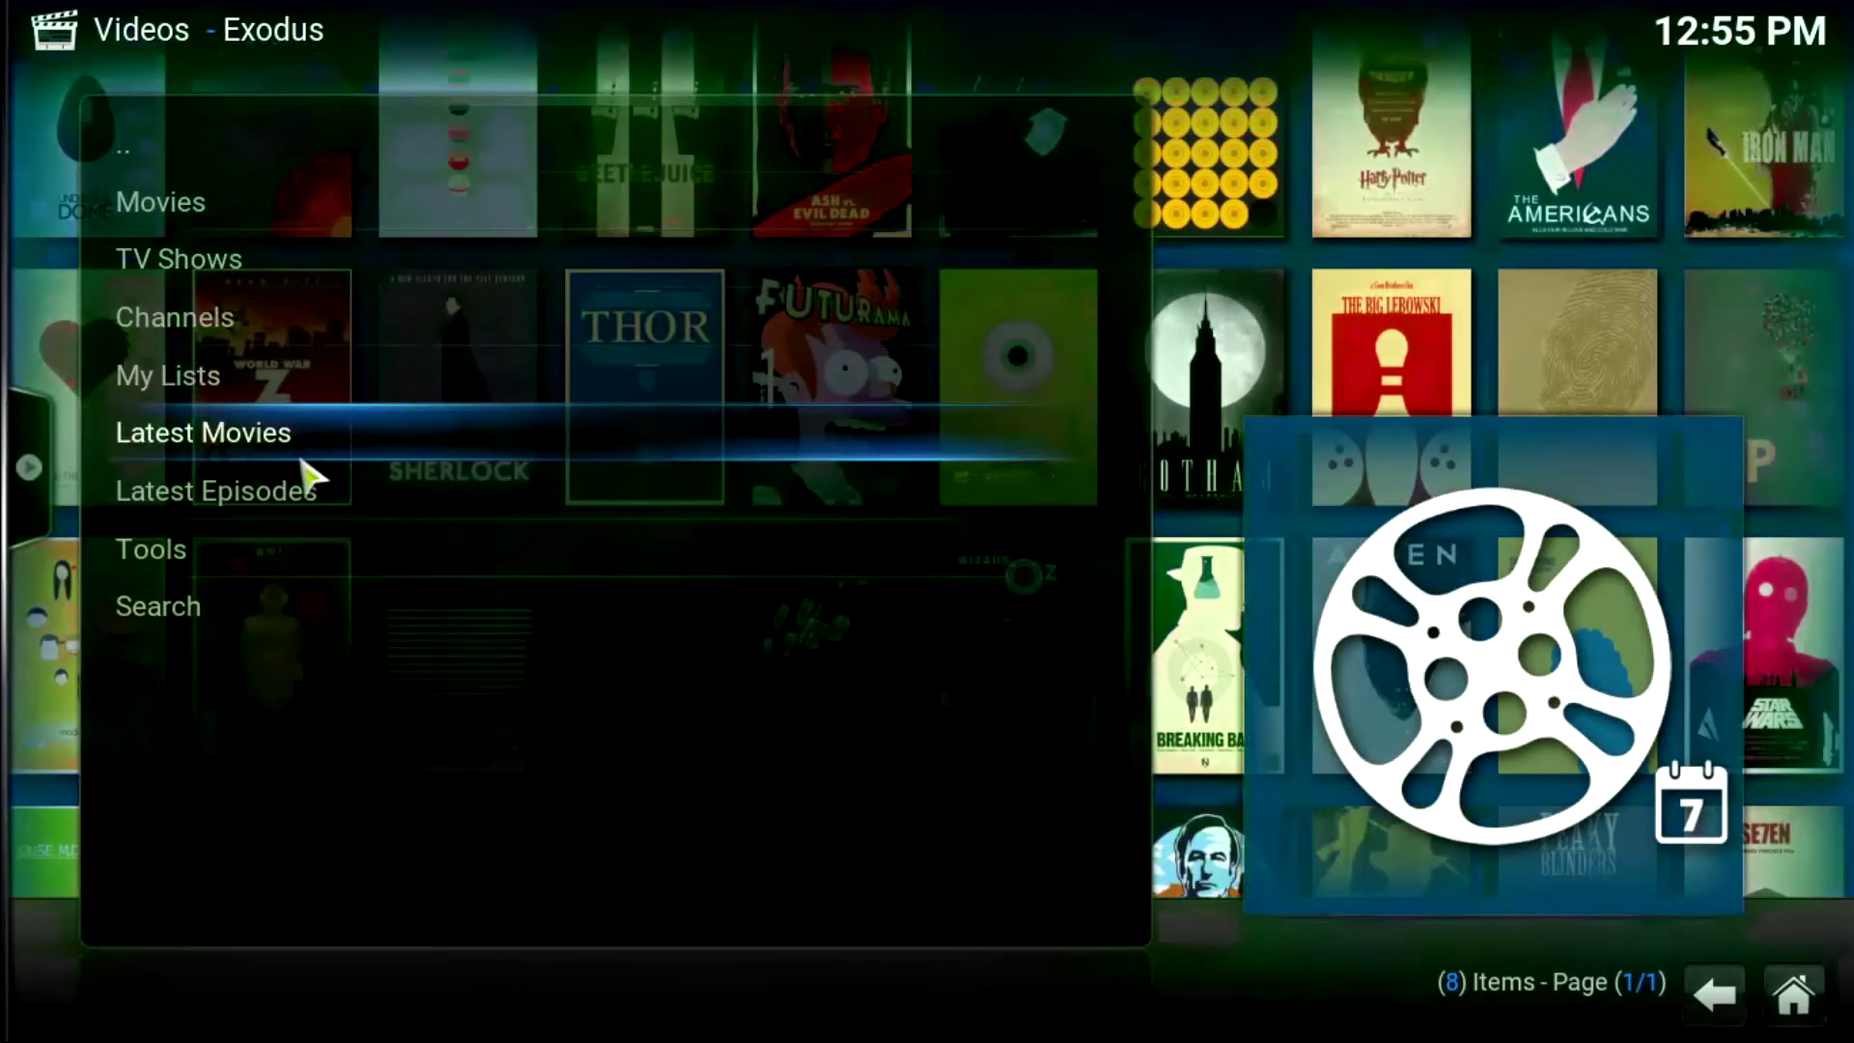
Step: Load Exodus's Latest Episodes and try fetching sources for Silicon Valley 3x04
{"action": "left_click", "coordinate": [288, 512]}
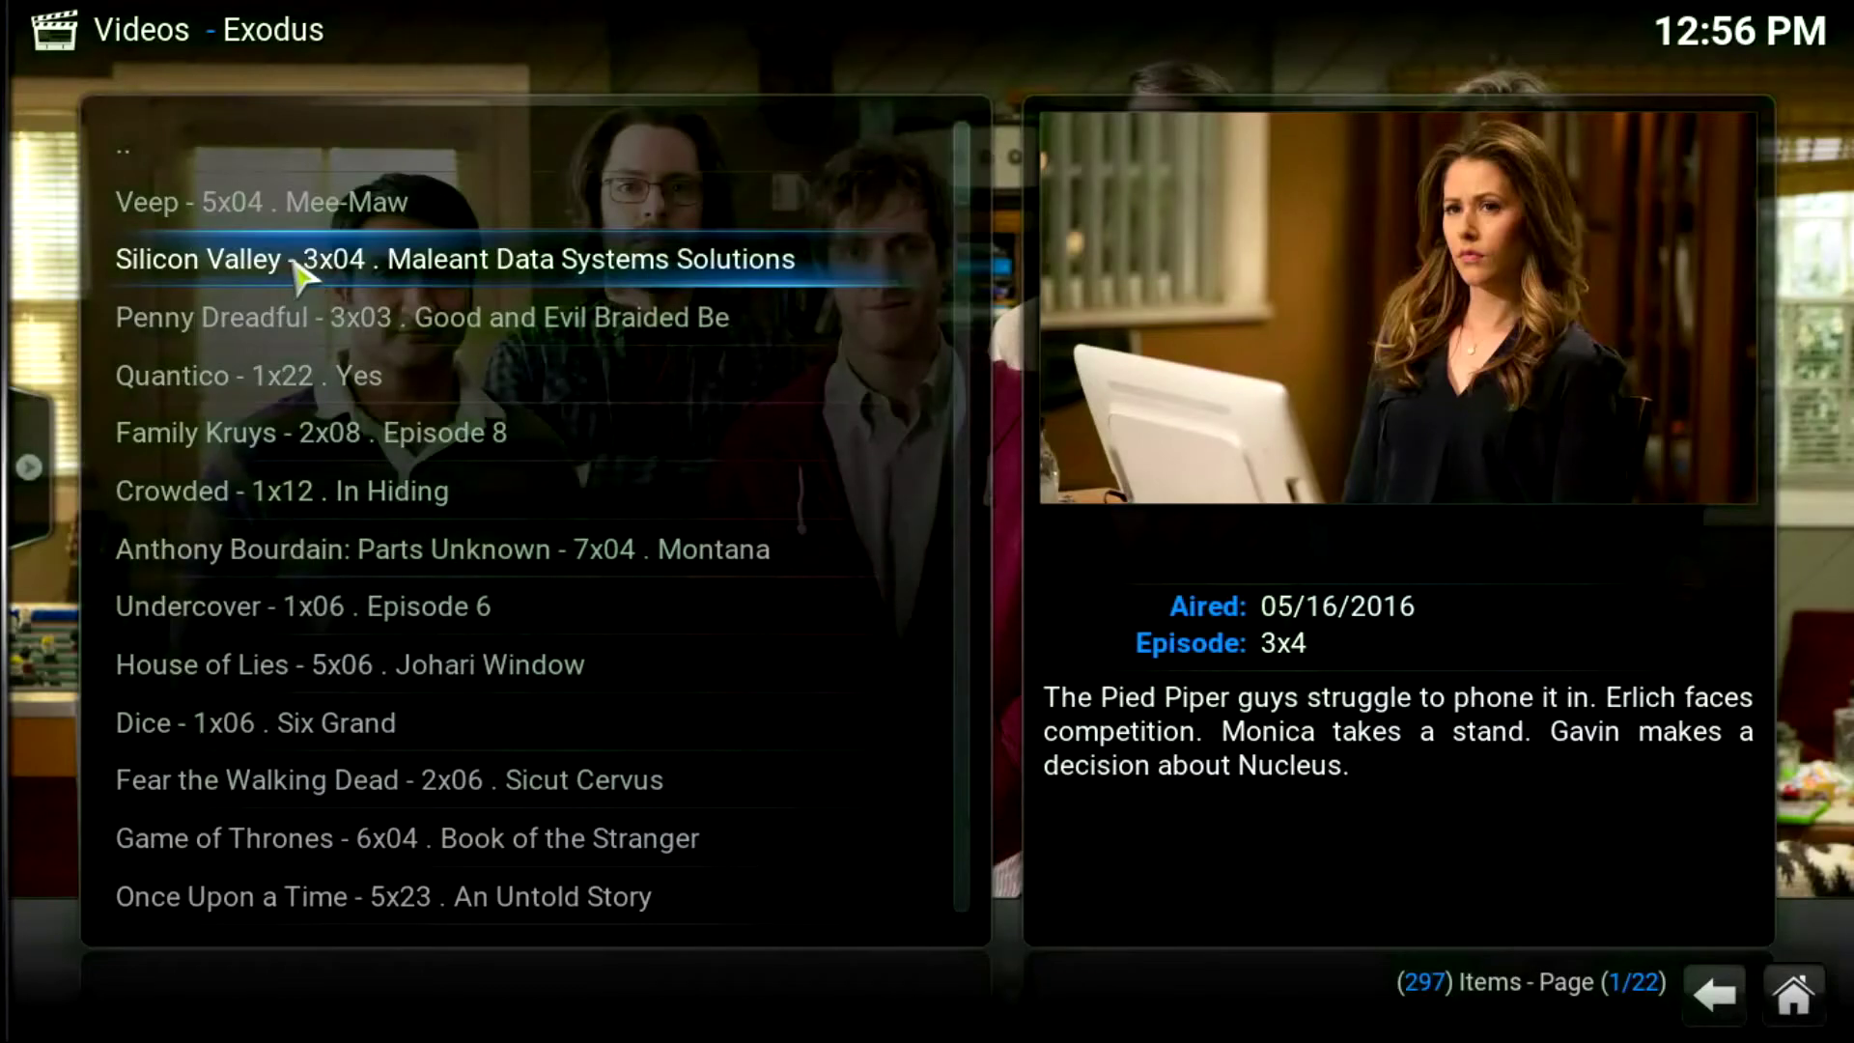
{"action": "left_click", "coordinate": [296, 270]}
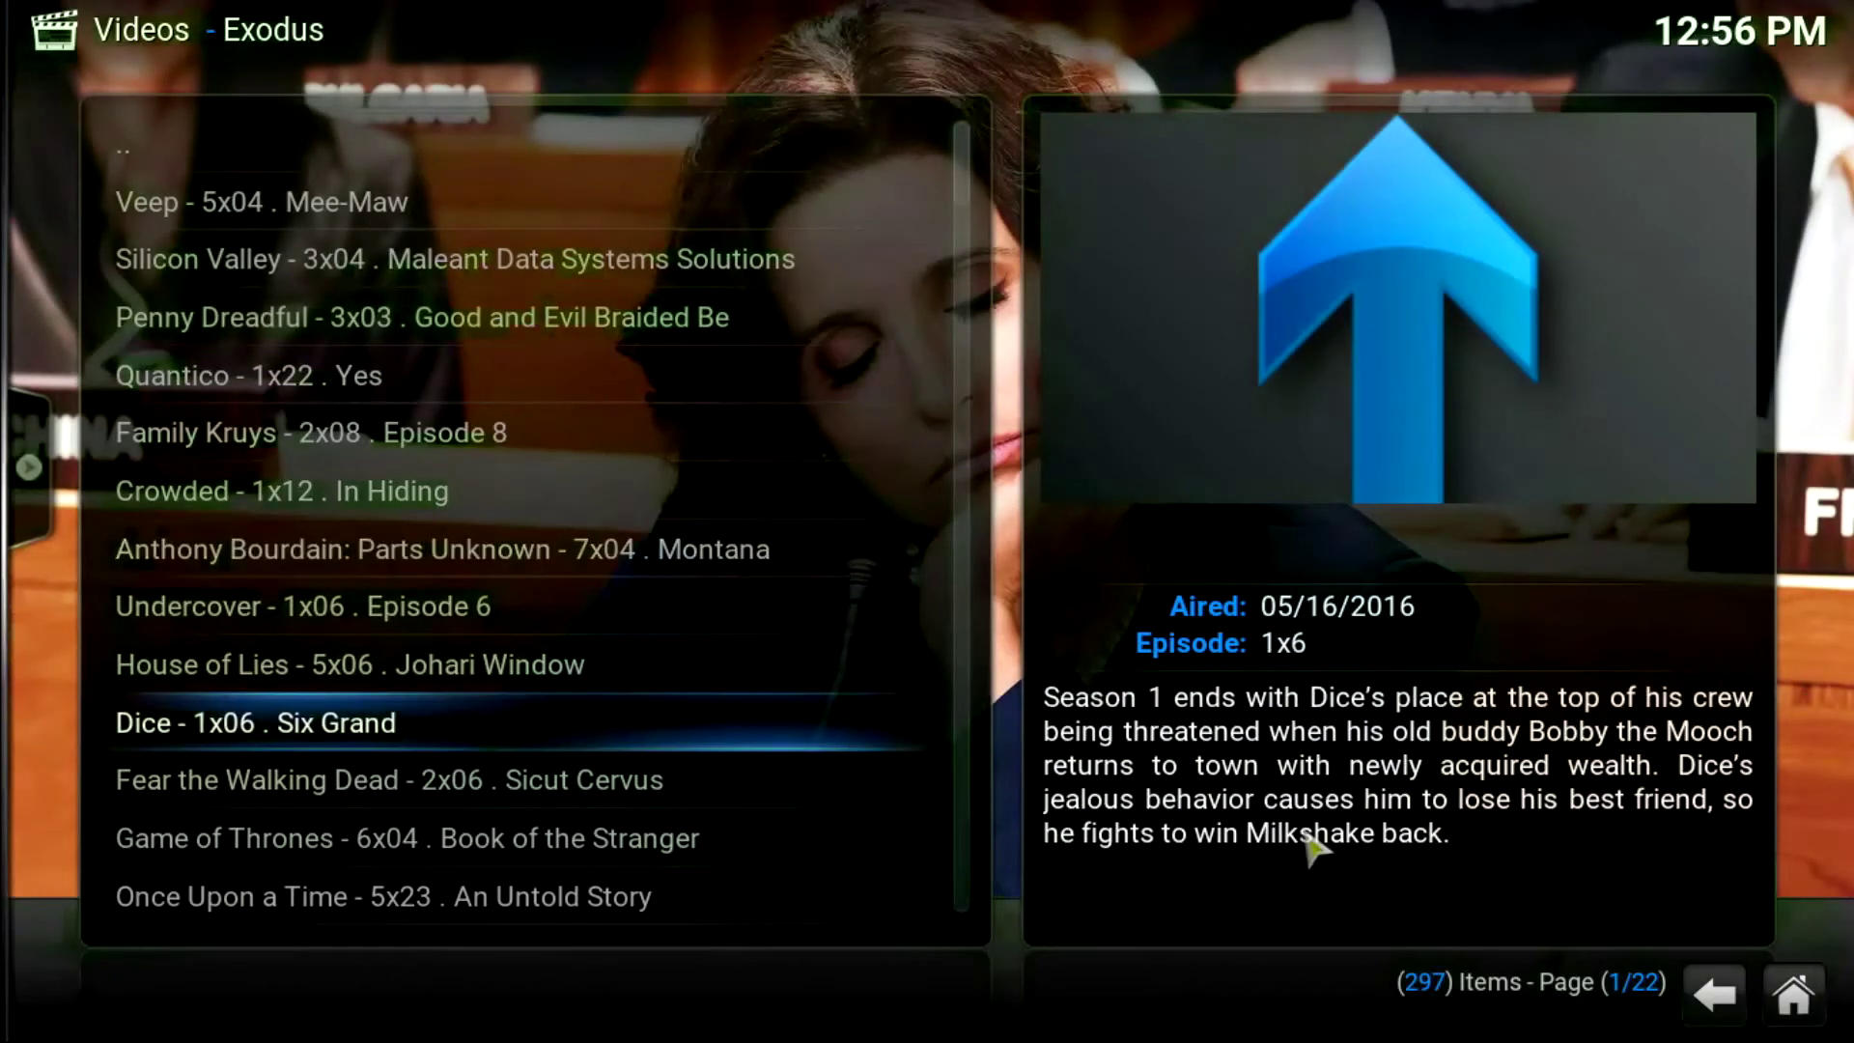
Step: Go back to the Exodus main menu and open Movies > Most Popular
{"action": "left_click", "coordinate": [1714, 995]}
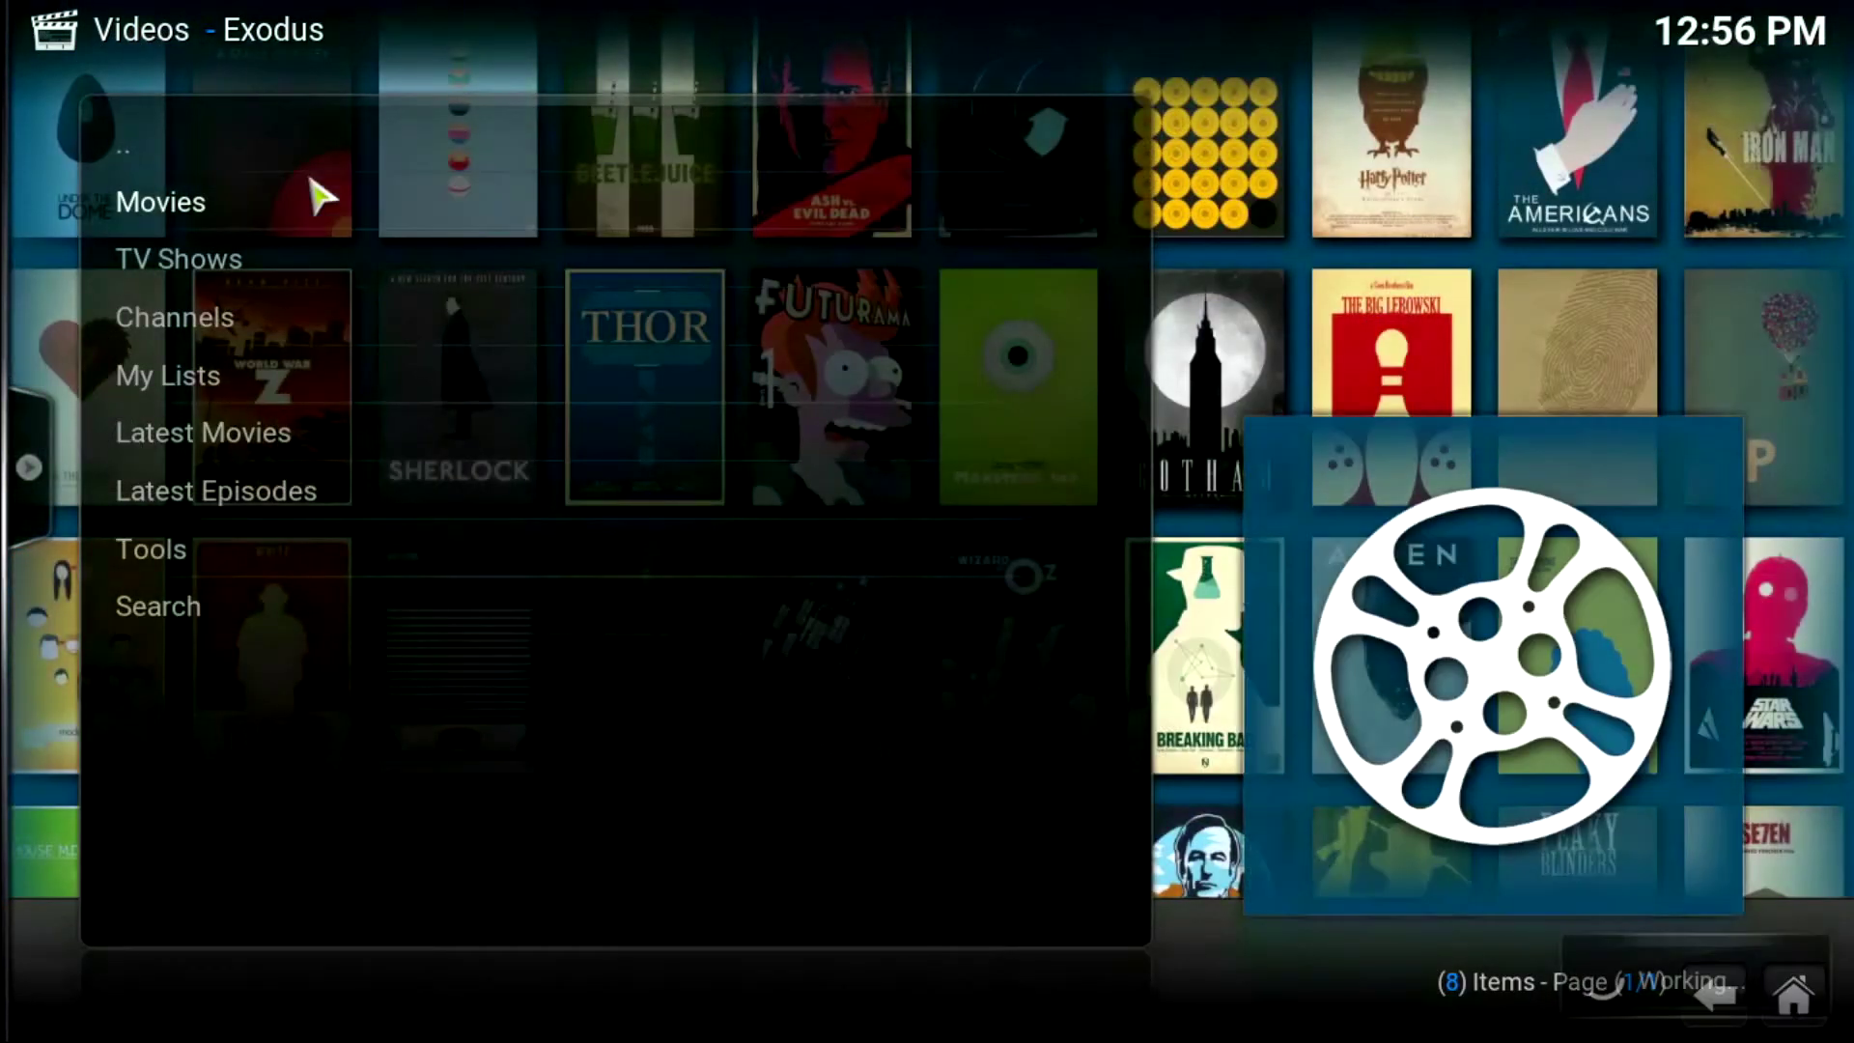
{"action": "left_click", "coordinate": [326, 201]}
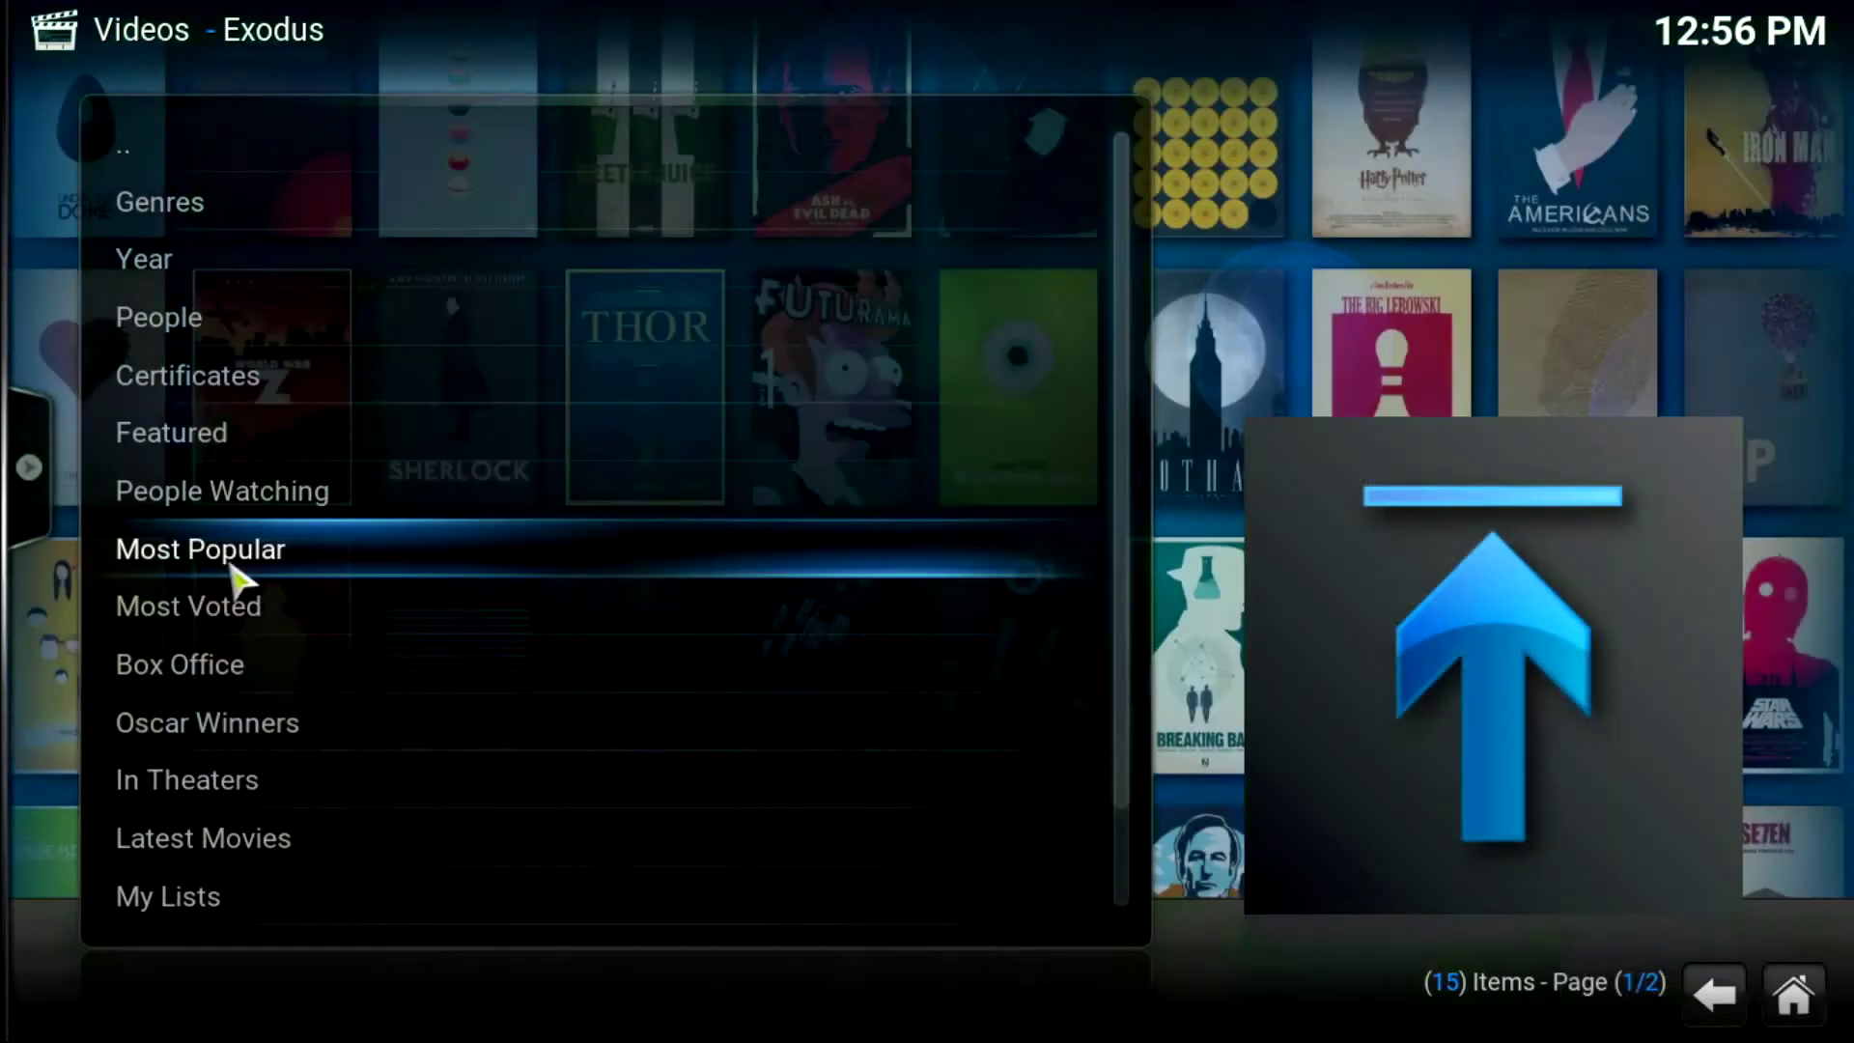
{"action": "left_click", "coordinate": [232, 568]}
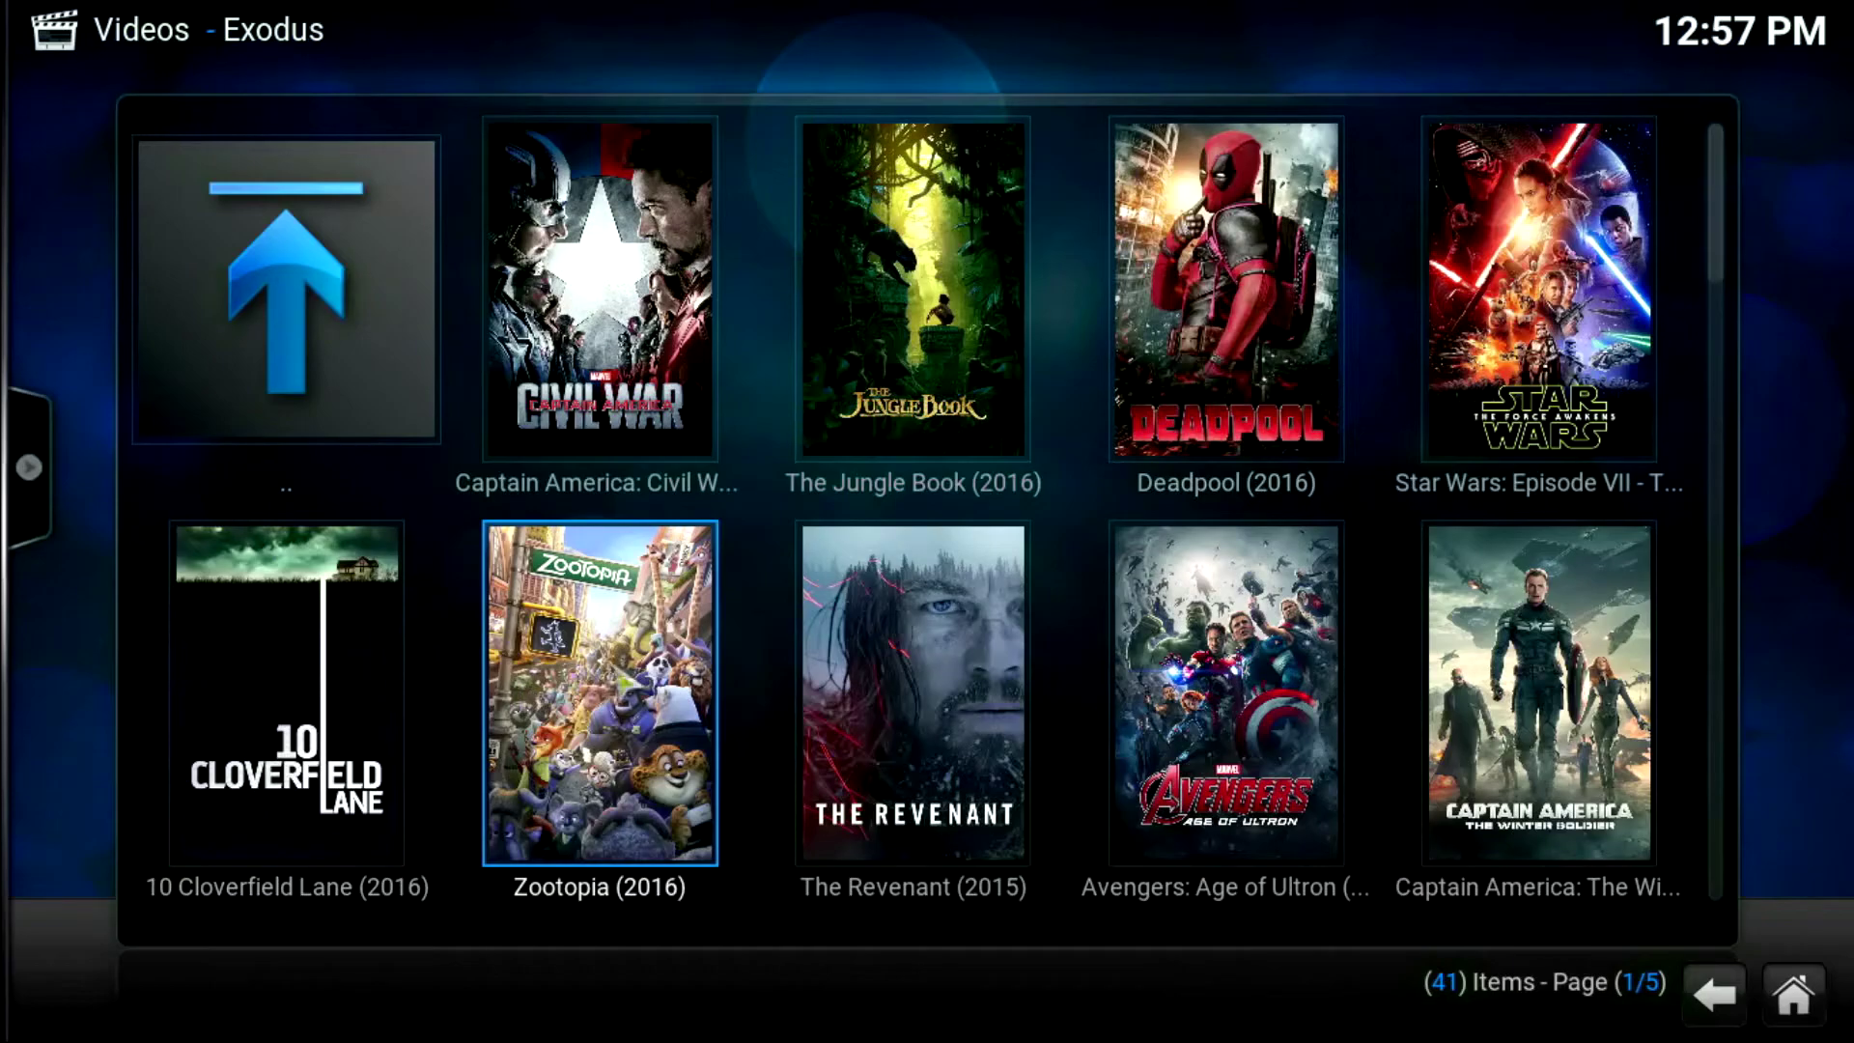
Step: Select Zootopia (2016) to list its 18 WATCHFREE SD streaming sources
{"action": "left_click", "coordinate": [626, 681]}
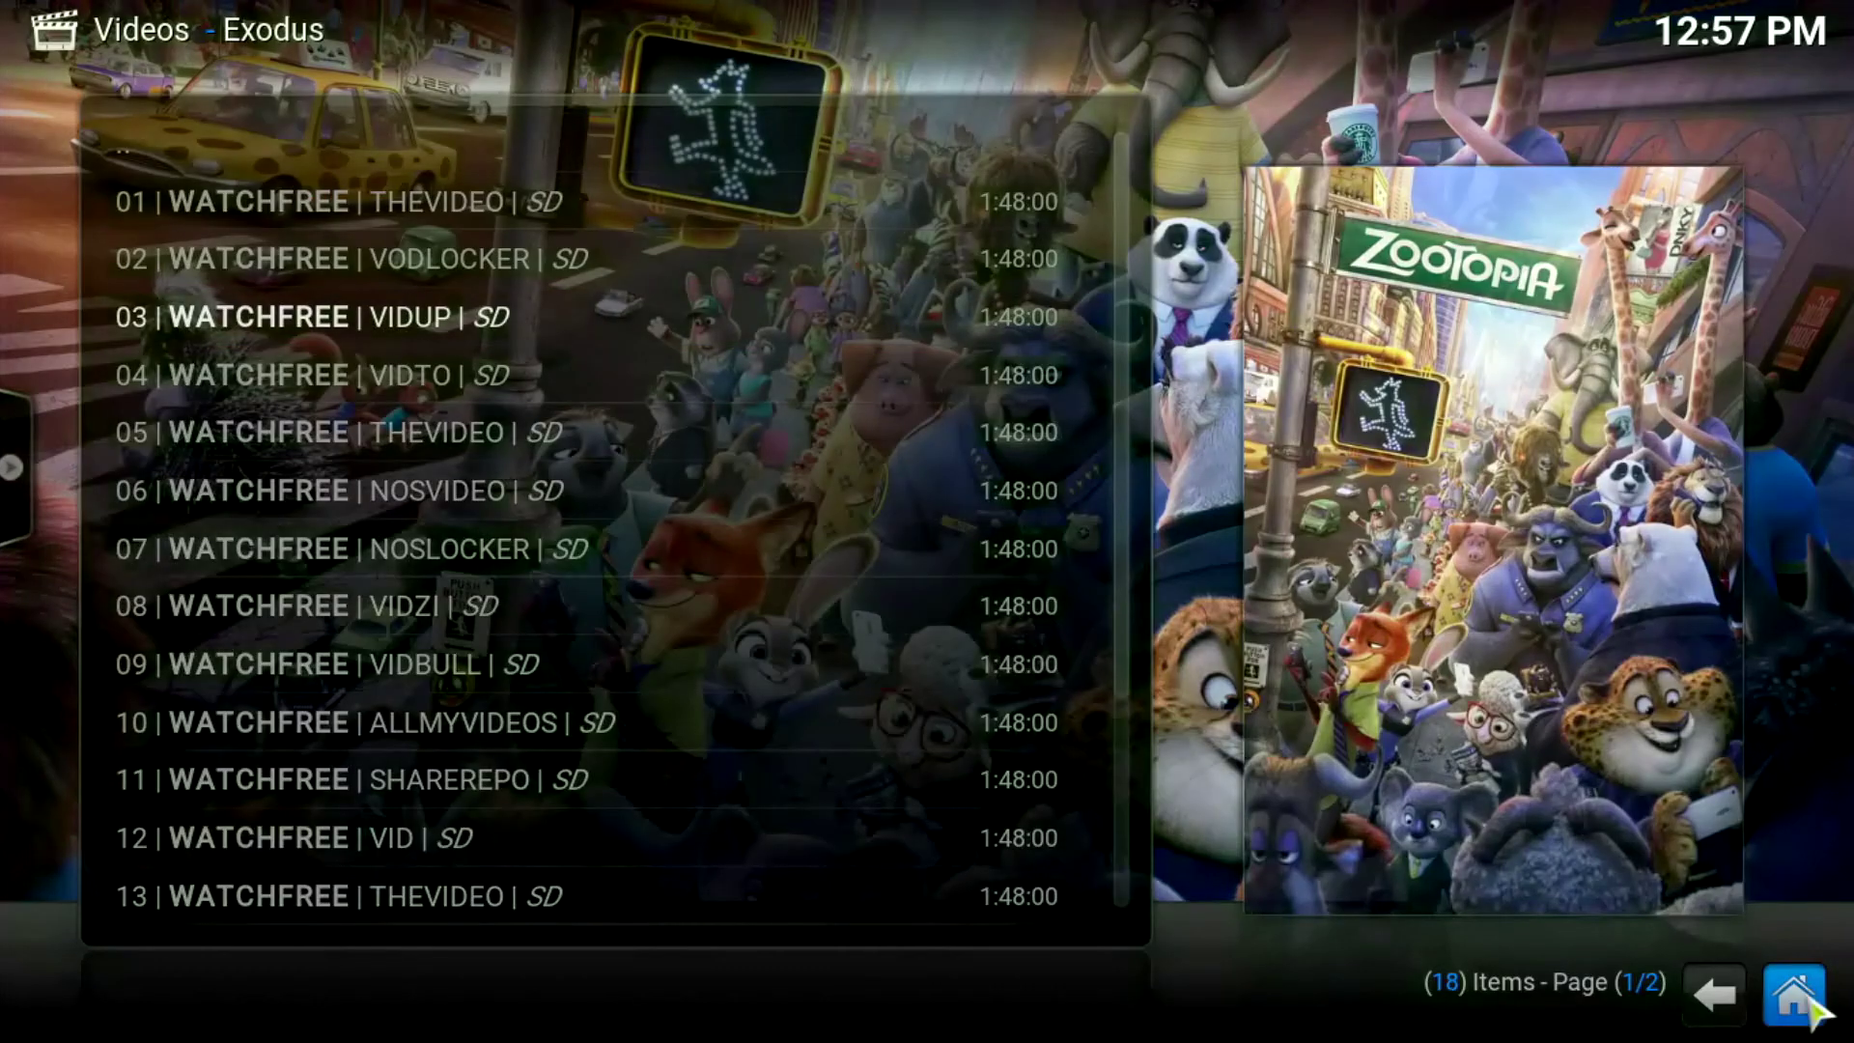
Step: Return to the Kodi home screen and choose Exit from the power menu
{"action": "left_click", "coordinate": [1811, 1004]}
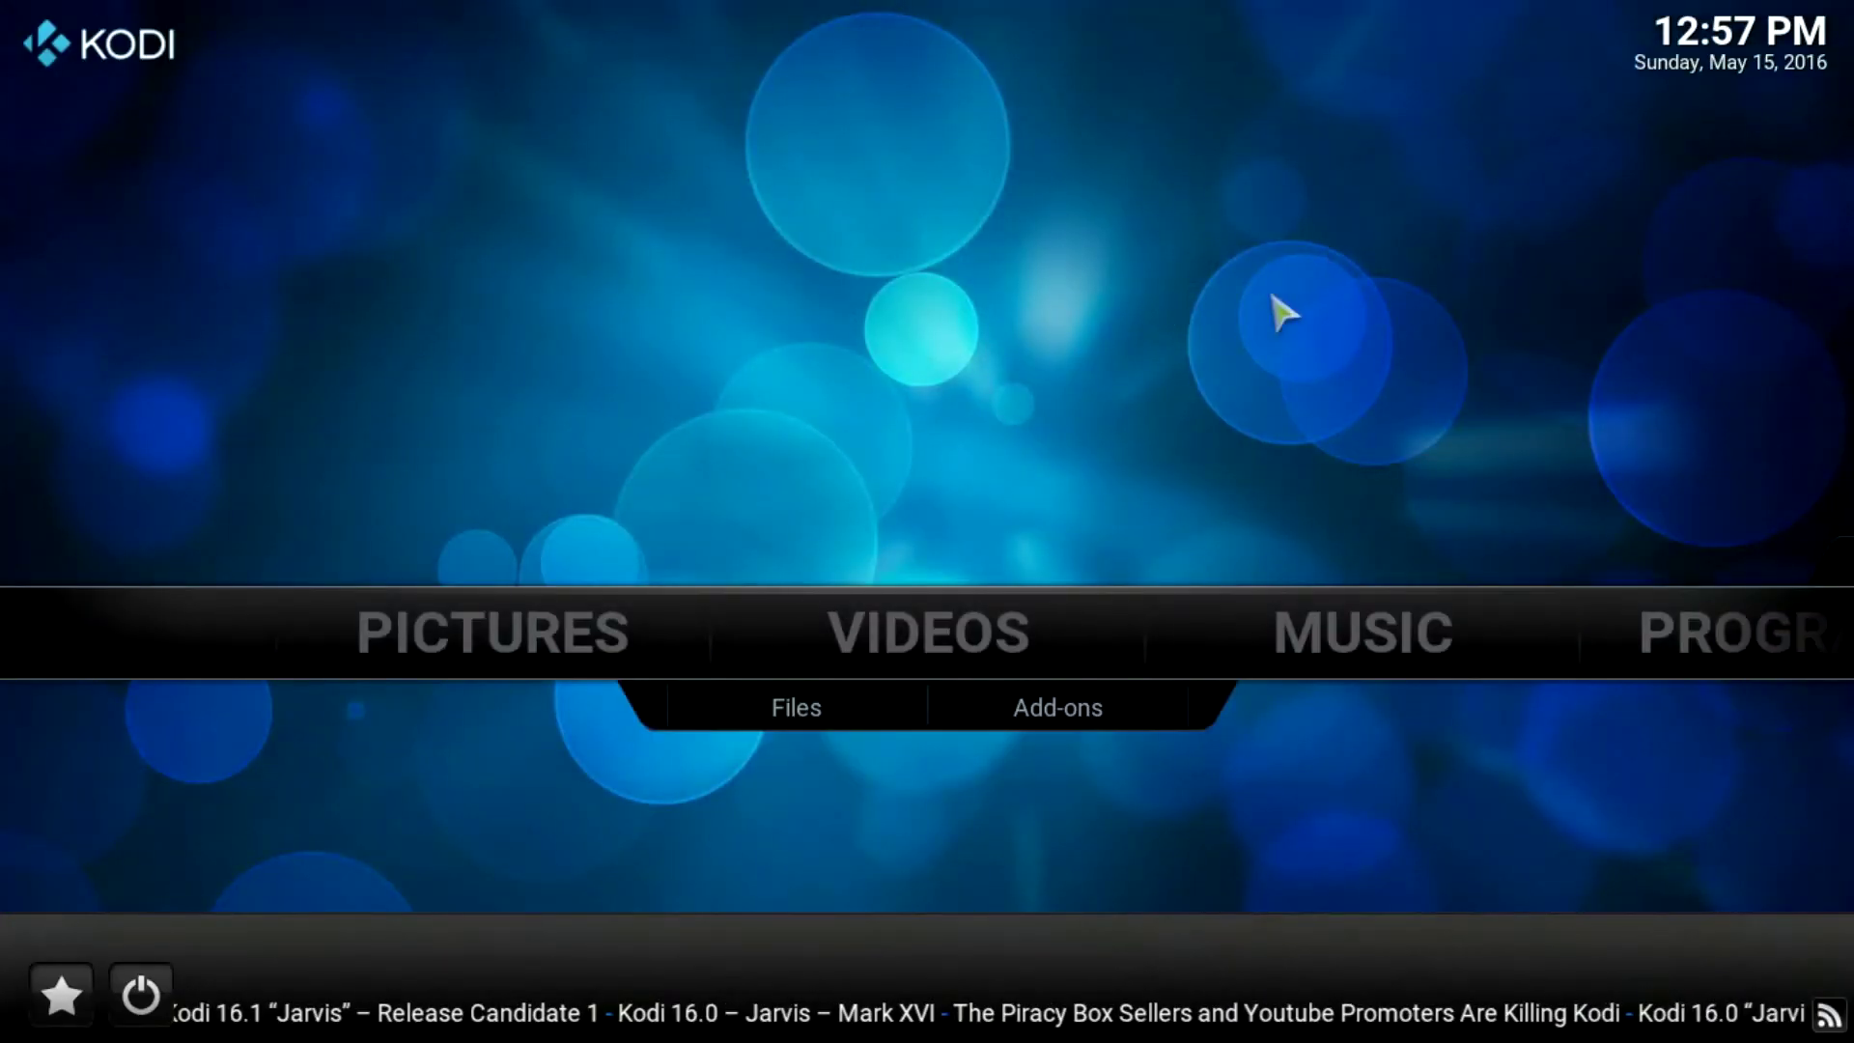
{"action": "left_click", "coordinate": [183, 1020]}
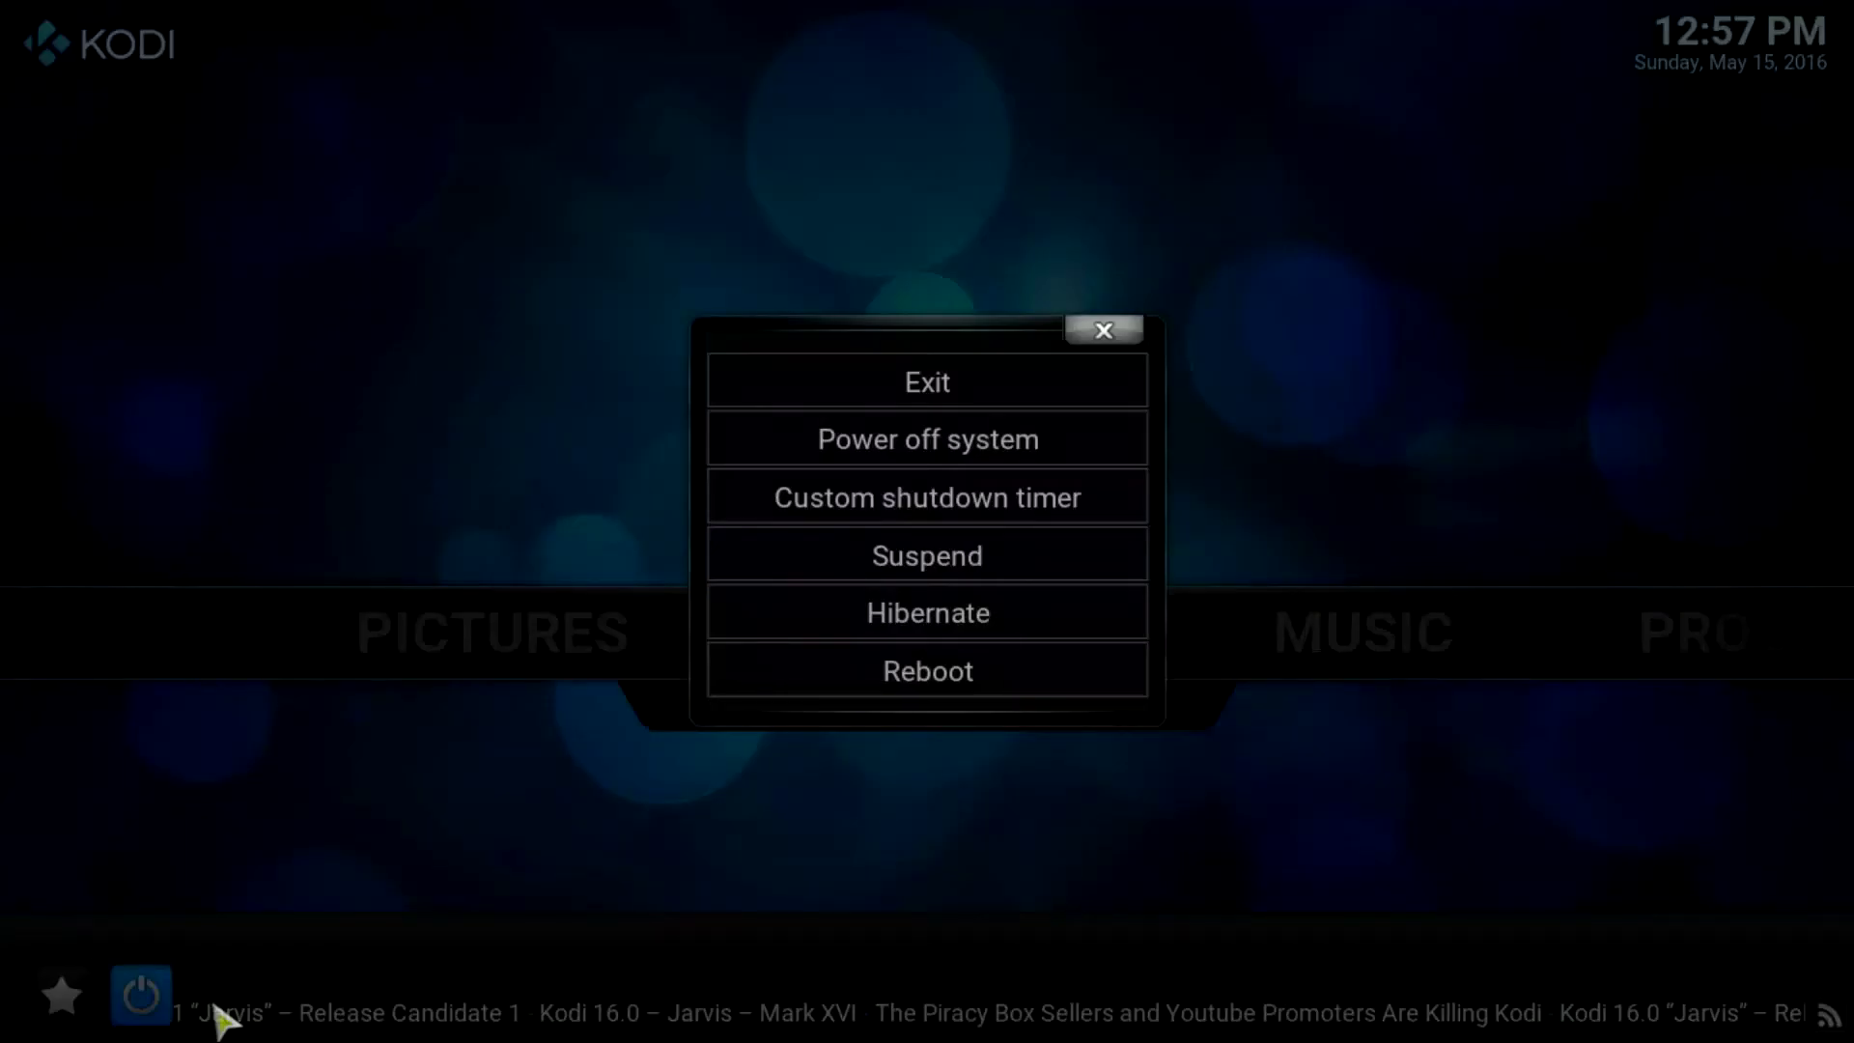
{"action": "left_click", "coordinate": [967, 387]}
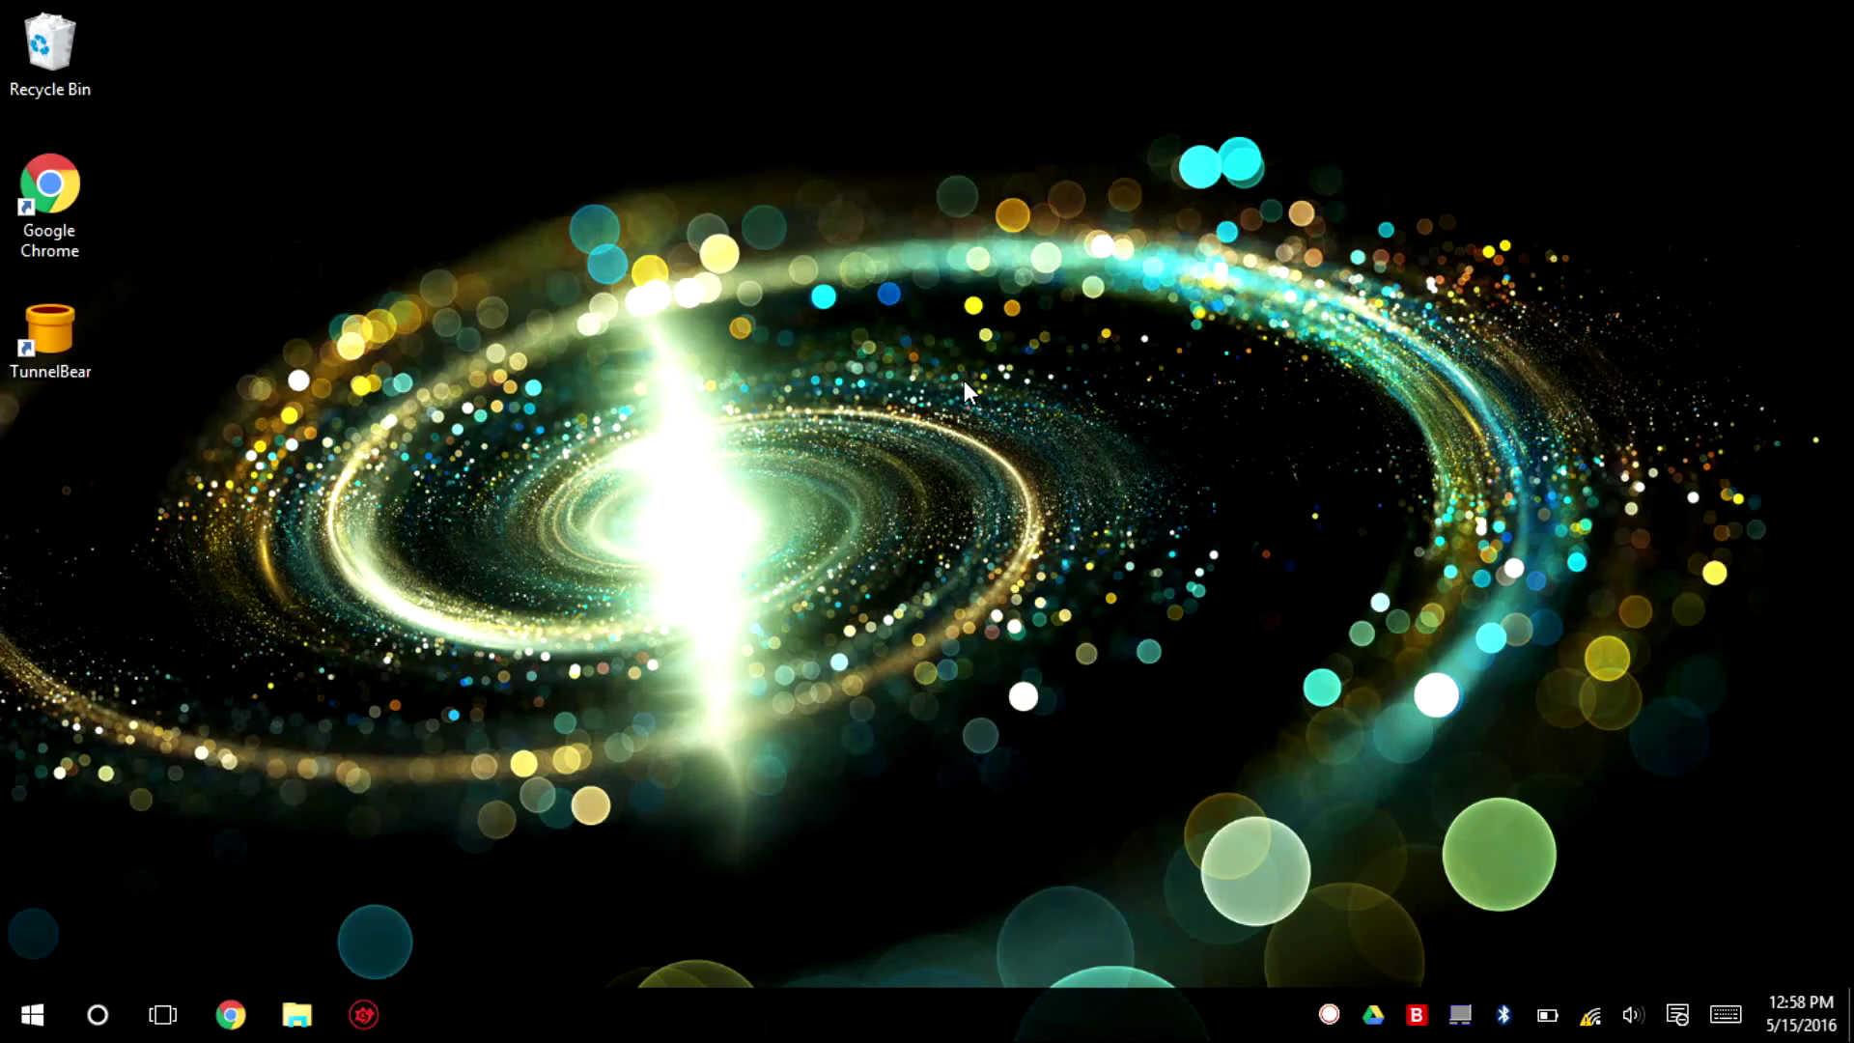
Step: Empty the Recycle Bin, confirming permanent deletion of its 6 items
{"action": "right_click", "coordinate": [25, 48]}
{"action": "left_click", "coordinate": [82, 100]}
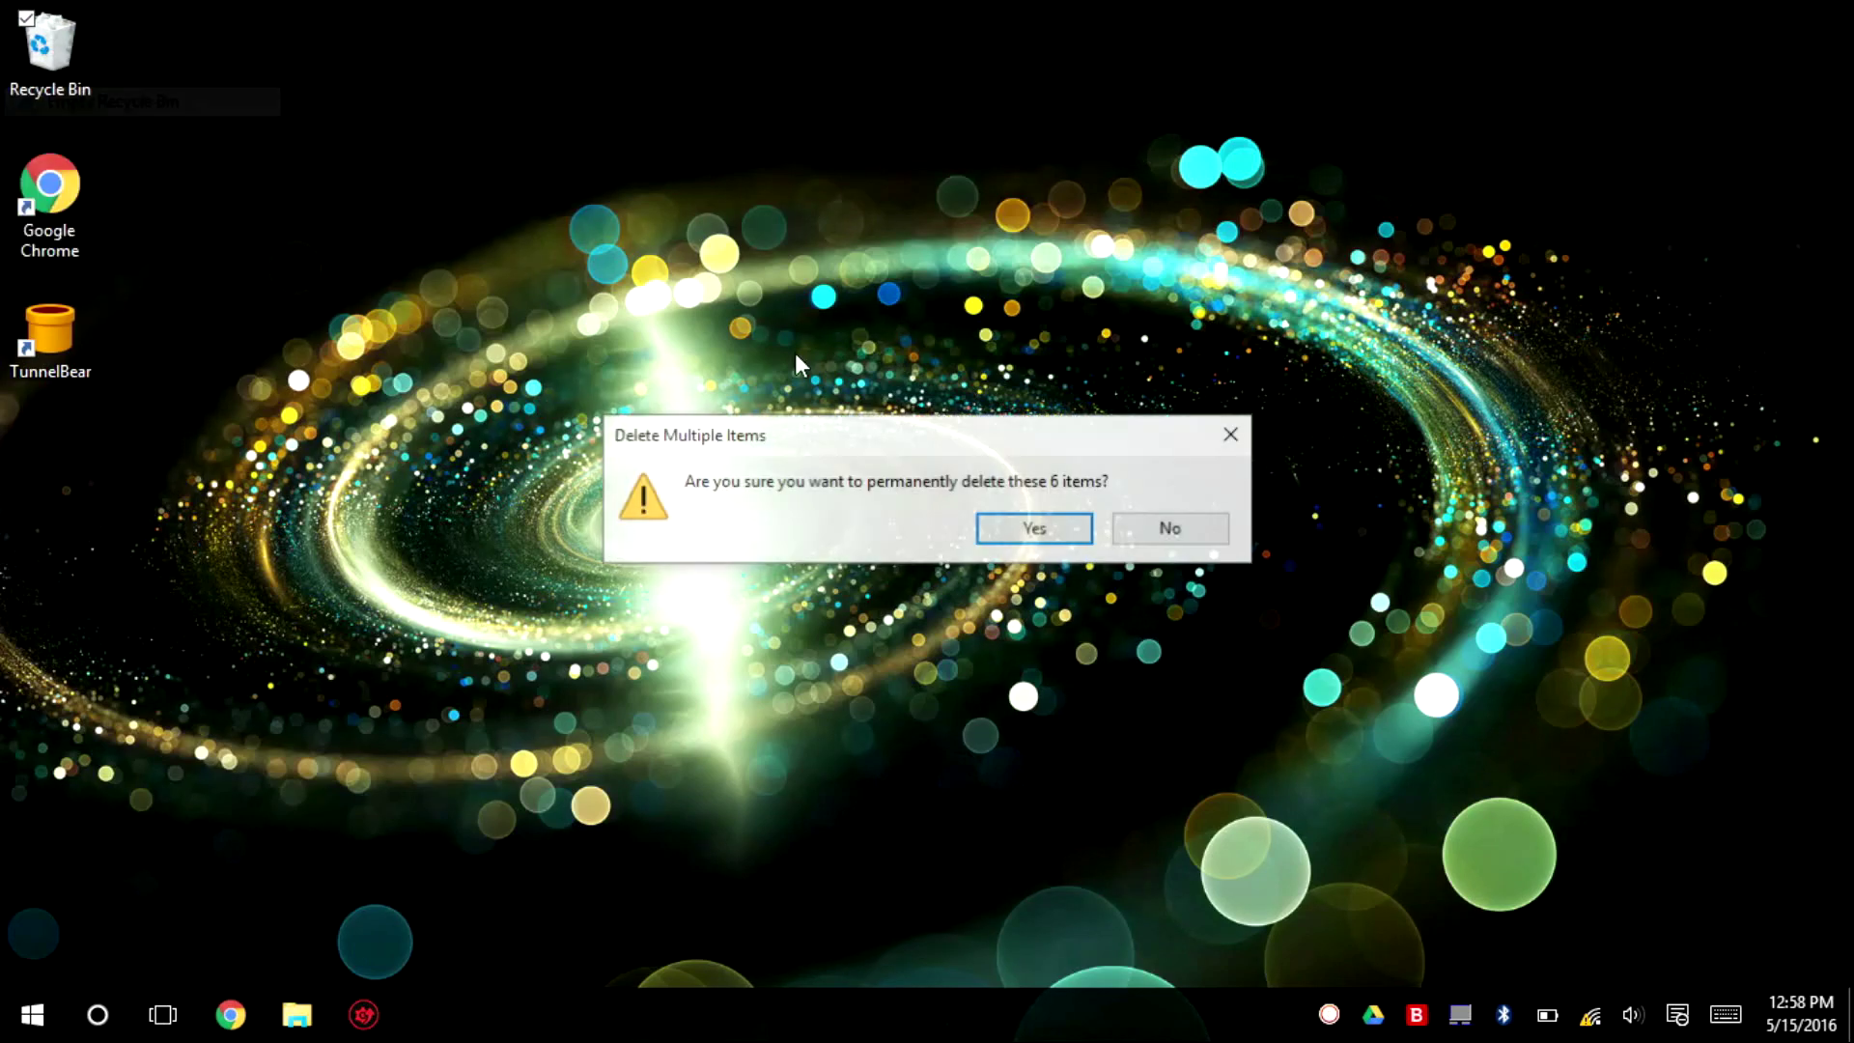
{"action": "left_click", "coordinate": [1026, 521]}
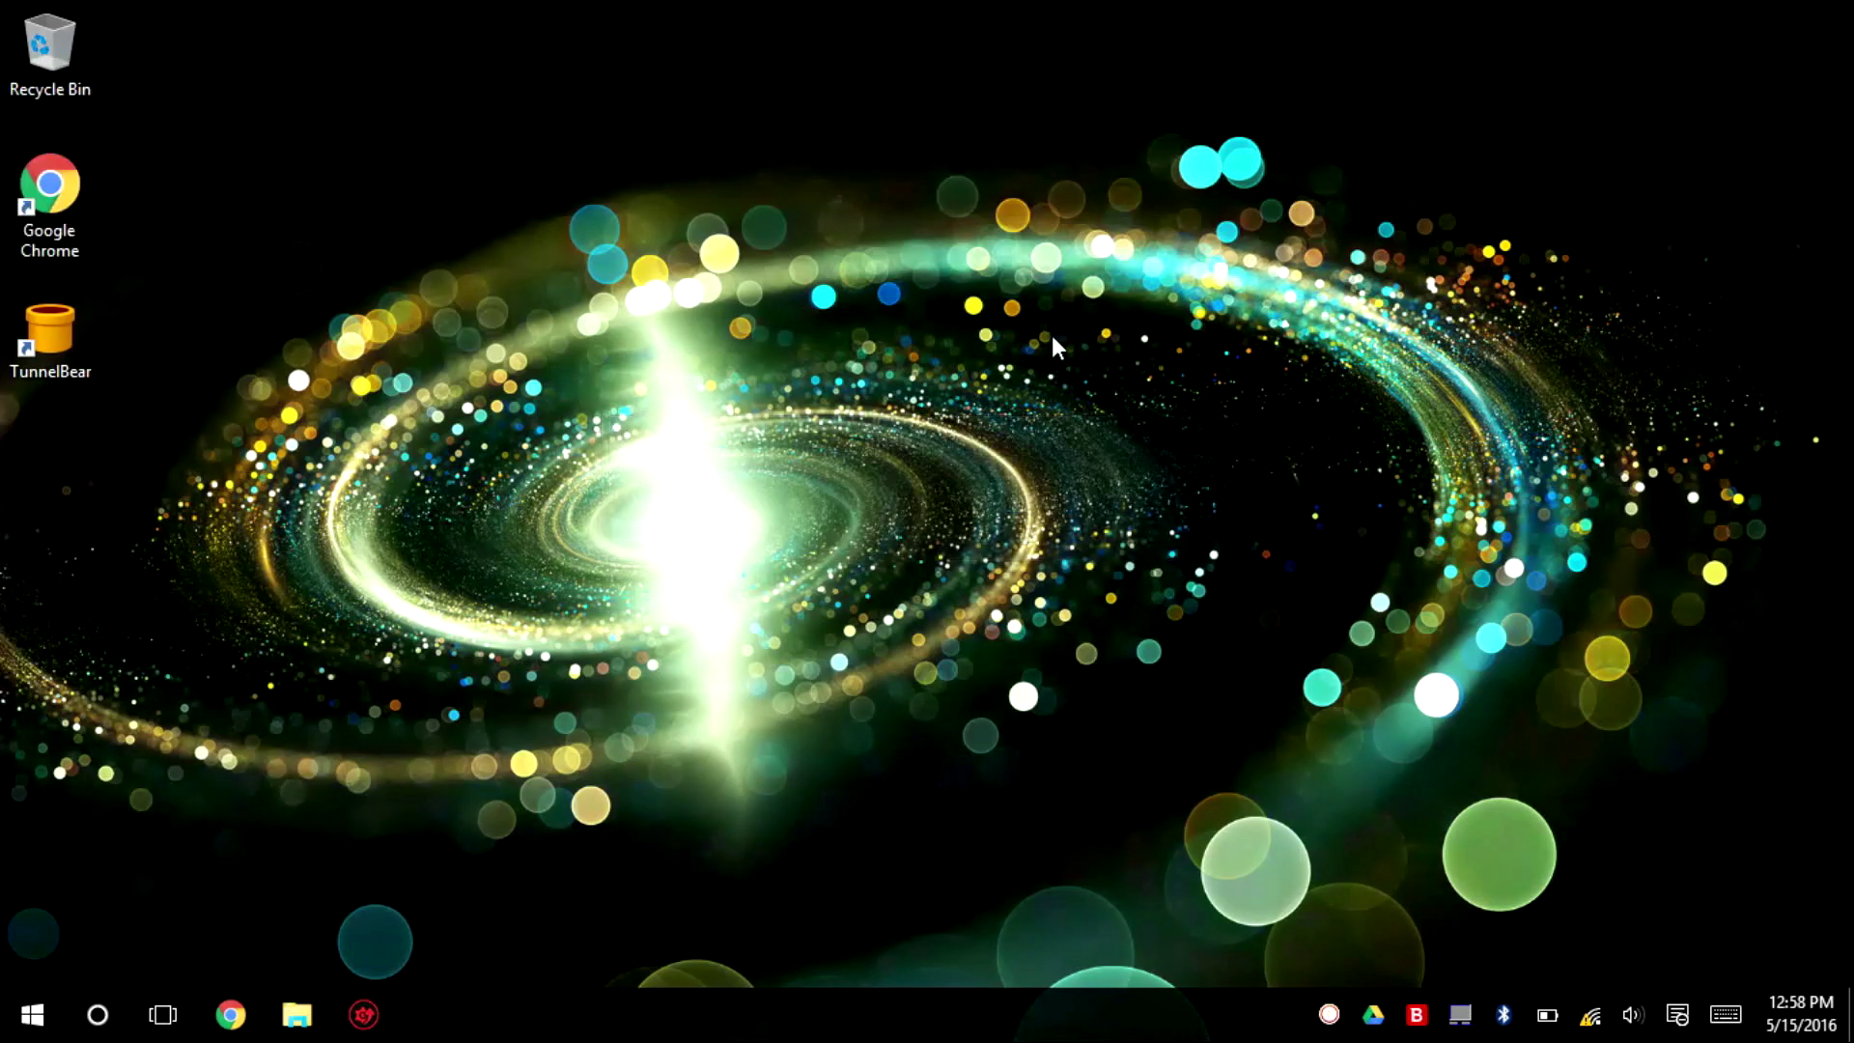